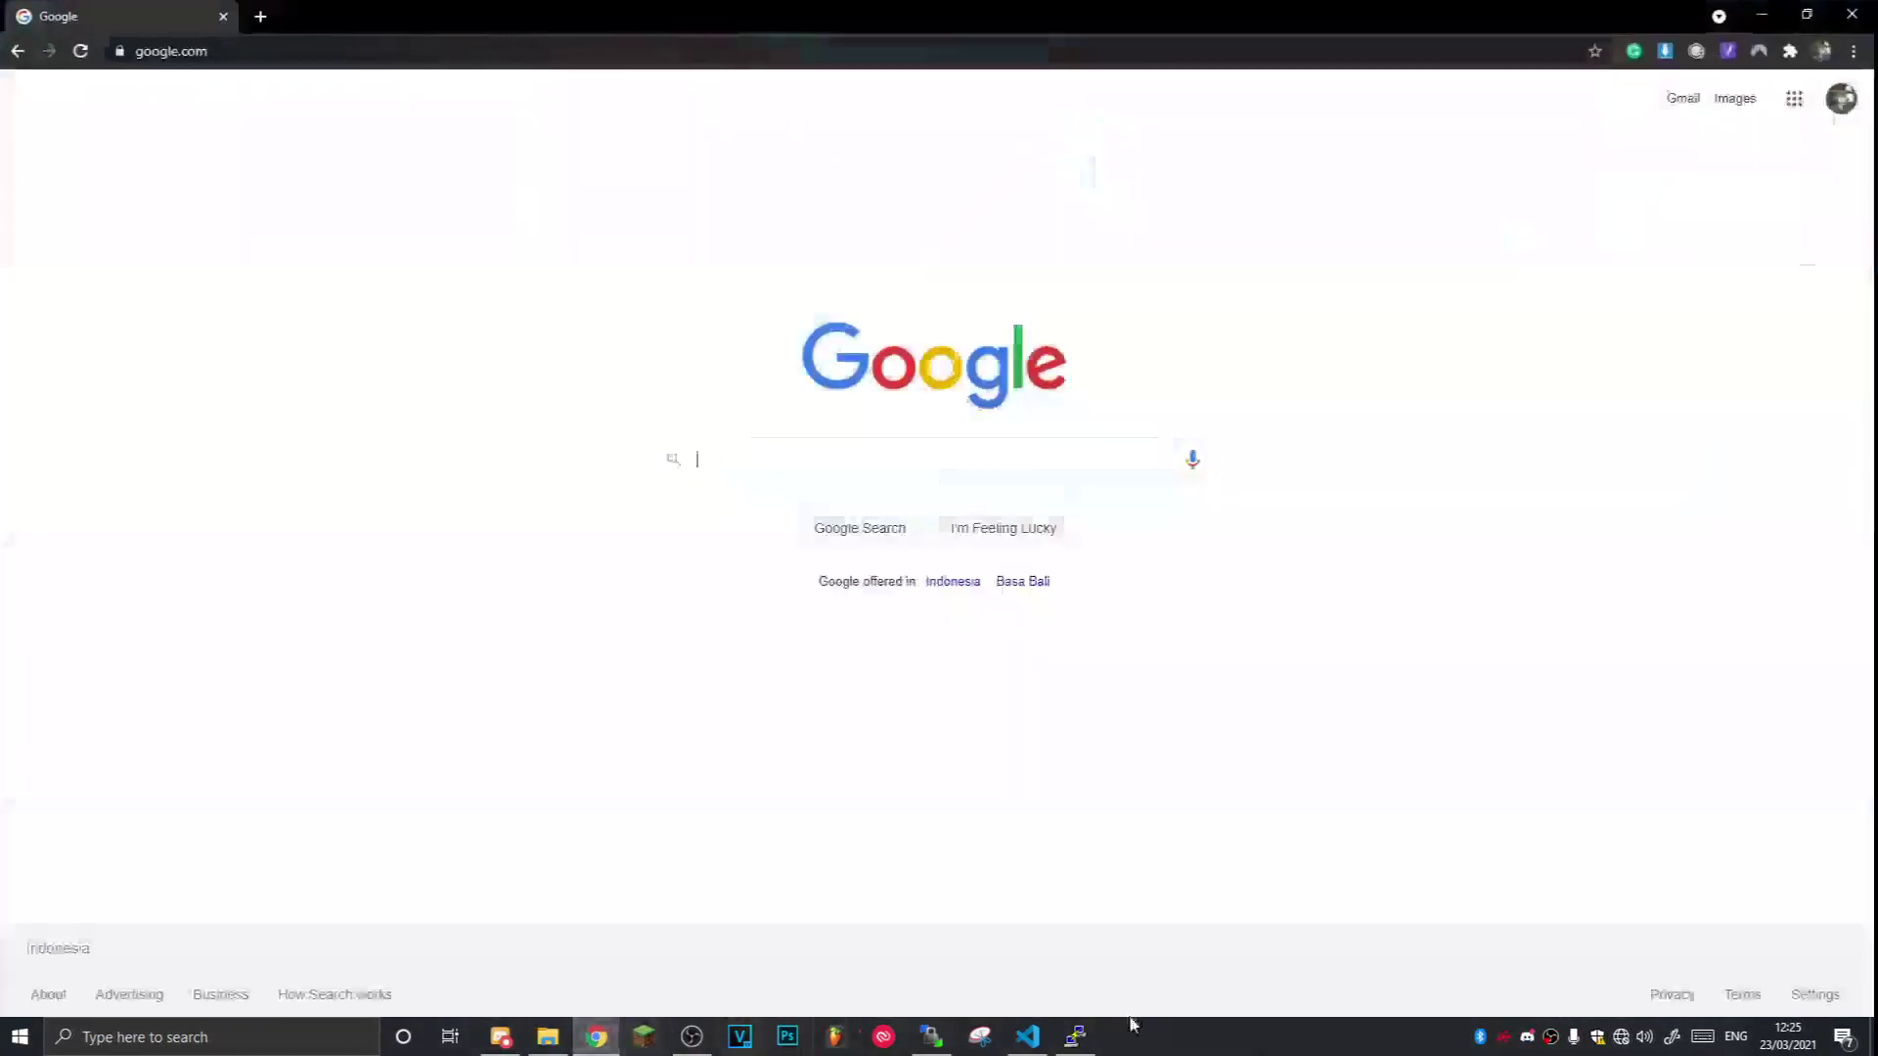
# Go to console.cloud.google.com and create a new project named "blob"
pyautogui.write('console.cloud.')
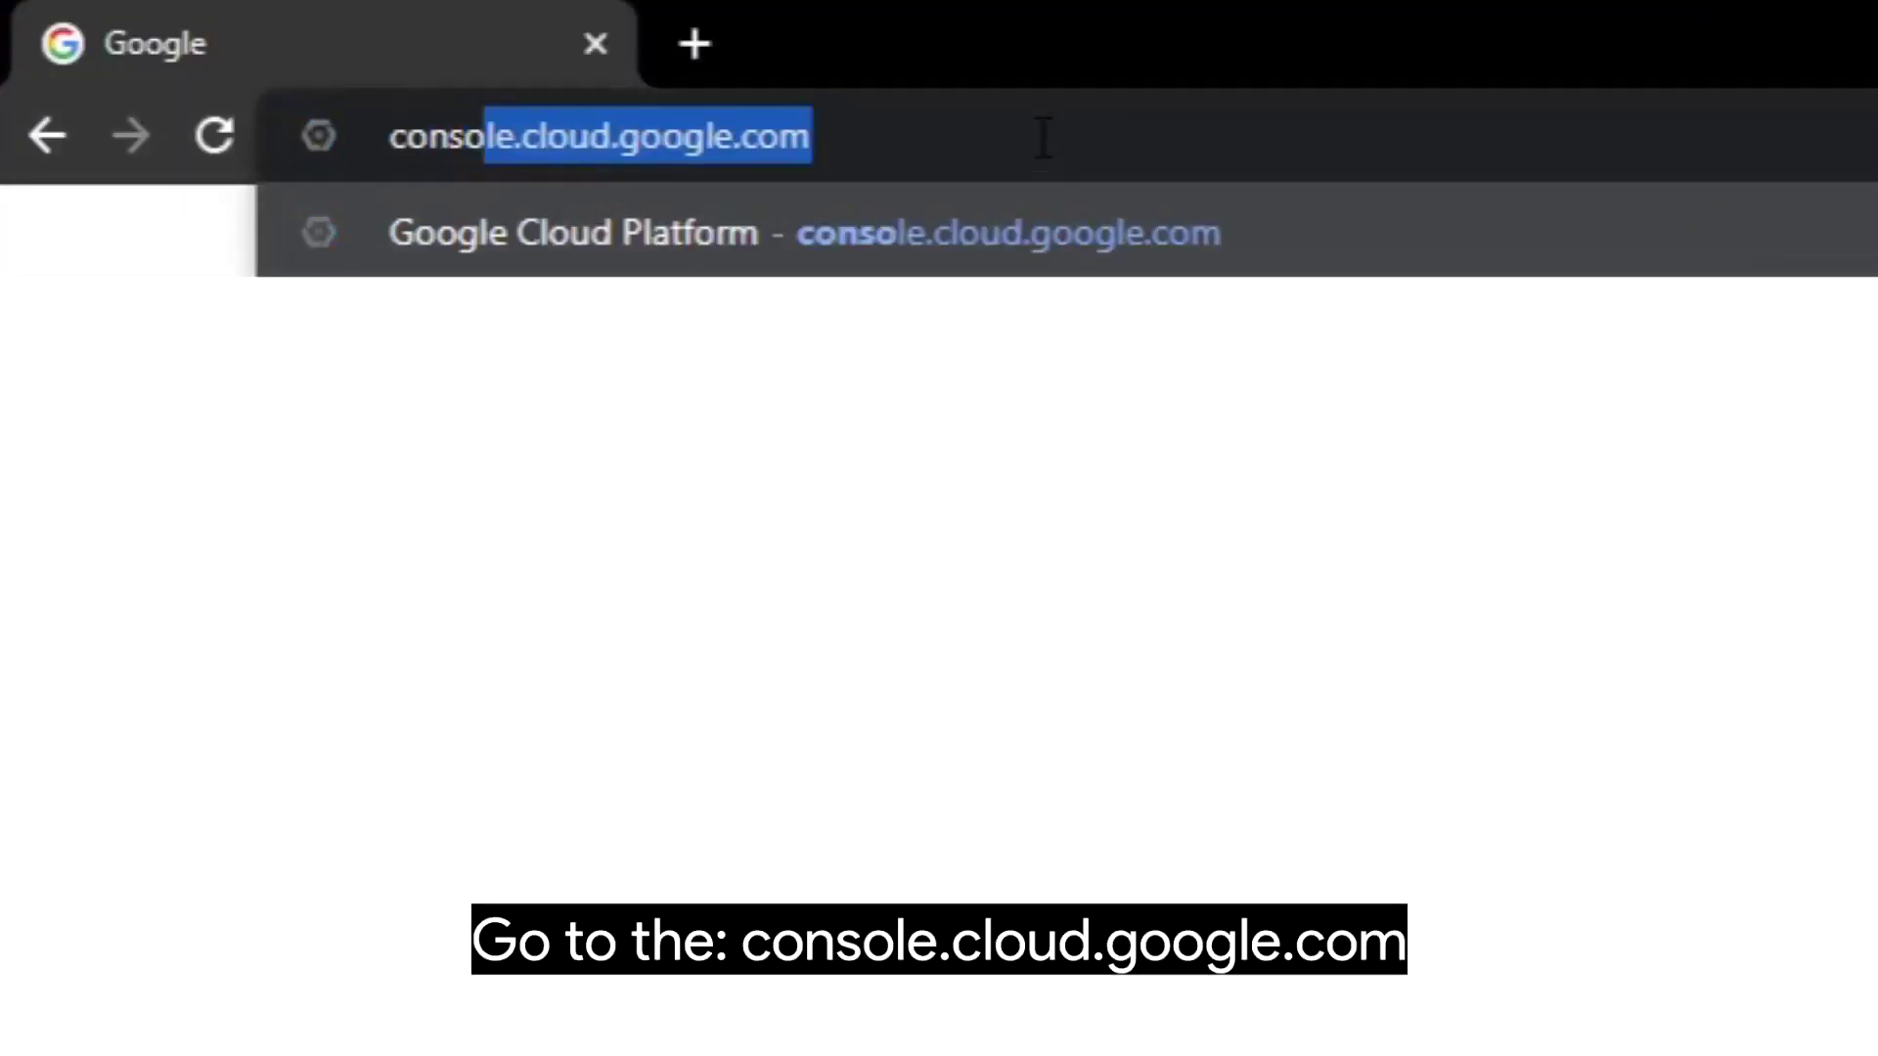
pyautogui.press('Return')
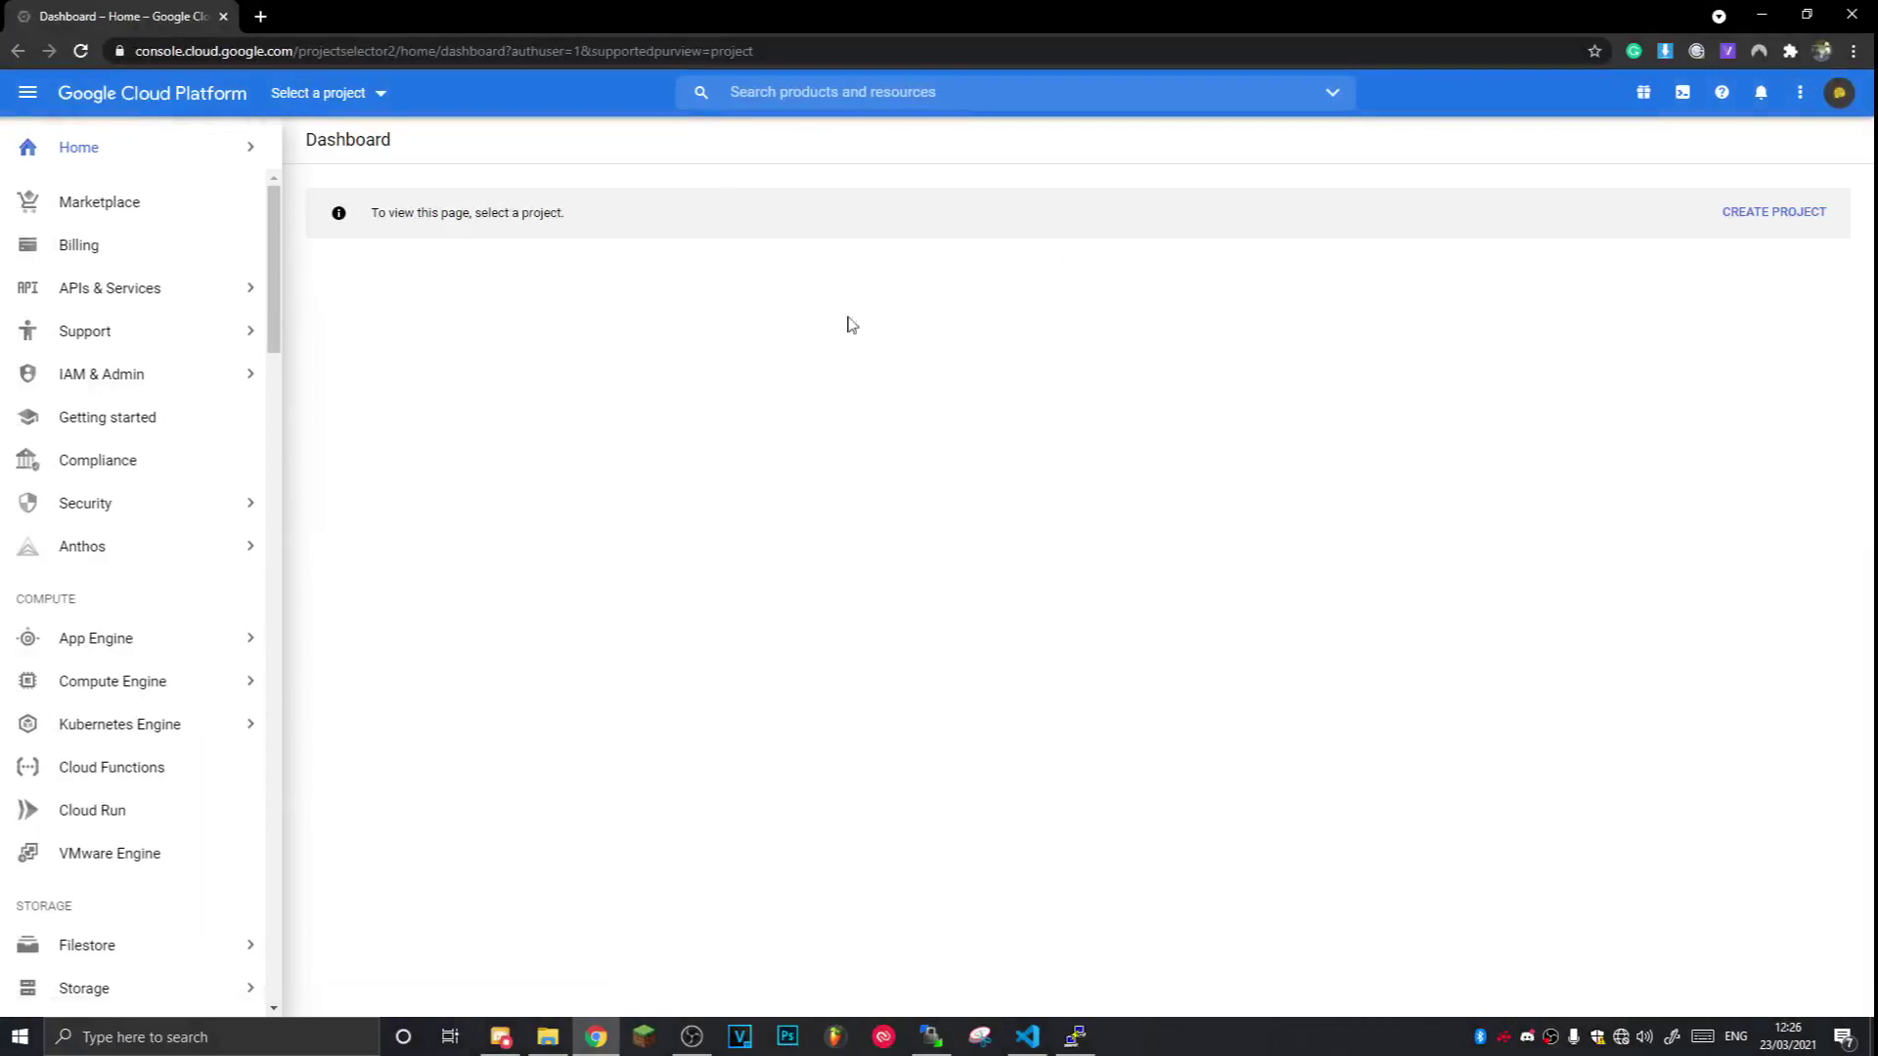
pyautogui.click(1798, 212)
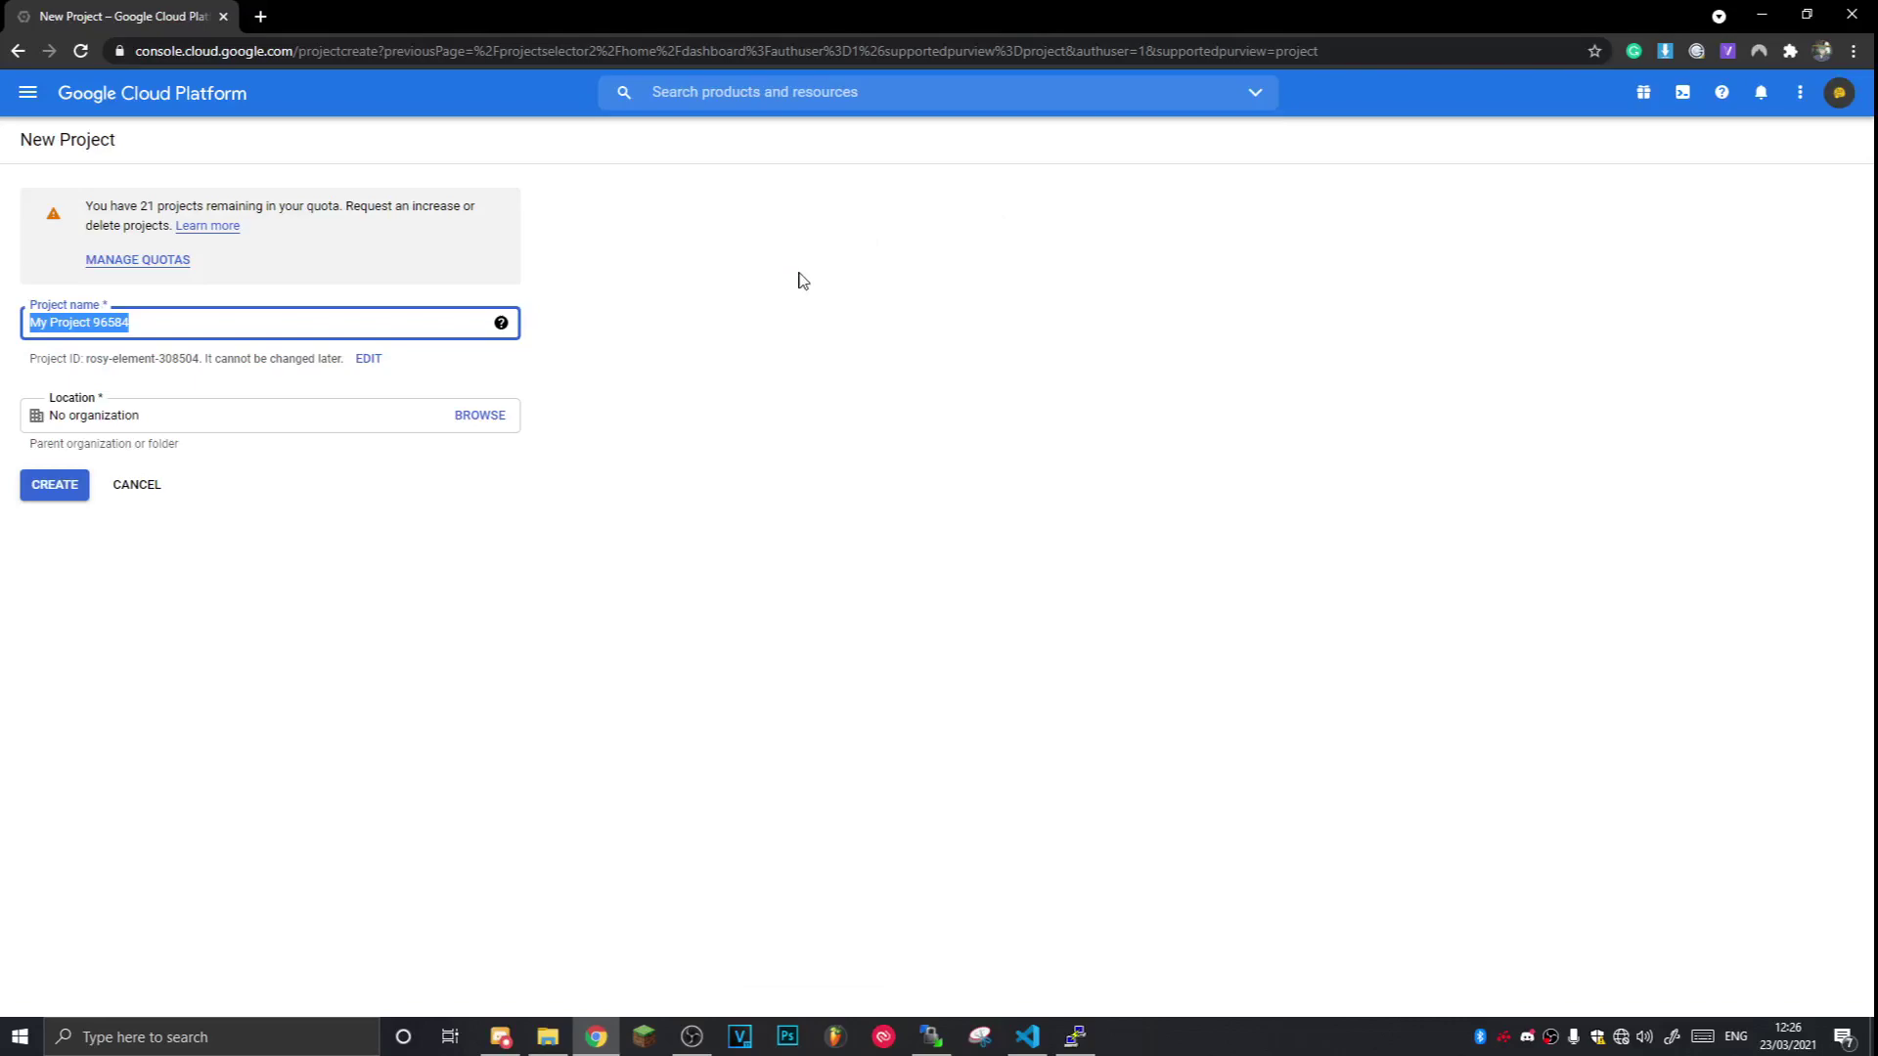
pyautogui.write('blob')
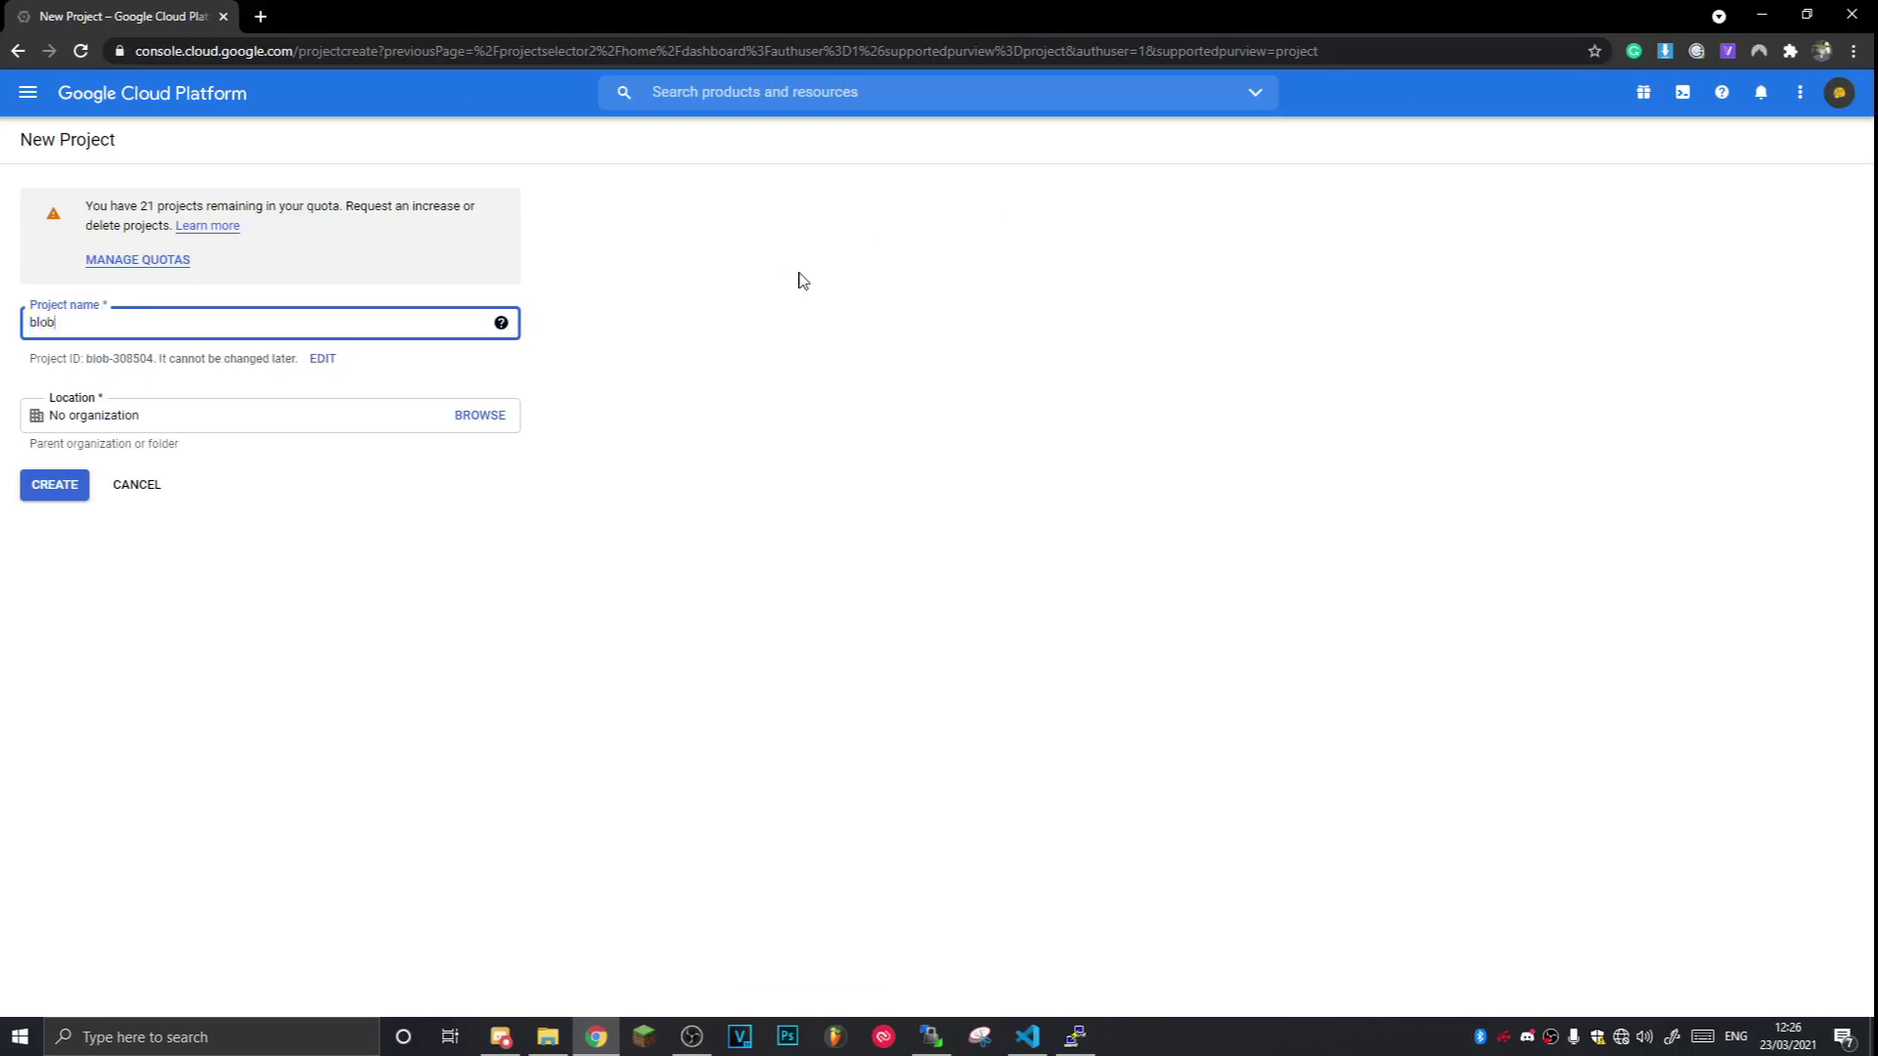
pyautogui.click(51, 486)
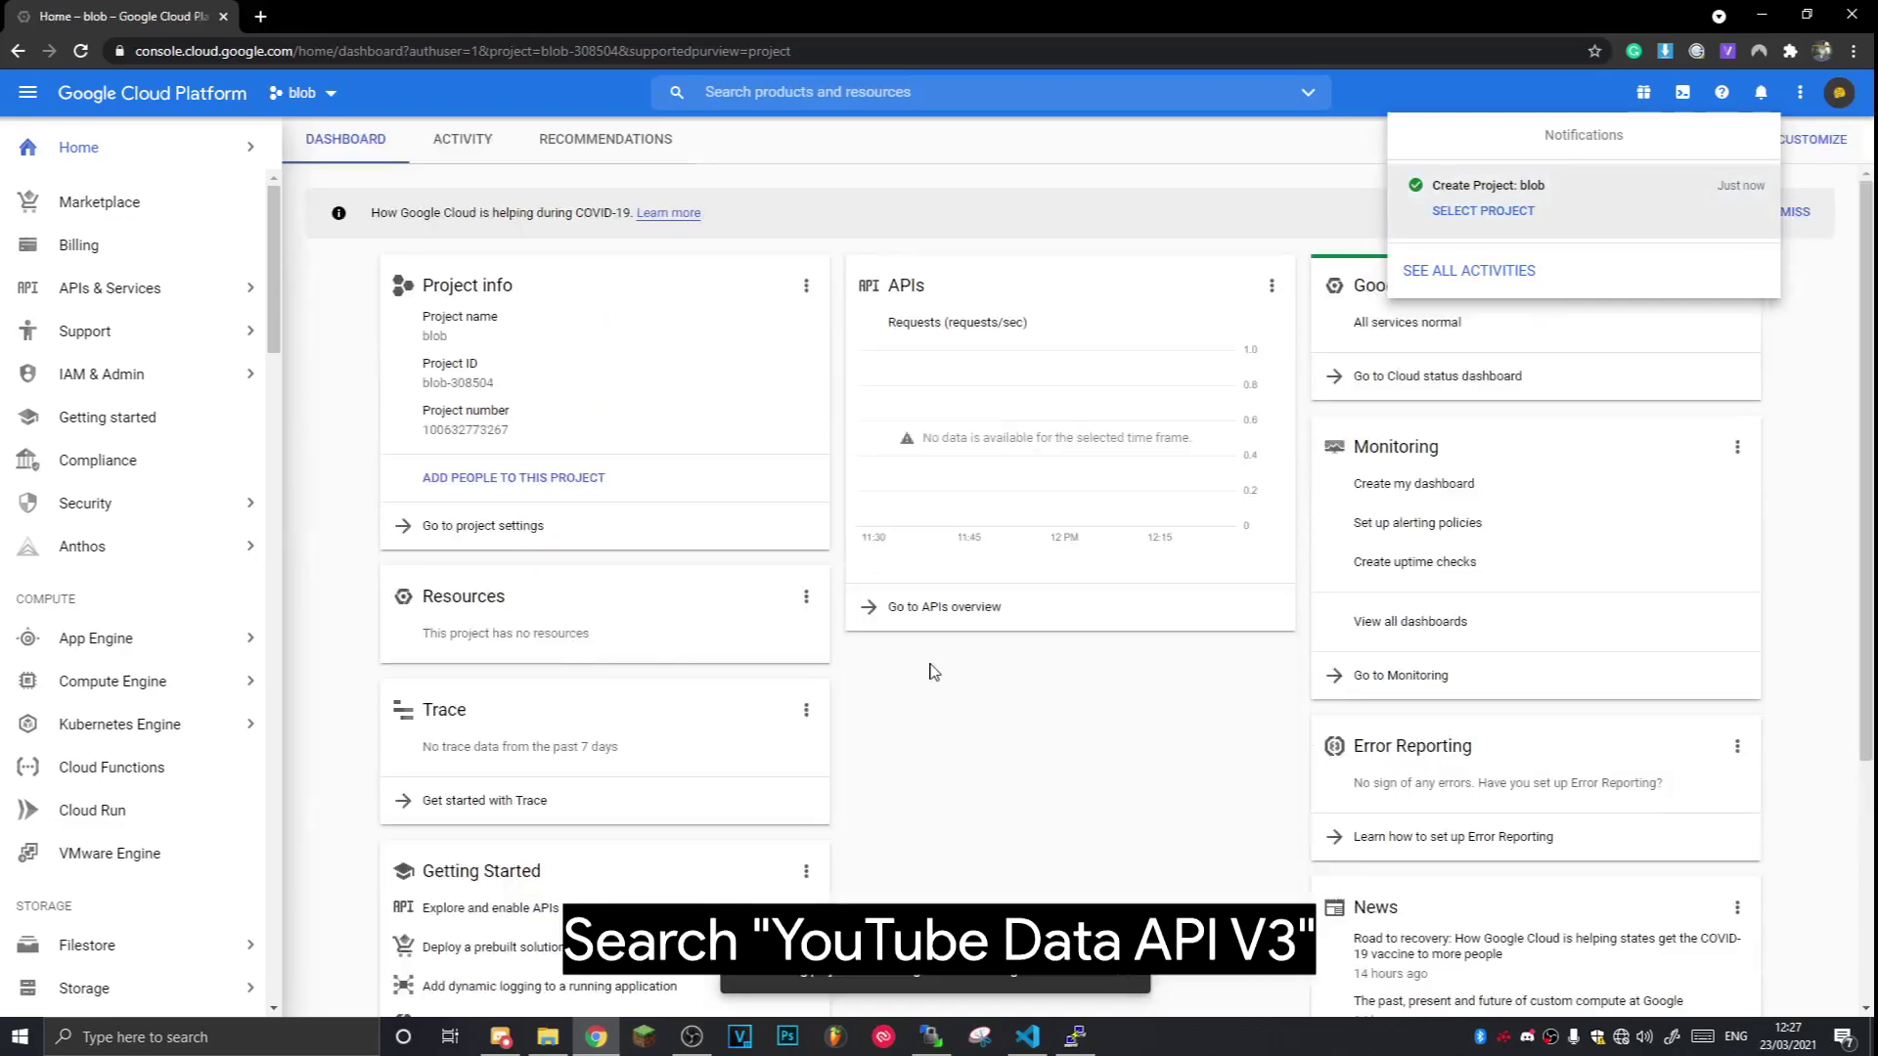
# Search the console for "youtube api v3" and enable YouTube Data API v3 for the project
pyautogui.click(908, 93)
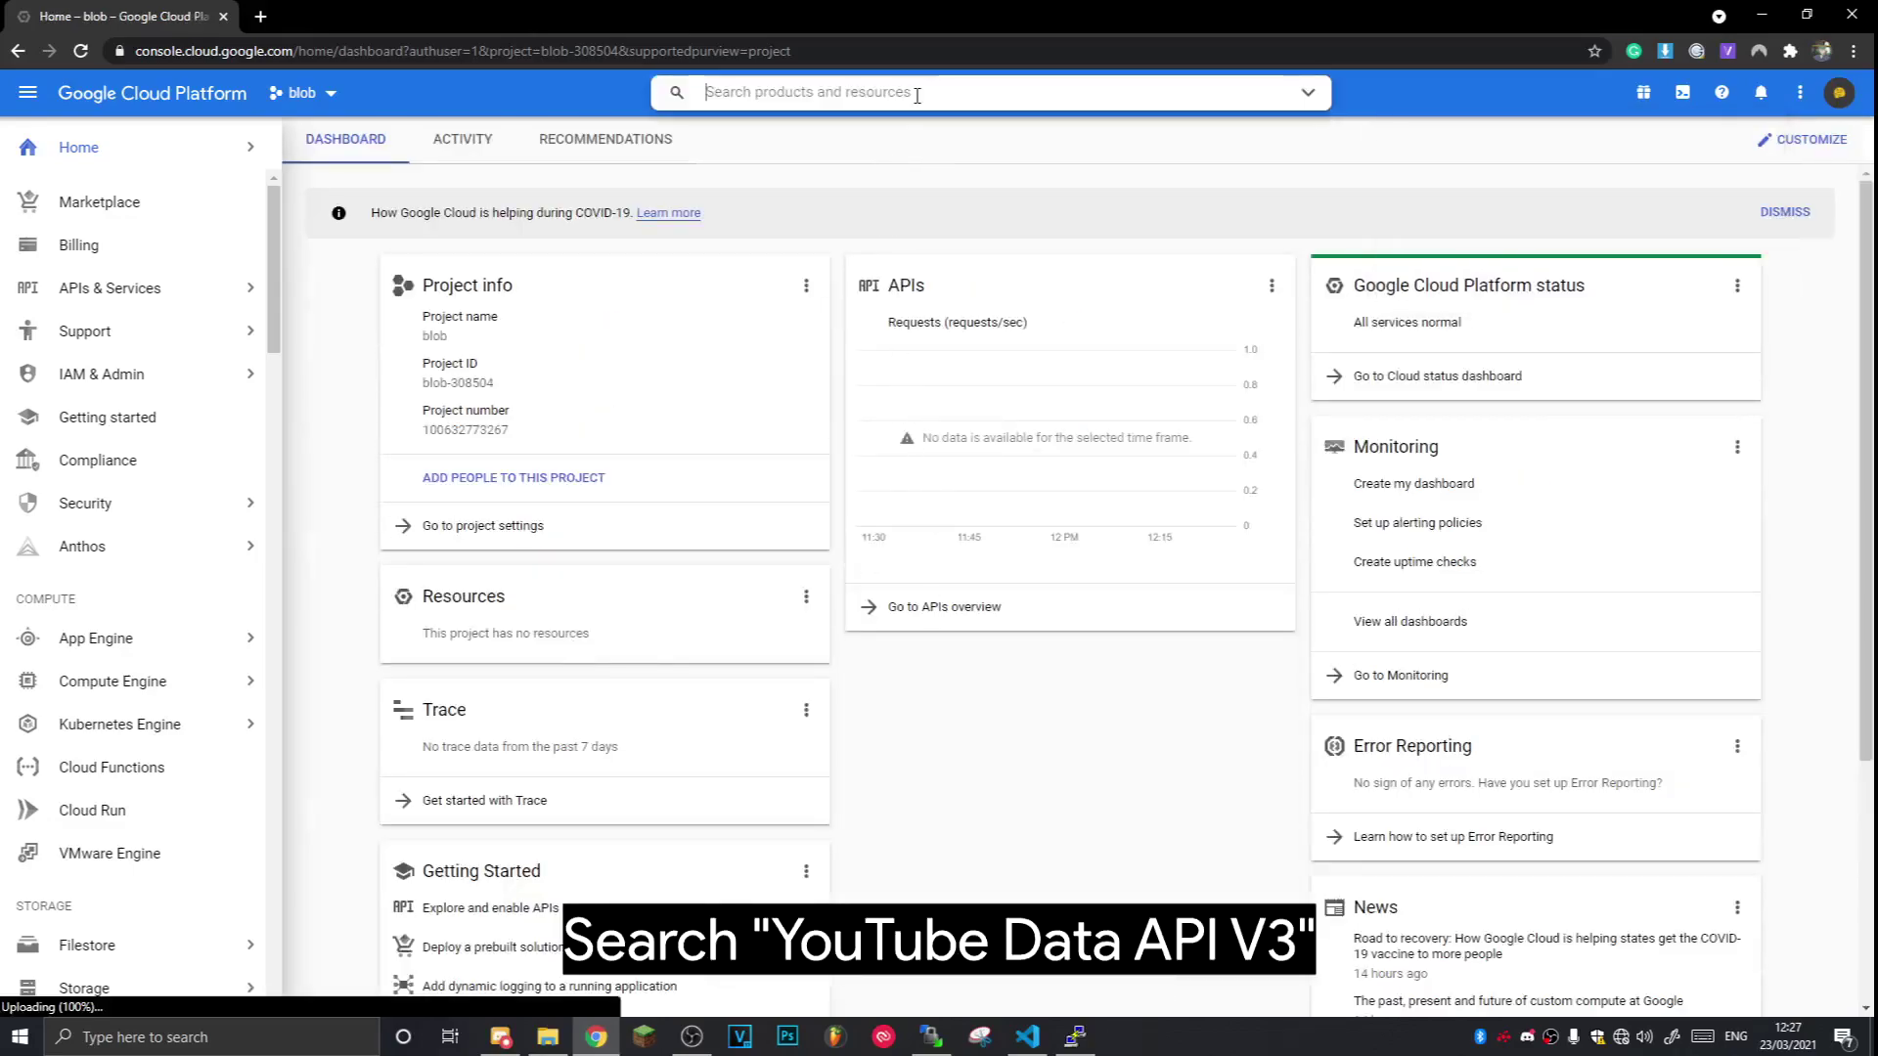
pyautogui.write('yputube api v3')
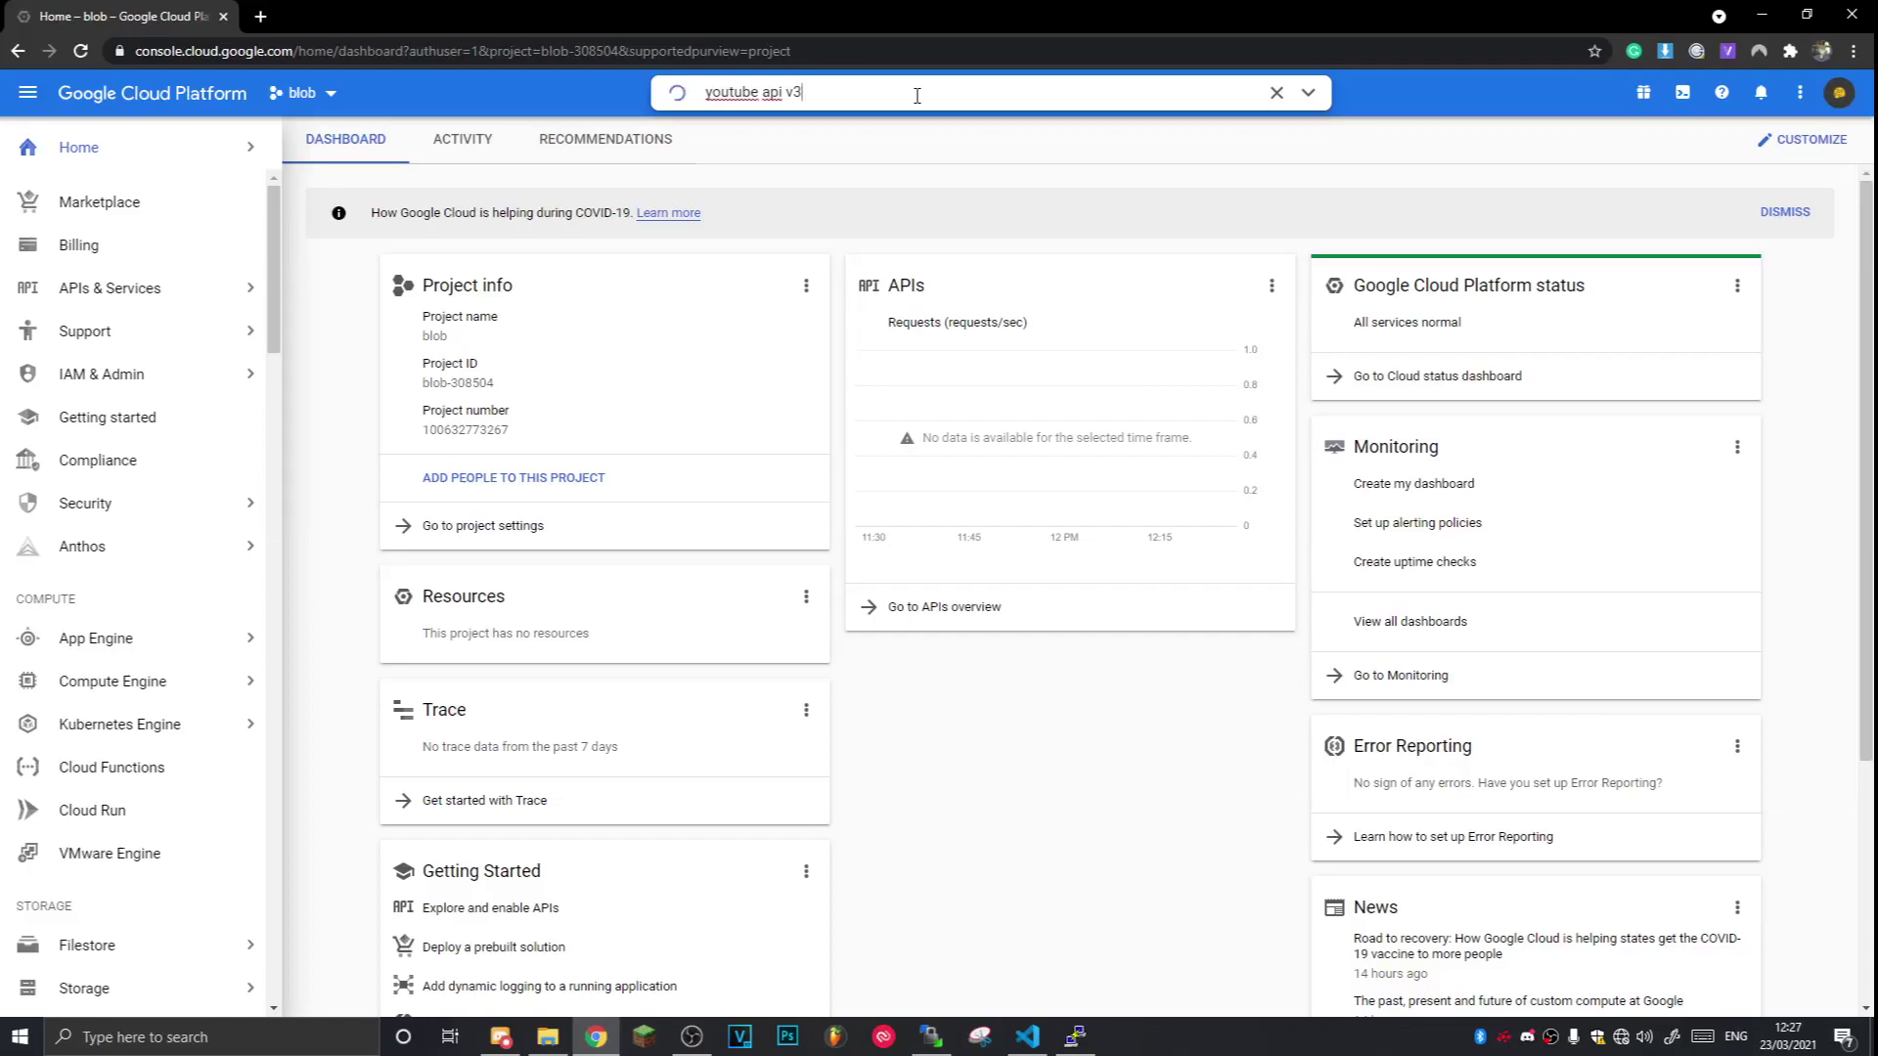
pyautogui.click(798, 188)
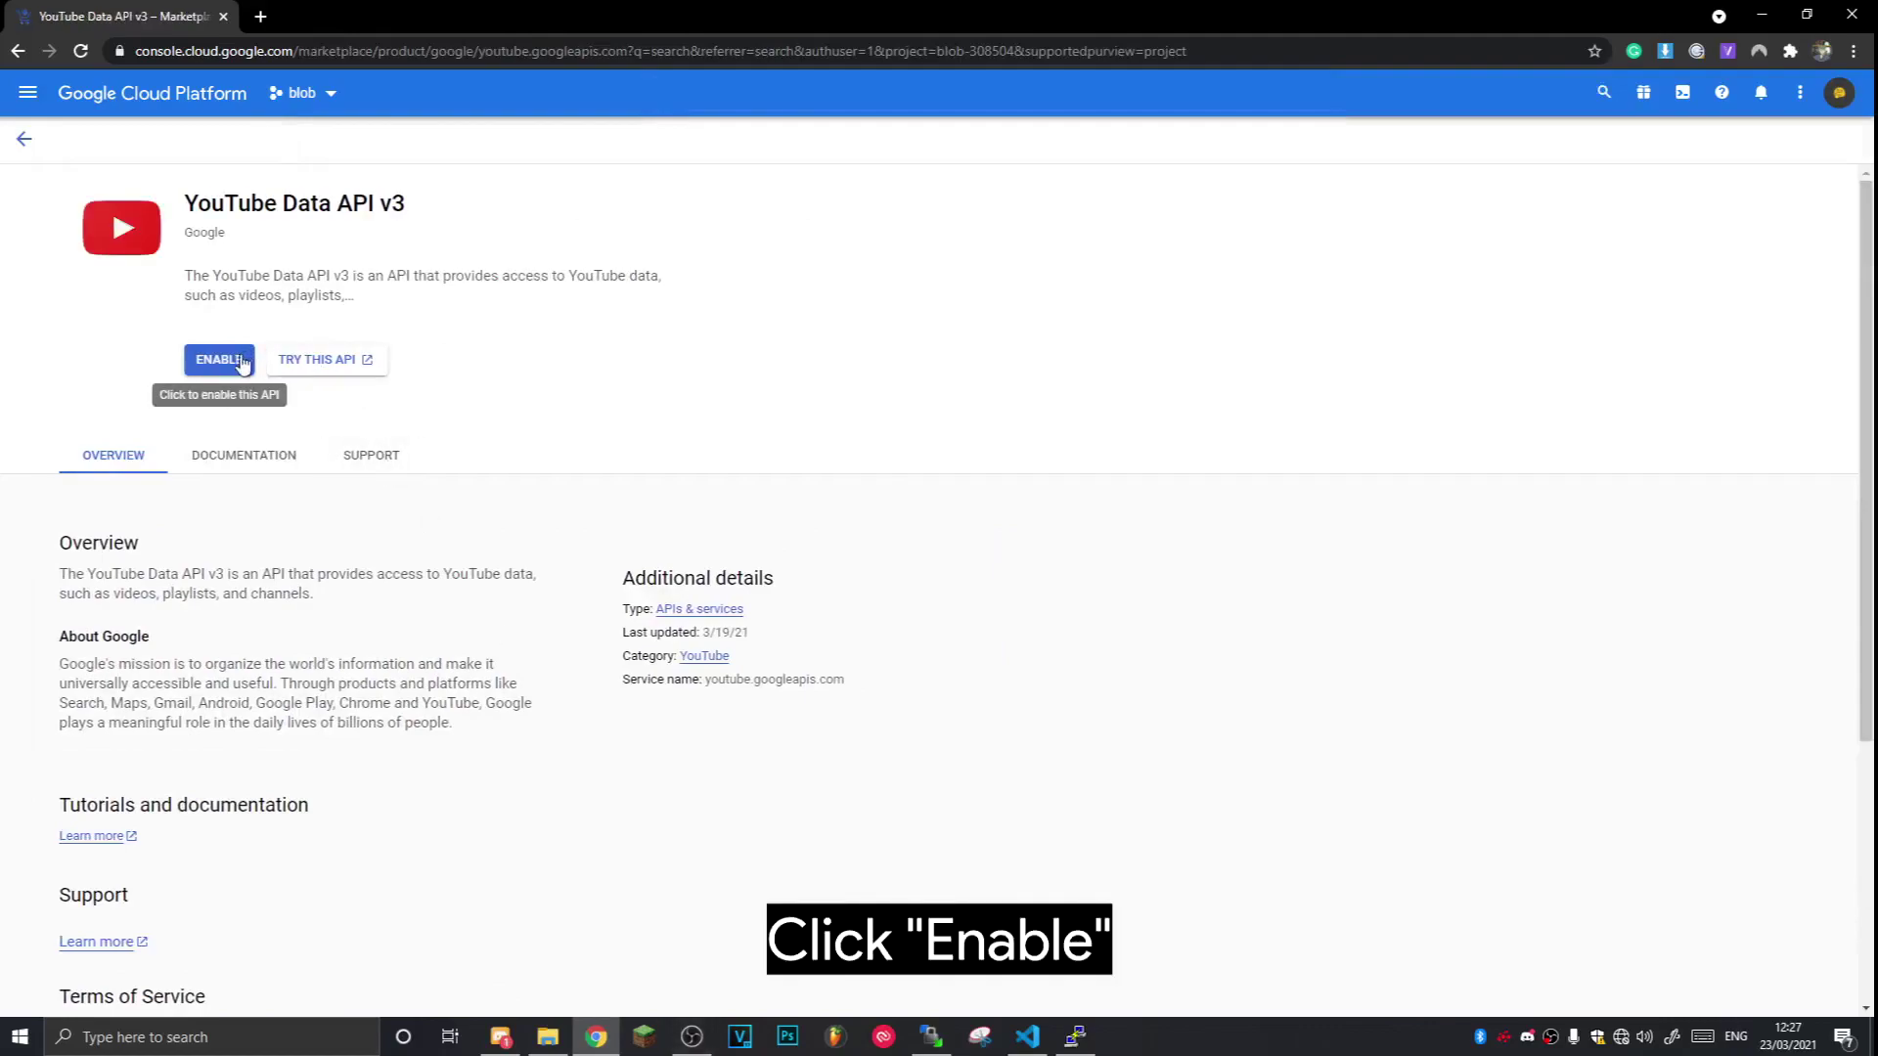
pyautogui.click(219, 360)
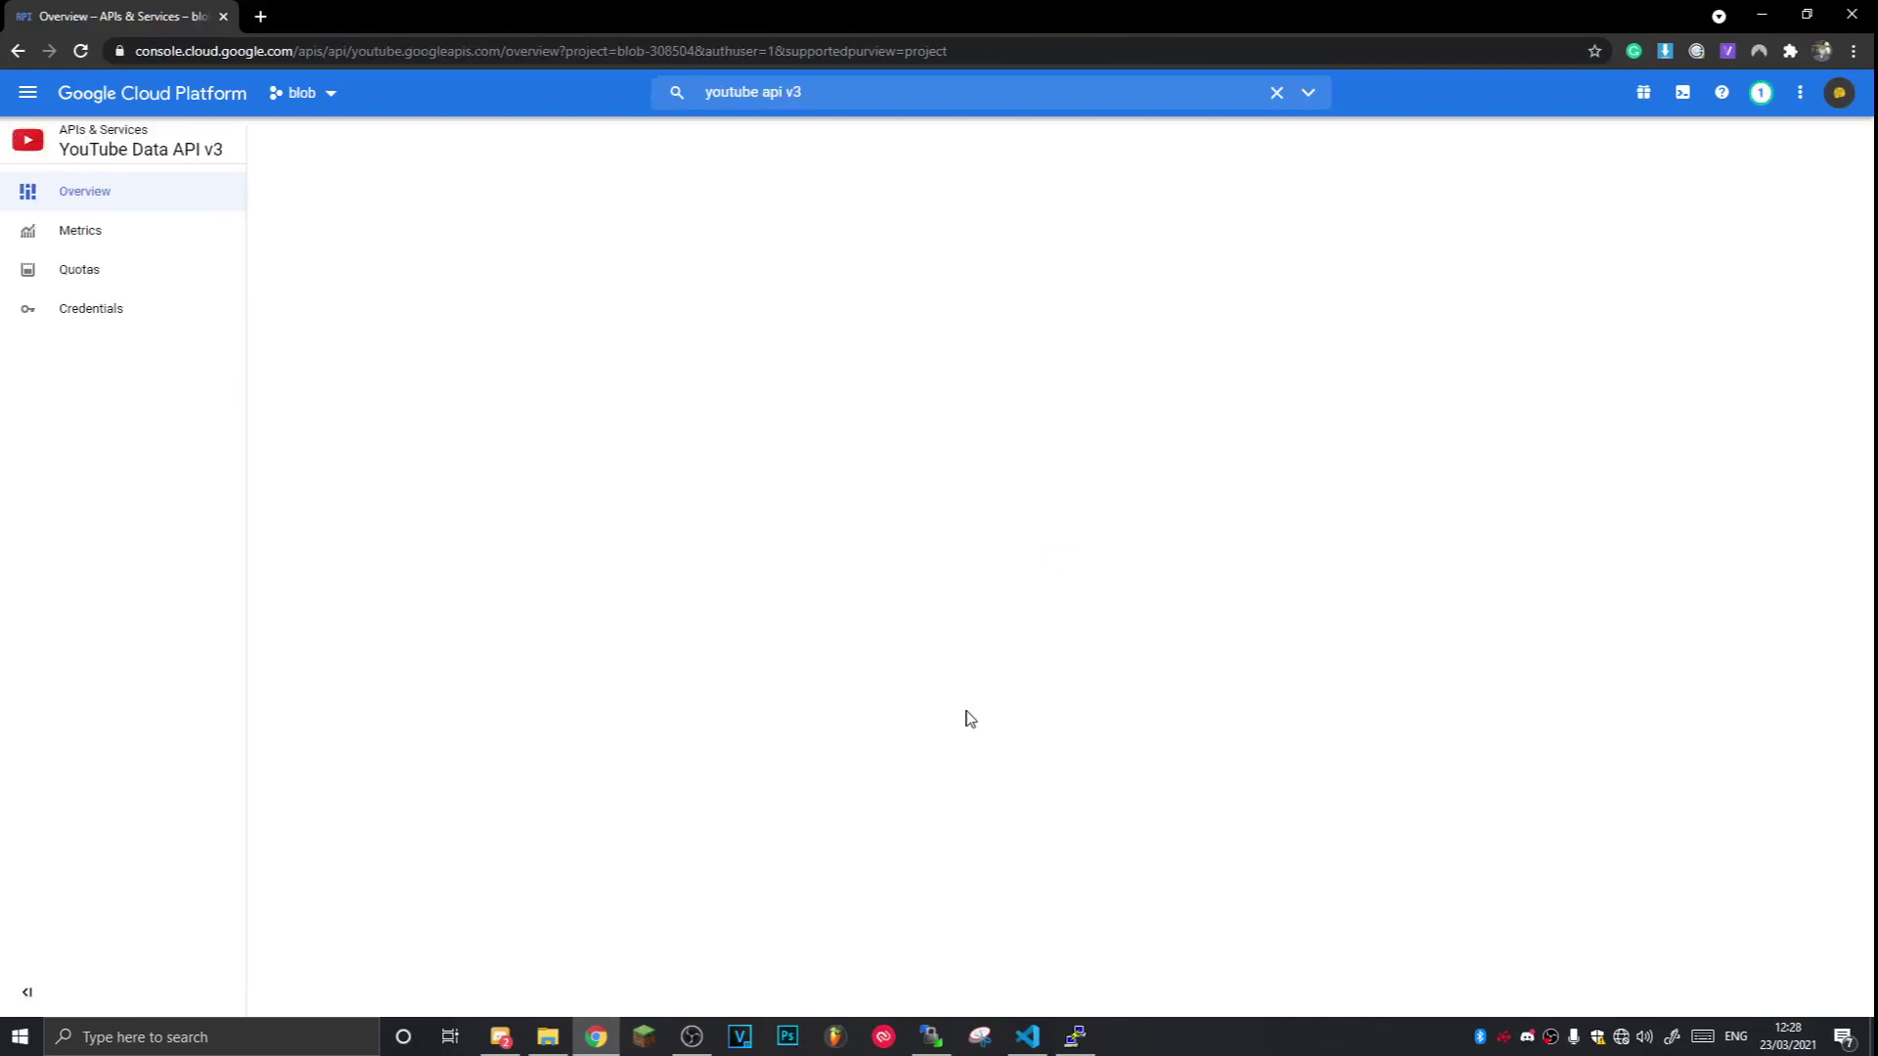
# Start configuring the OAuth consent screen from the API's credentials page and create it with the External user type
pyautogui.click(128, 335)
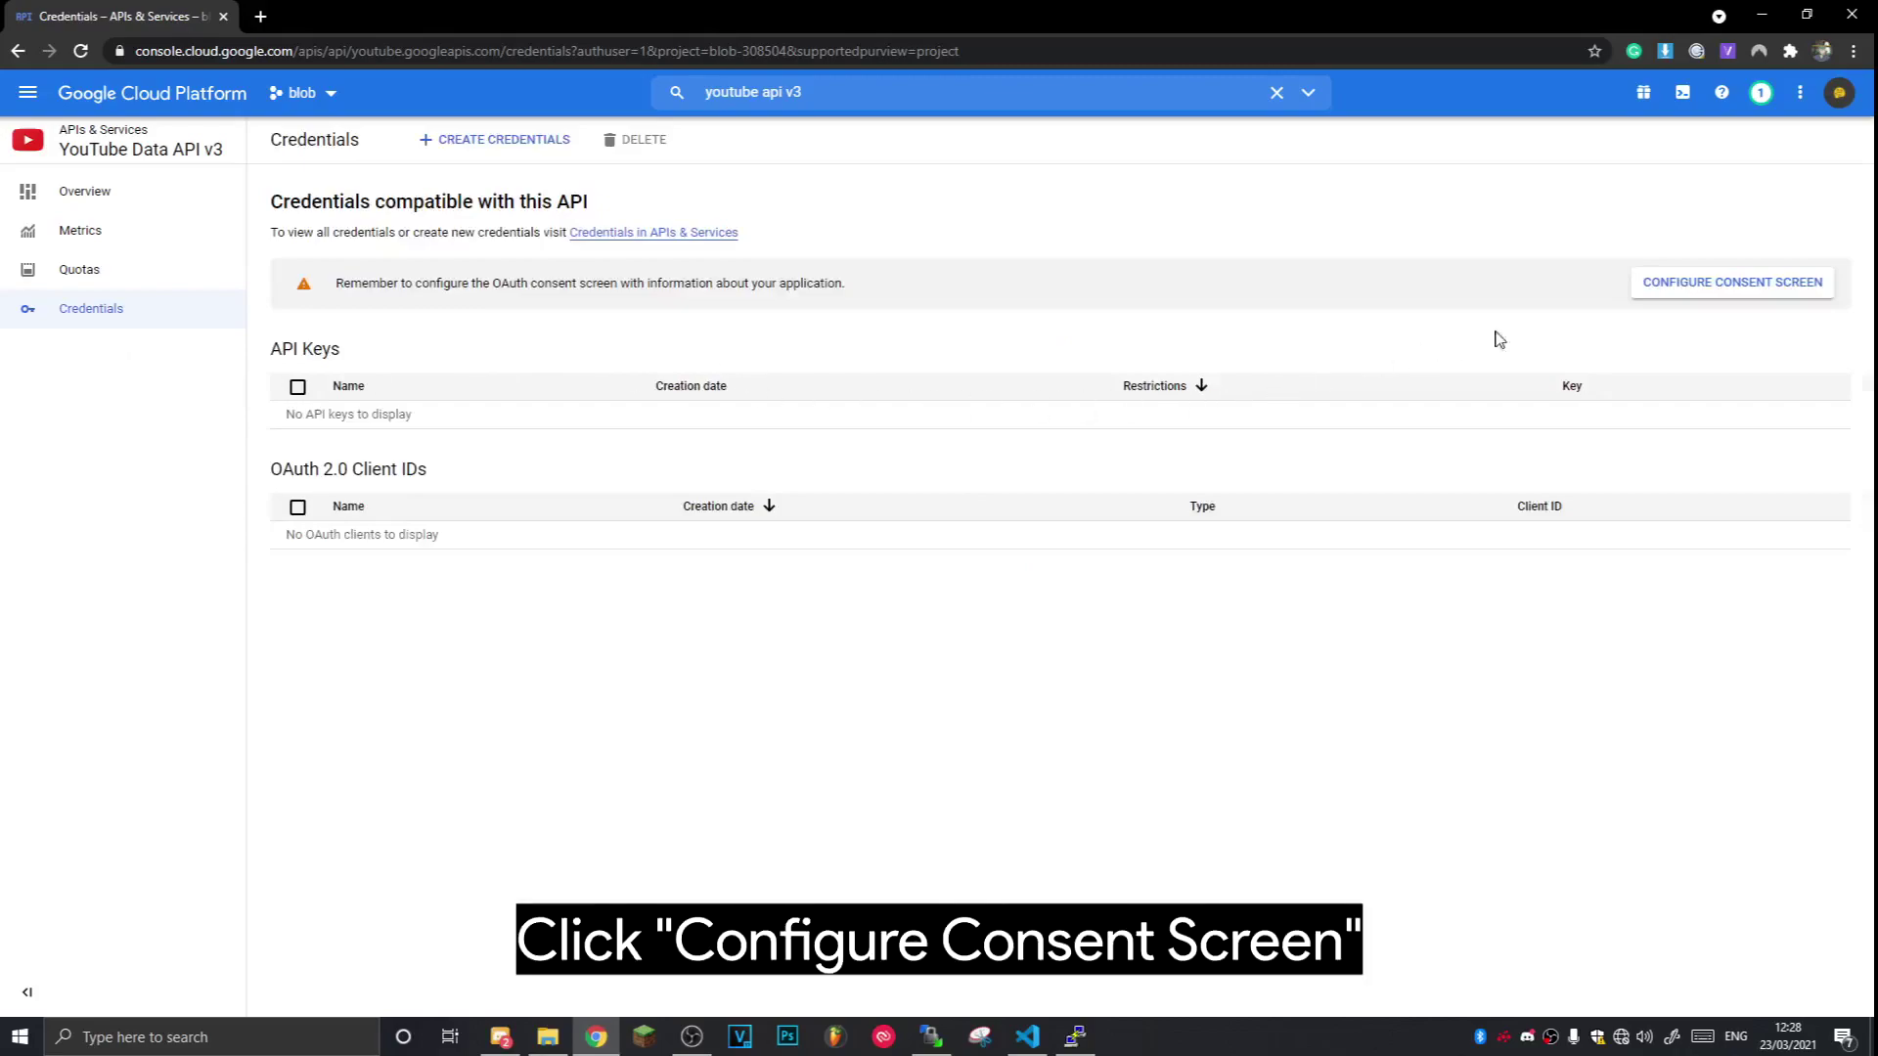
pyautogui.click(1674, 295)
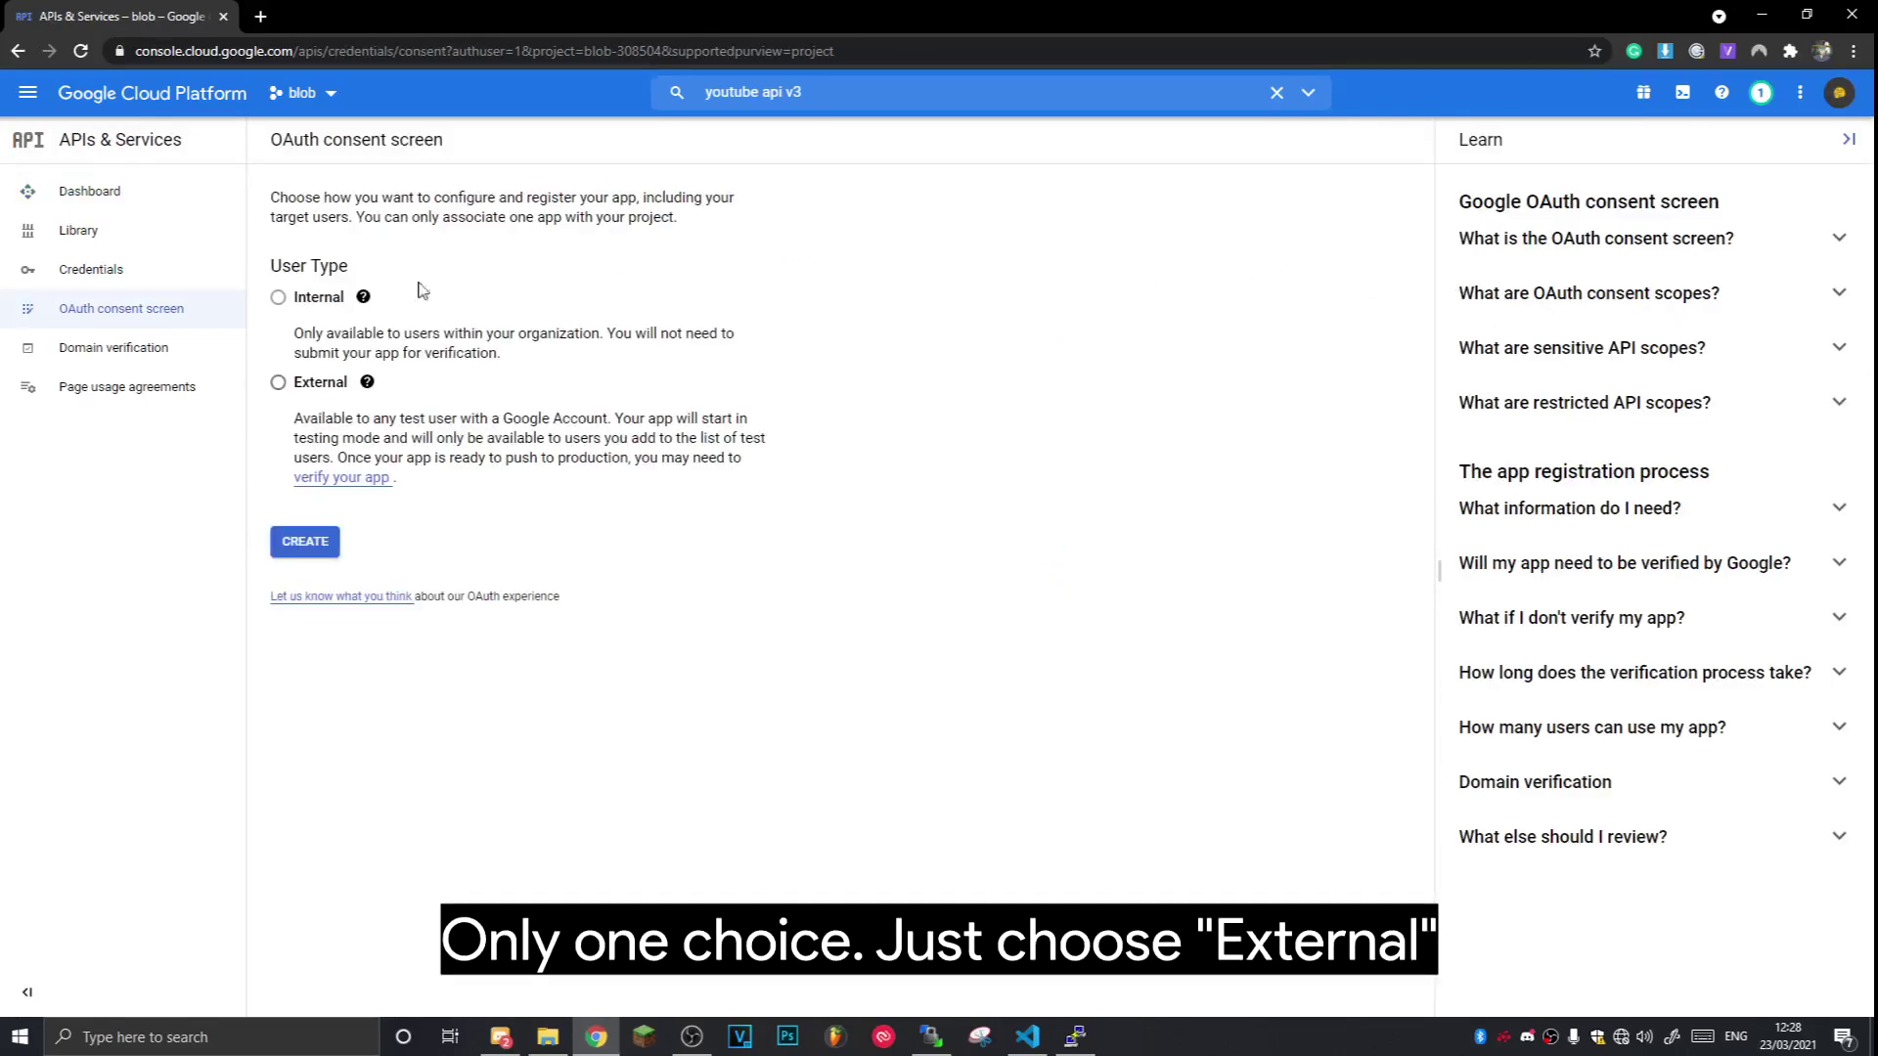
pyautogui.moveTo(309, 307)
pyautogui.click(278, 382)
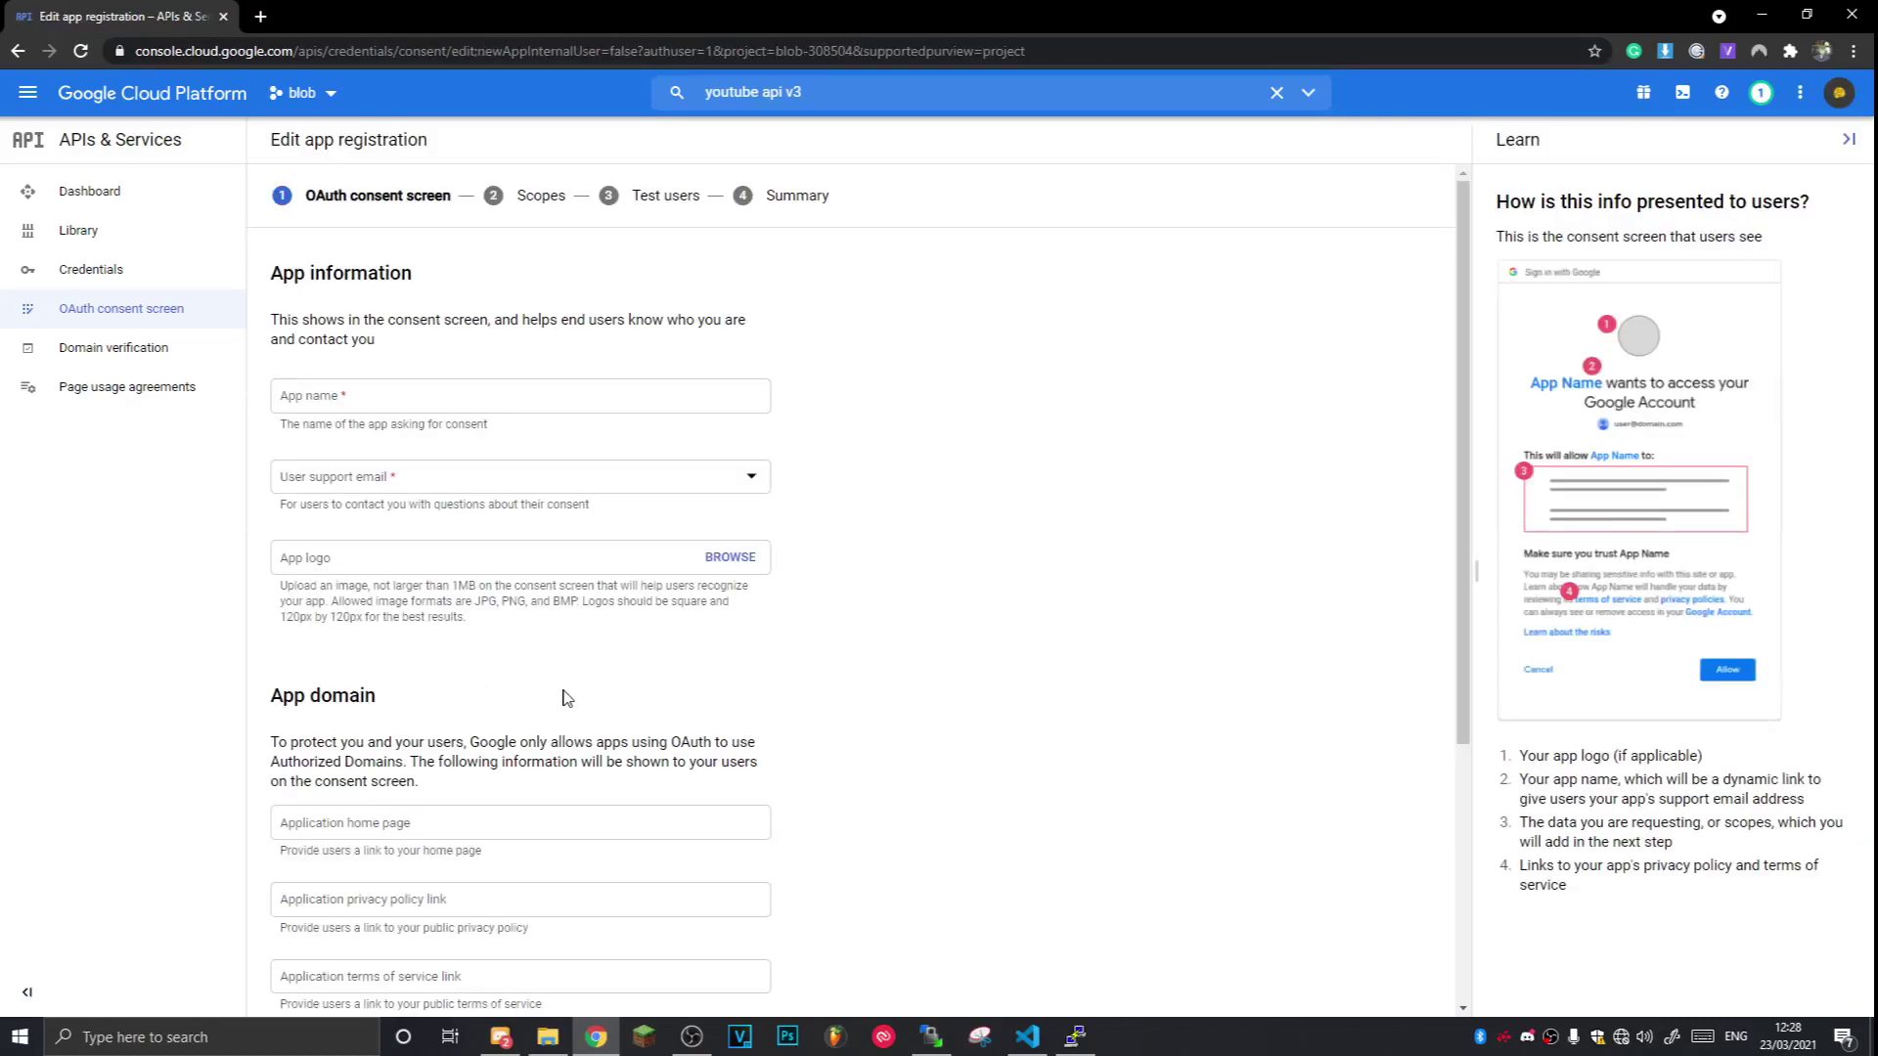
# Set the app name to "youtube self updating title" and choose the account's address as the user support email
pyautogui.click(521, 403)
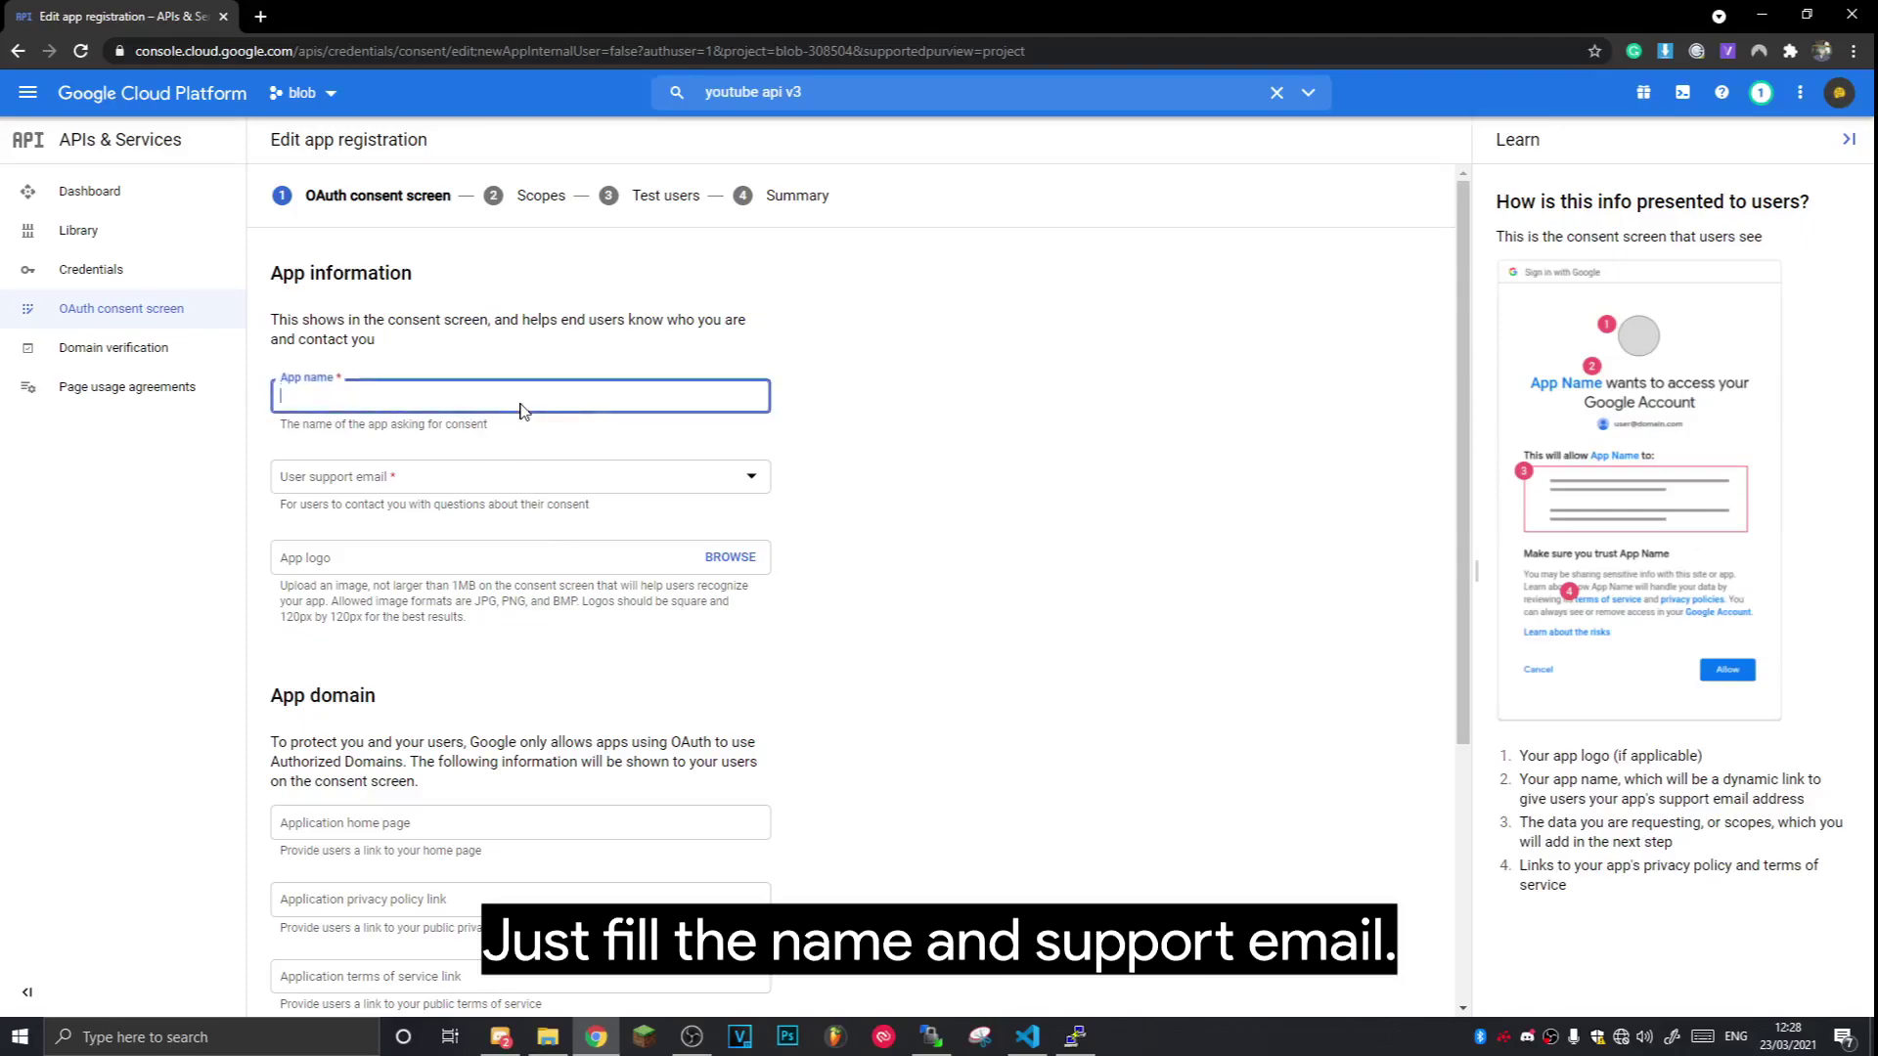
pyautogui.write('s')
pyautogui.press('BackSpace')
pyautogui.write('youtube self u')
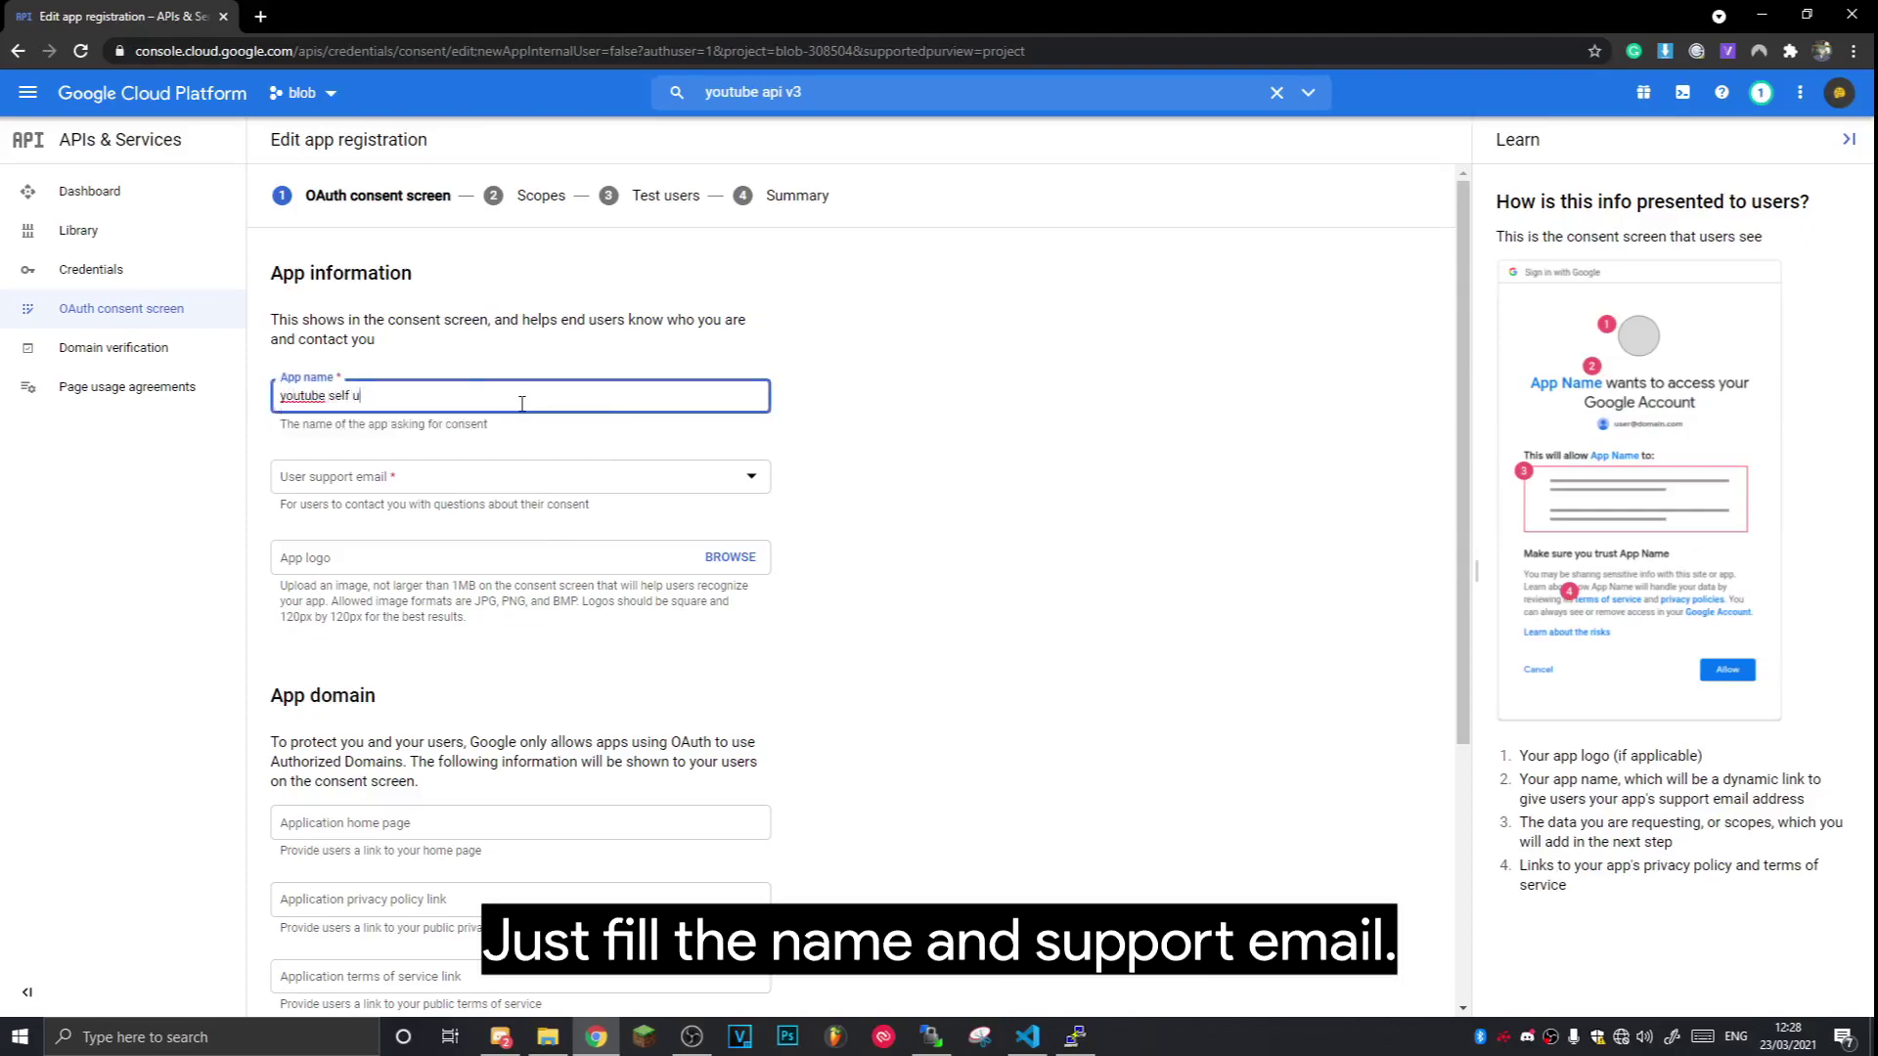
pyautogui.write('pdating title')
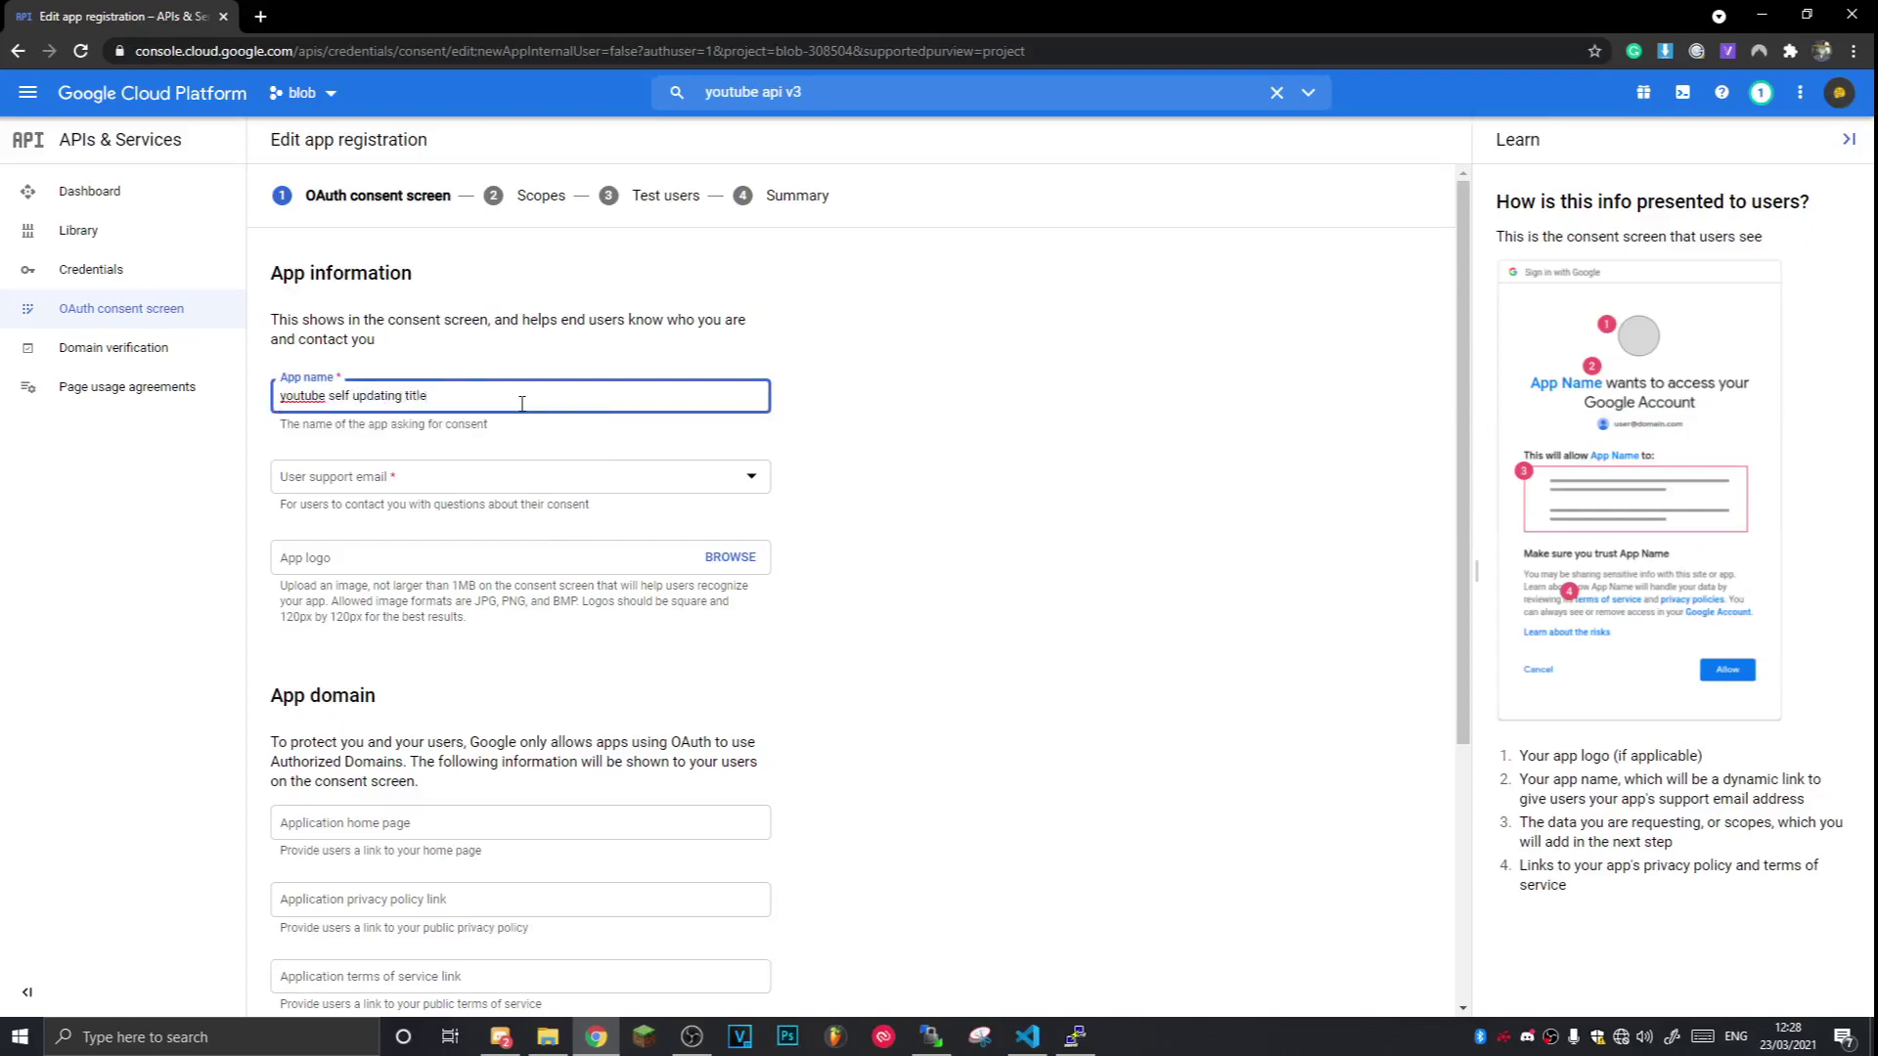
pyautogui.click(401, 486)
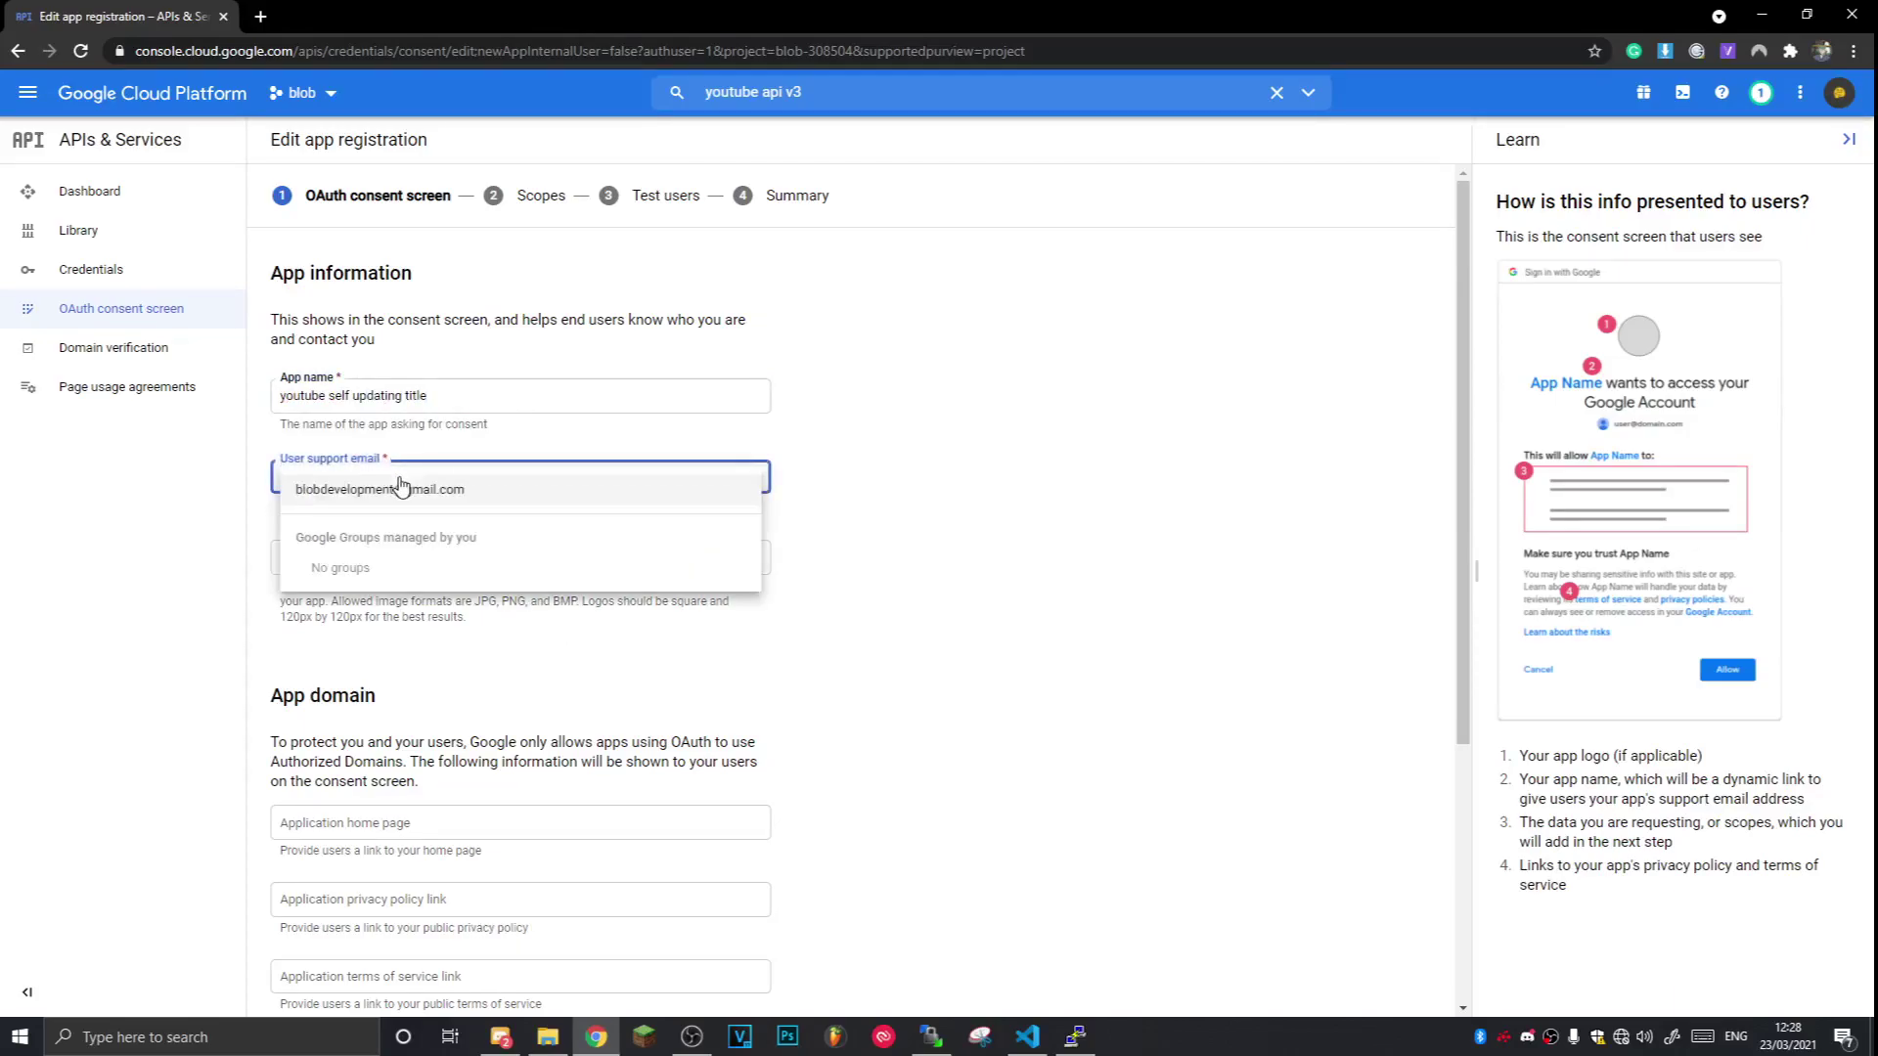
pyautogui.click(402, 488)
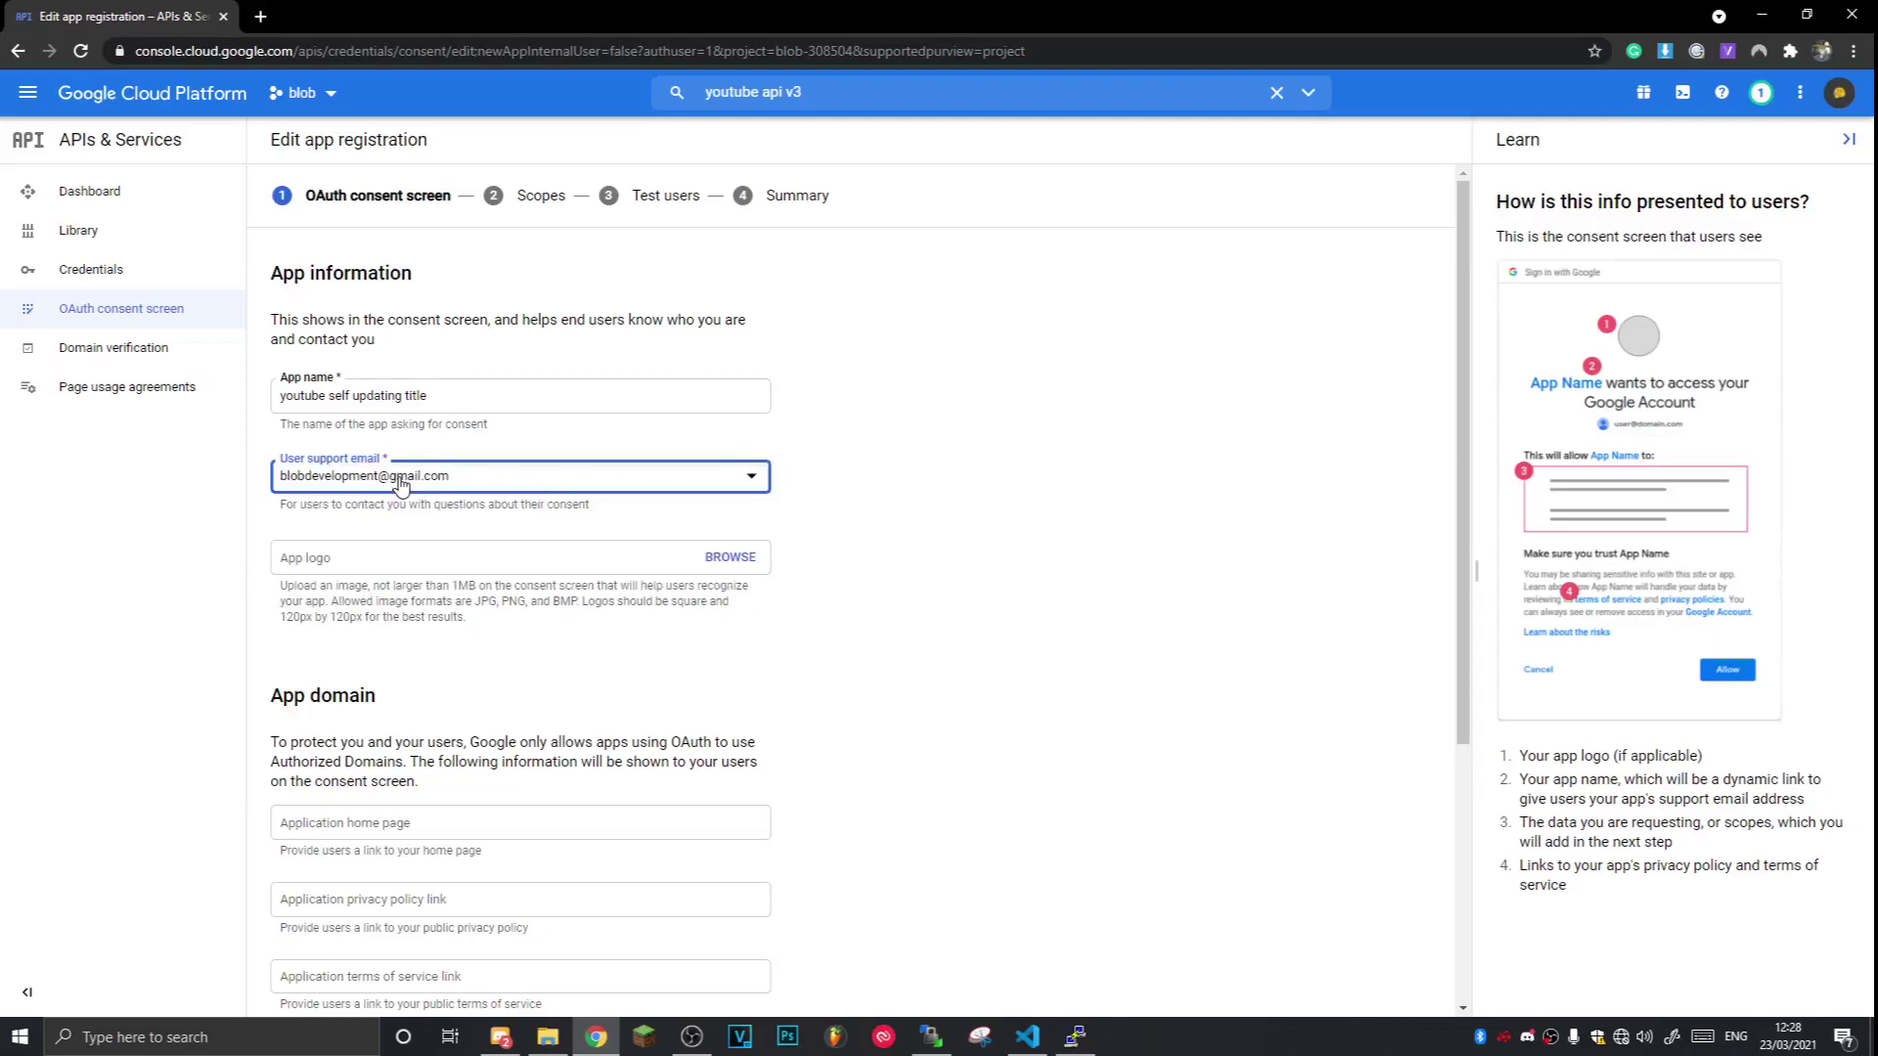
# Fill in the developer contact email address and save the app information to continue to the scopes
pyautogui.scroll(-4, 949, 705)
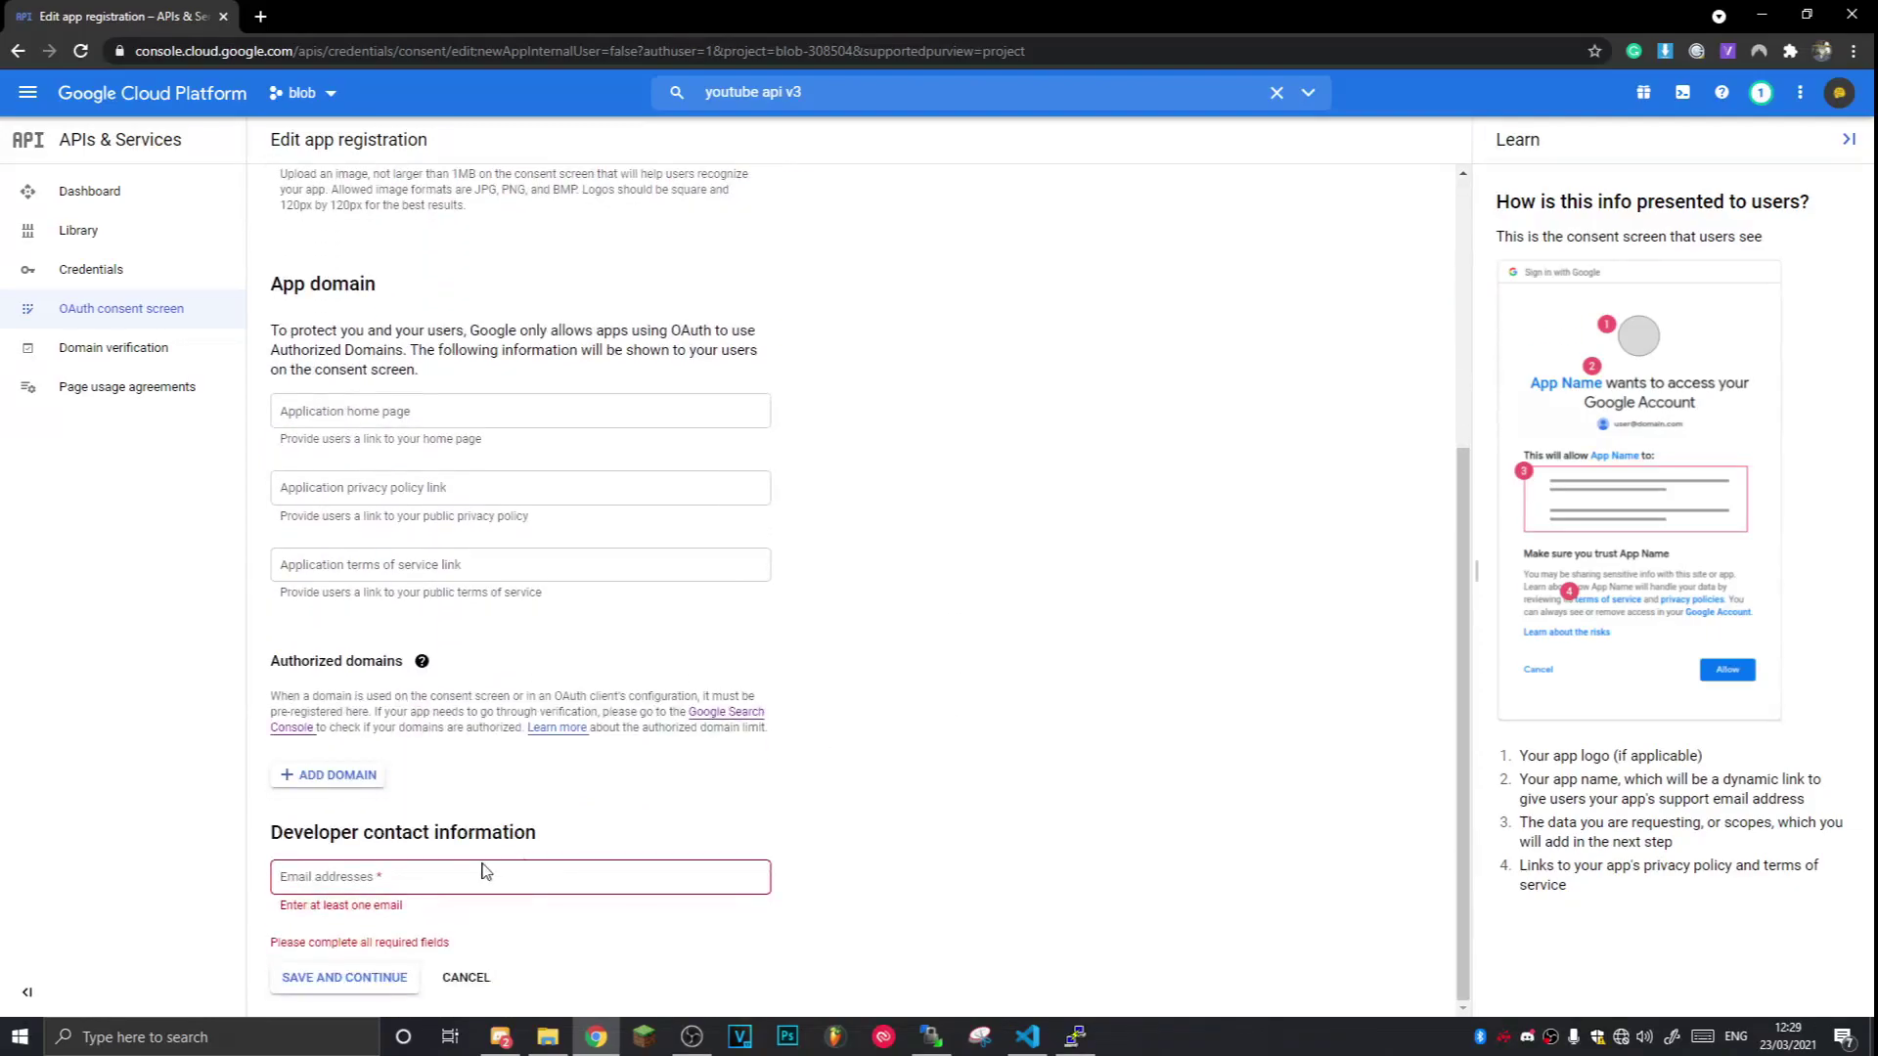
pyautogui.click(454, 873)
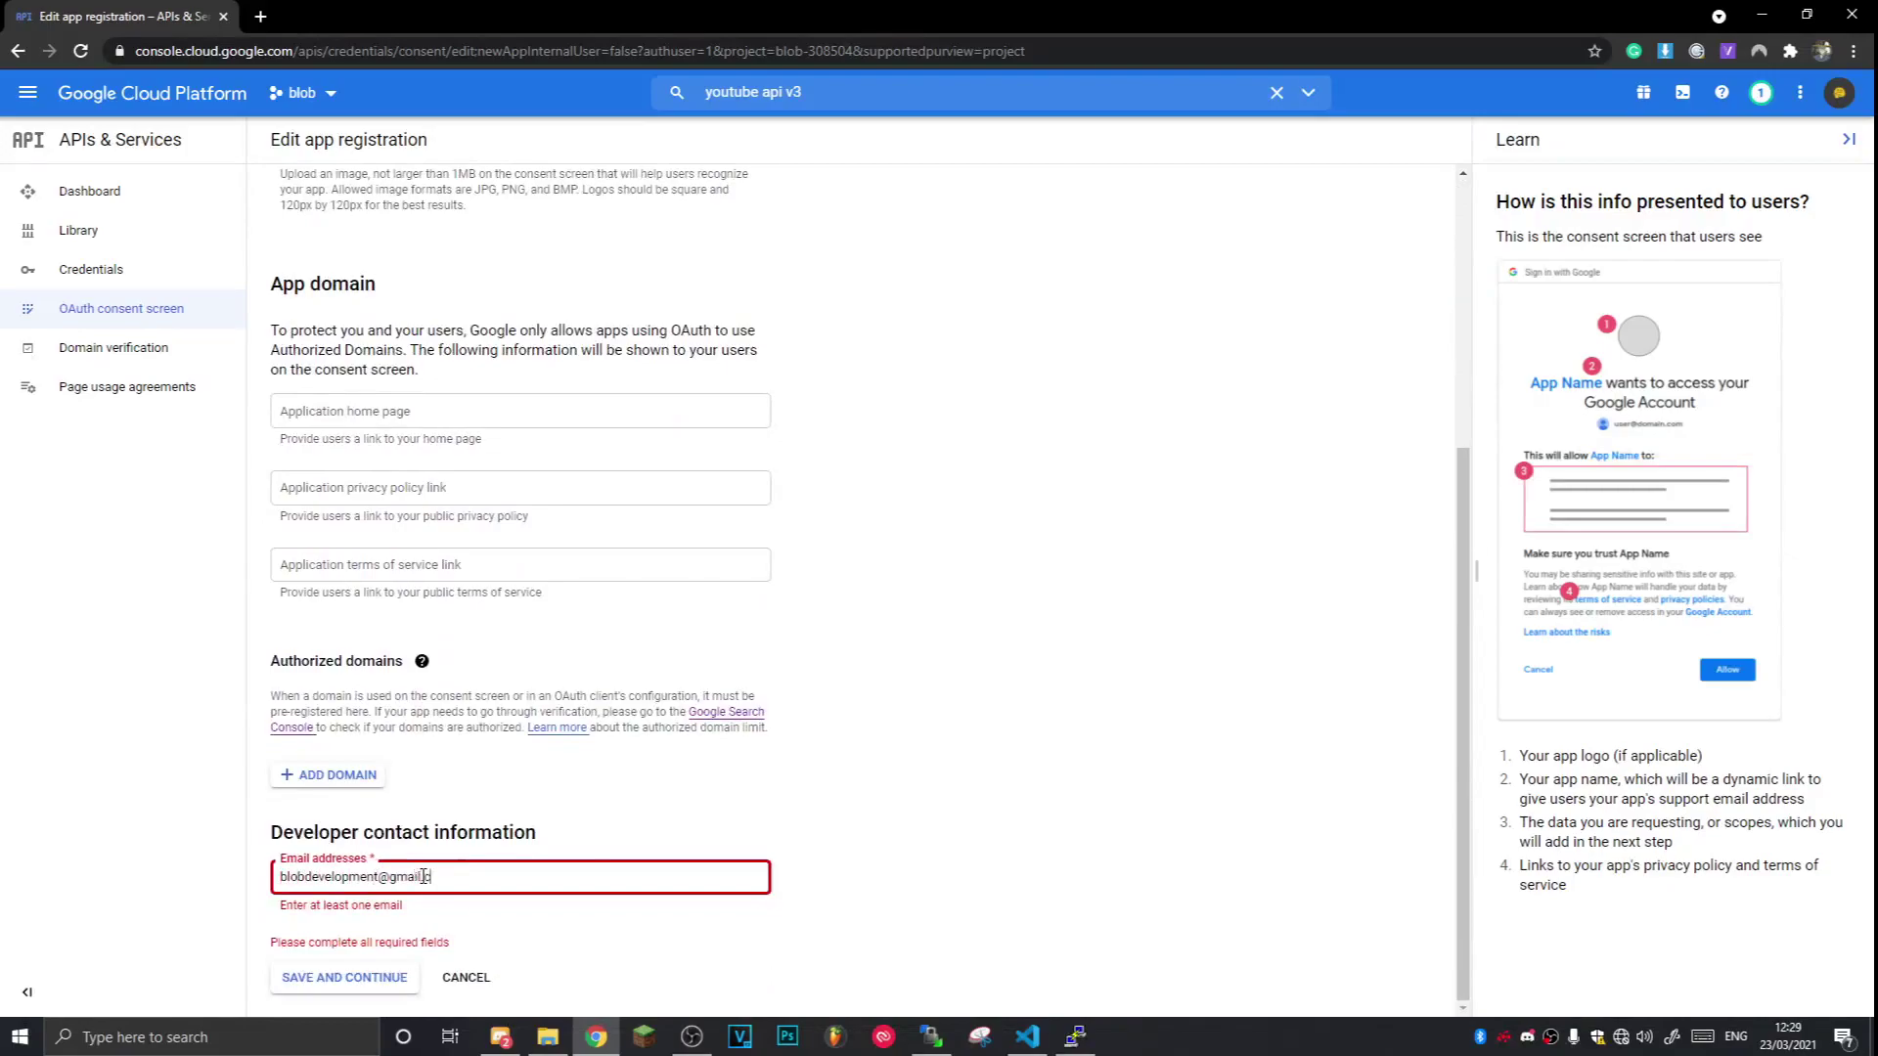
pyautogui.click(376, 977)
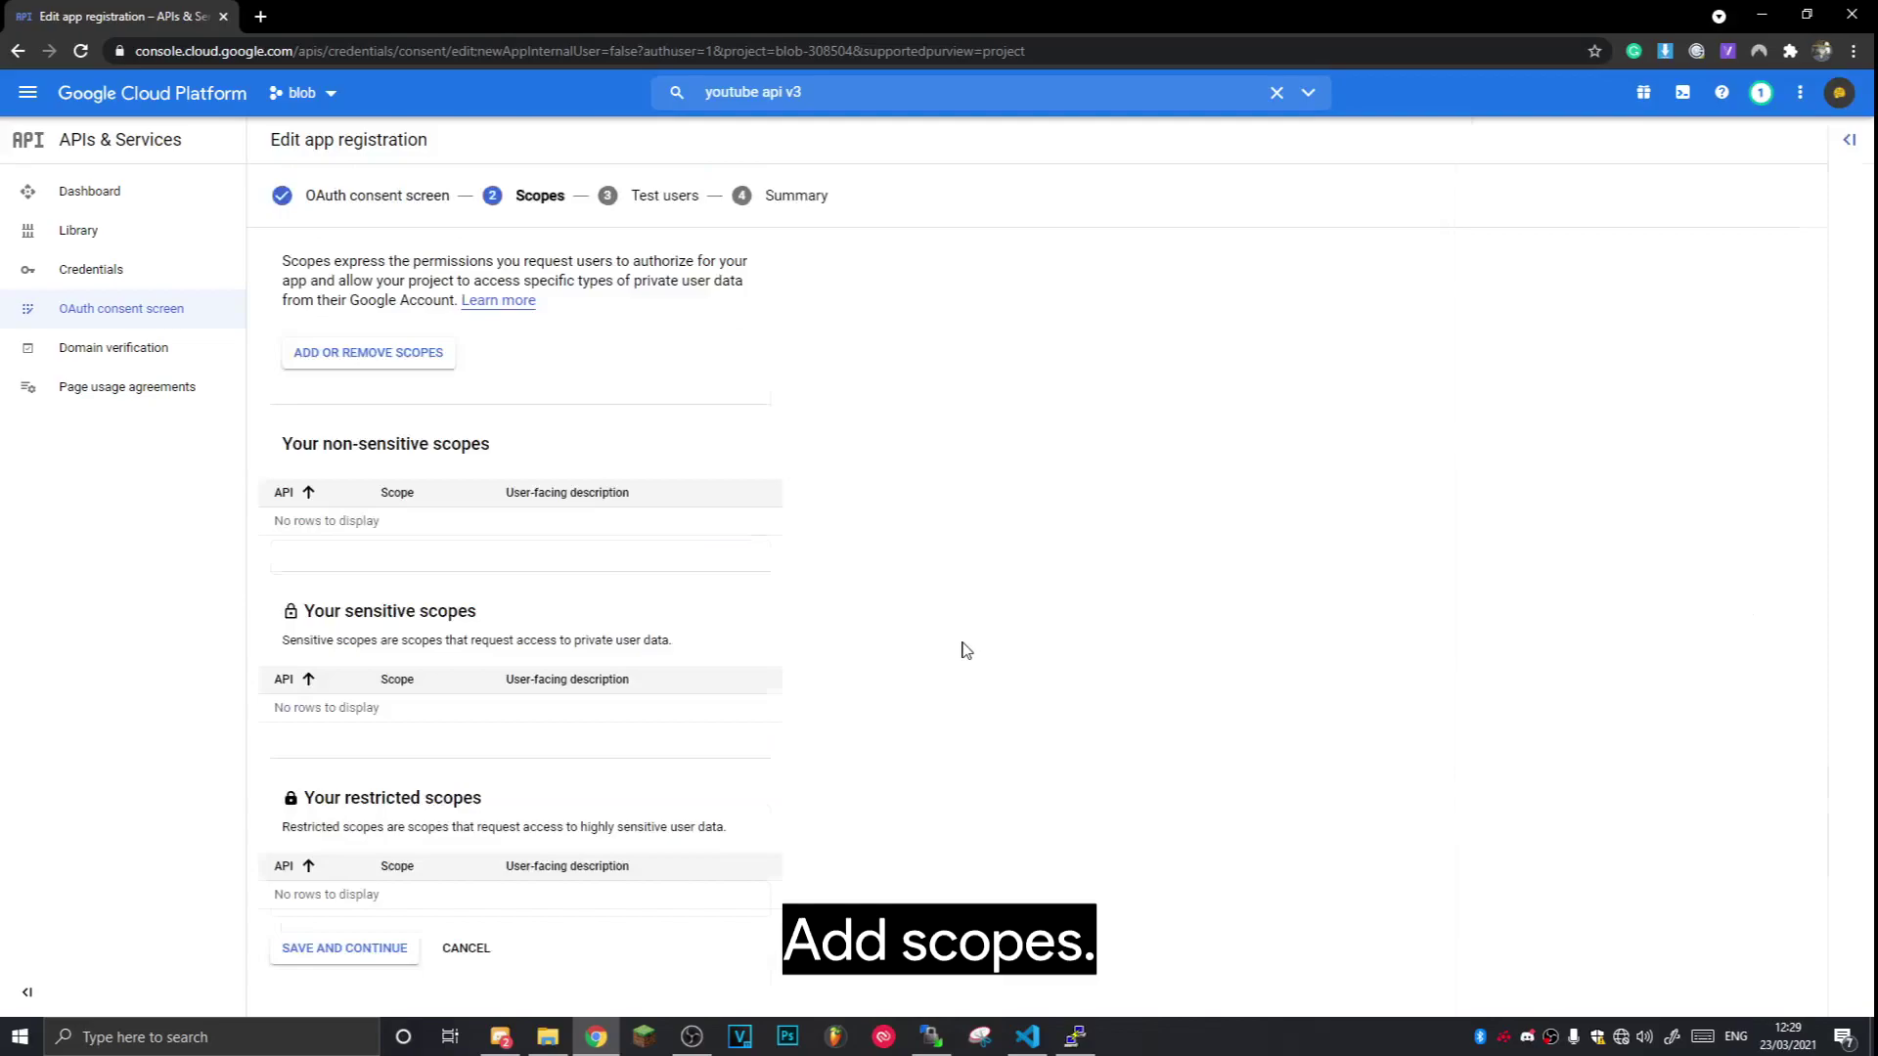
# Add the YouTube Data API v3 scope .../auth/youtube to the app registration and save the scopes
pyautogui.click(442, 356)
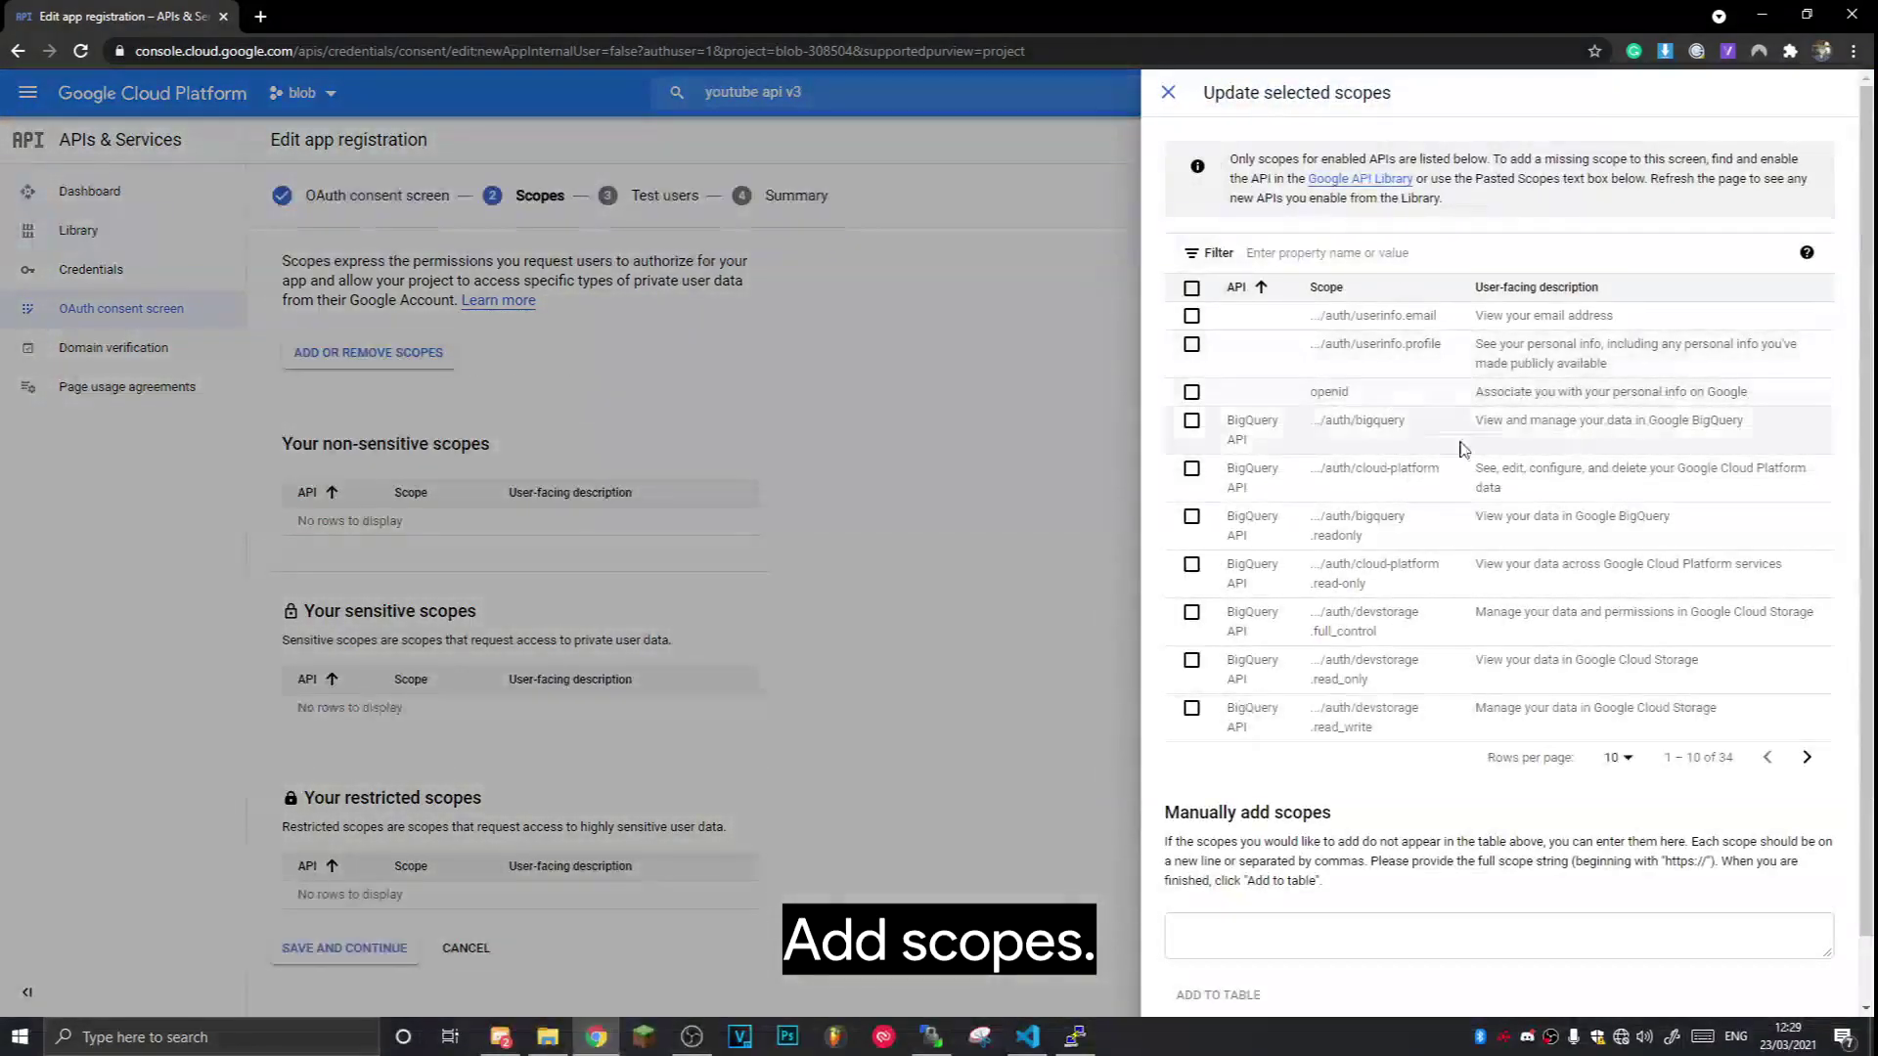
pyautogui.click(1806, 759)
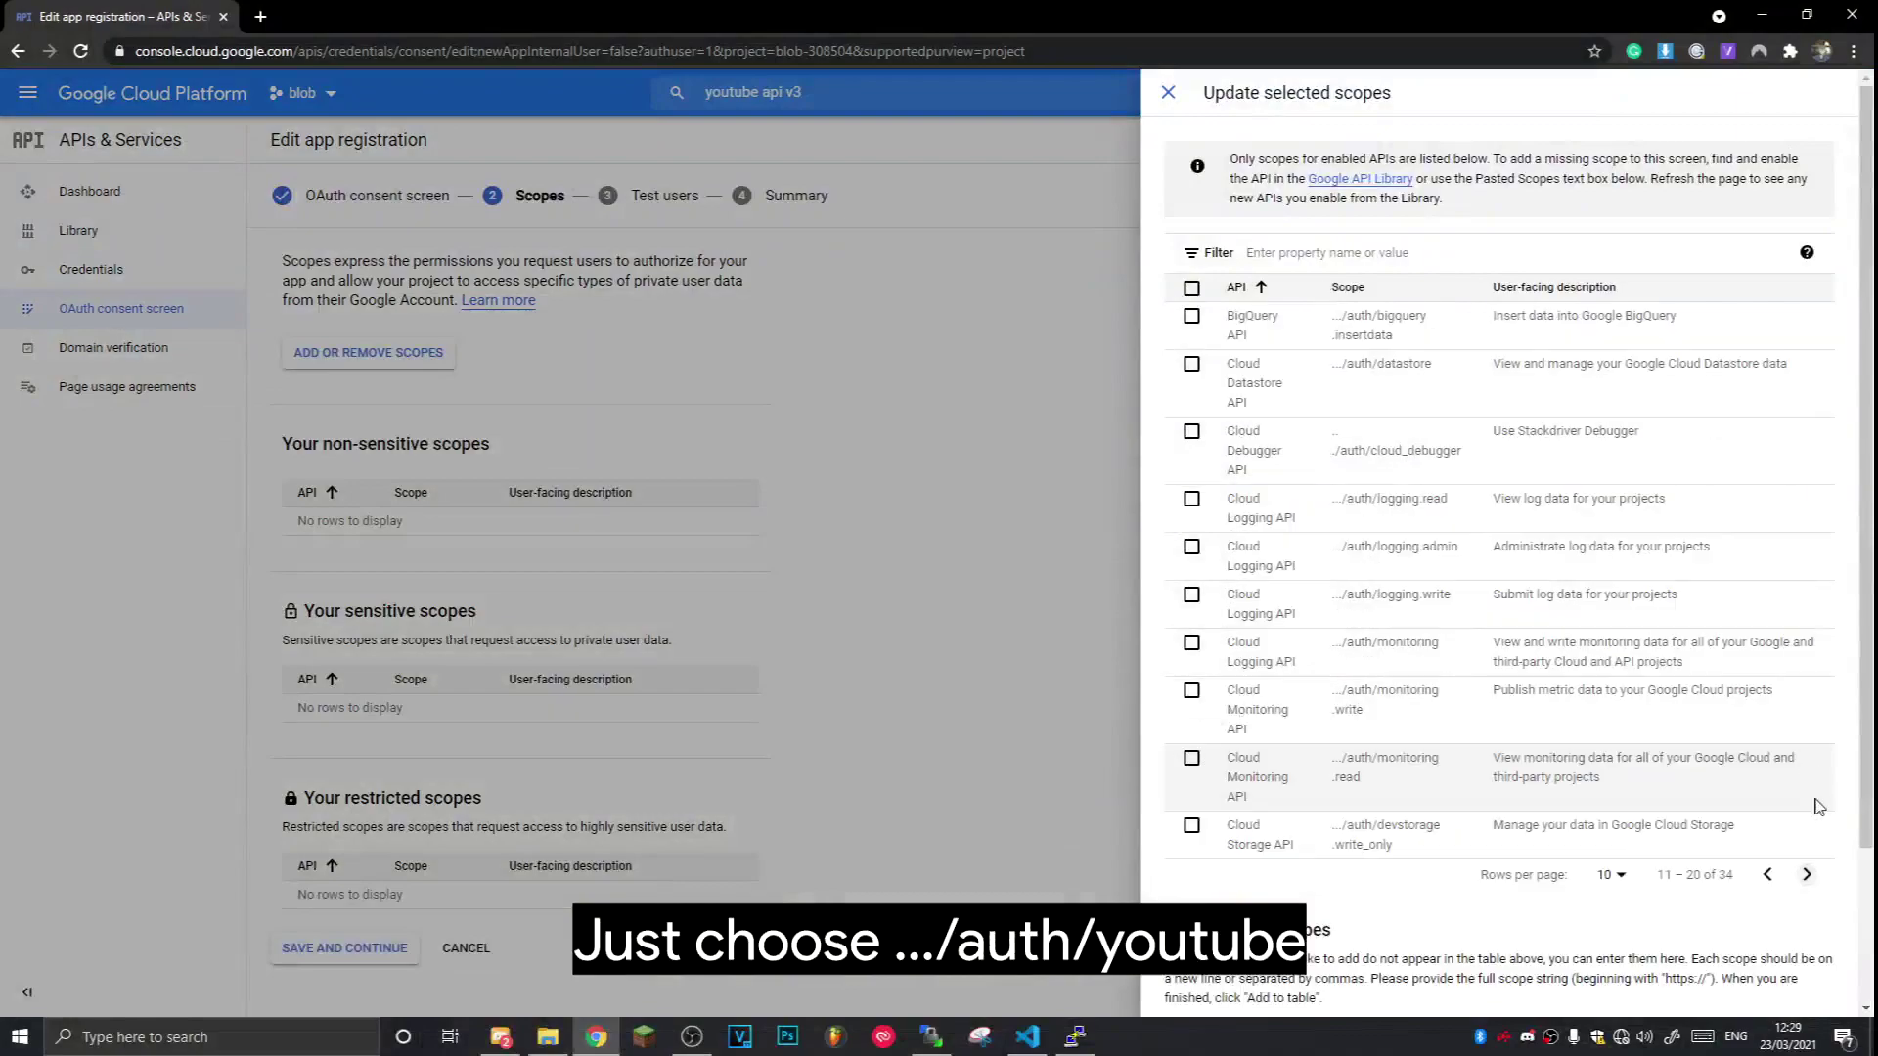
pyautogui.click(1806, 875)
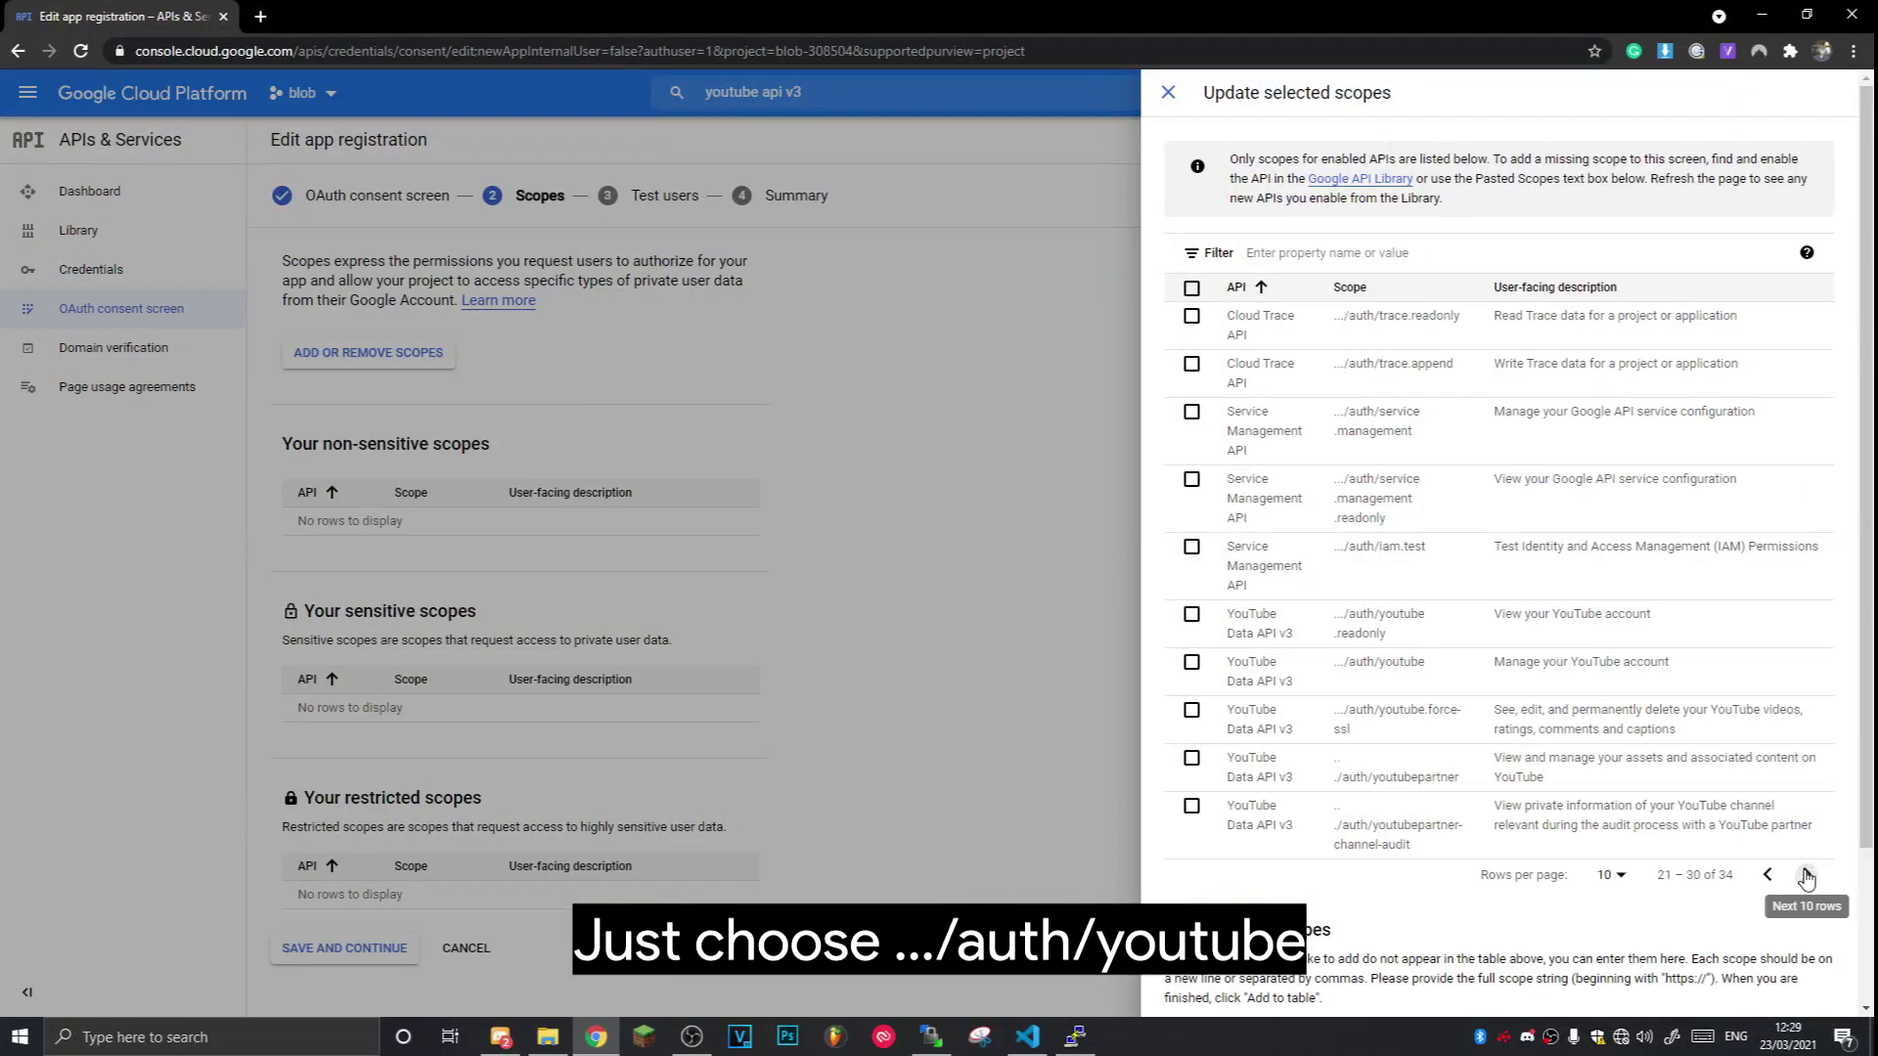
pyautogui.click(1190, 665)
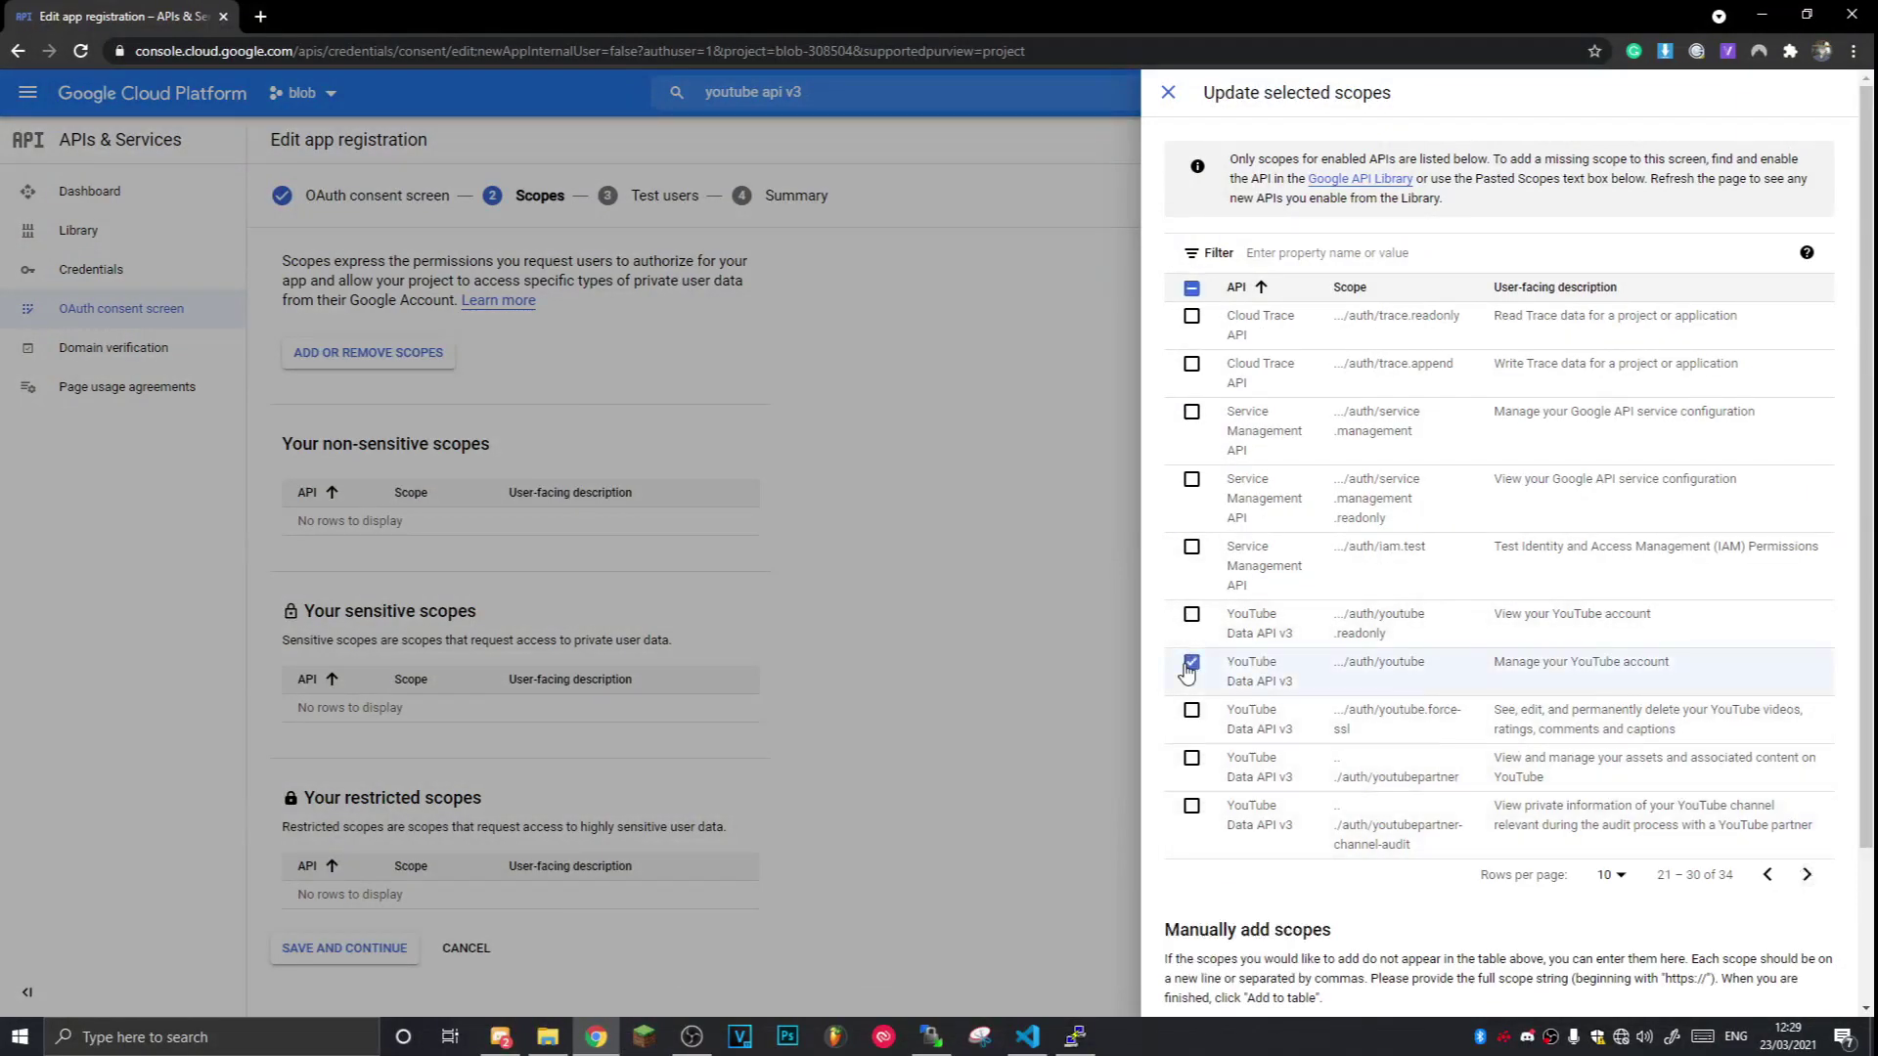
pyautogui.scroll(-2, 1186, 673)
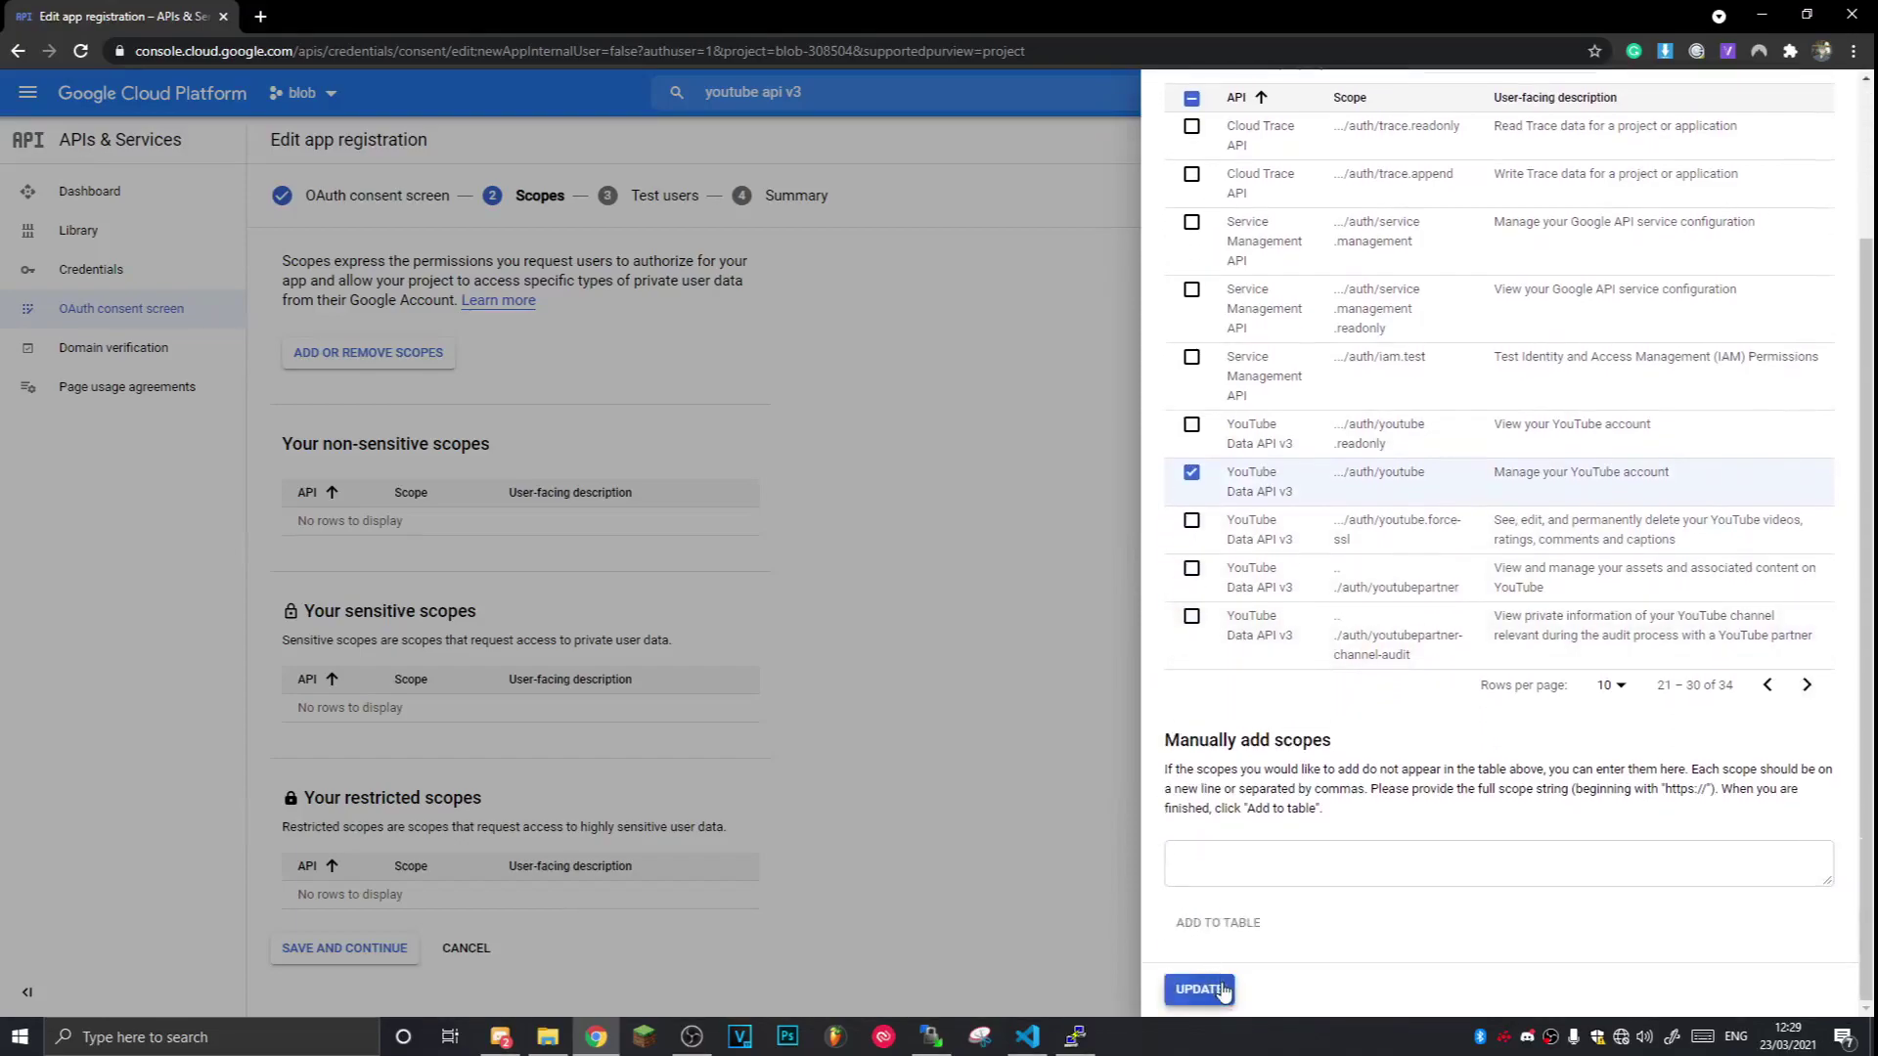
pyautogui.click(1200, 990)
pyautogui.click(409, 968)
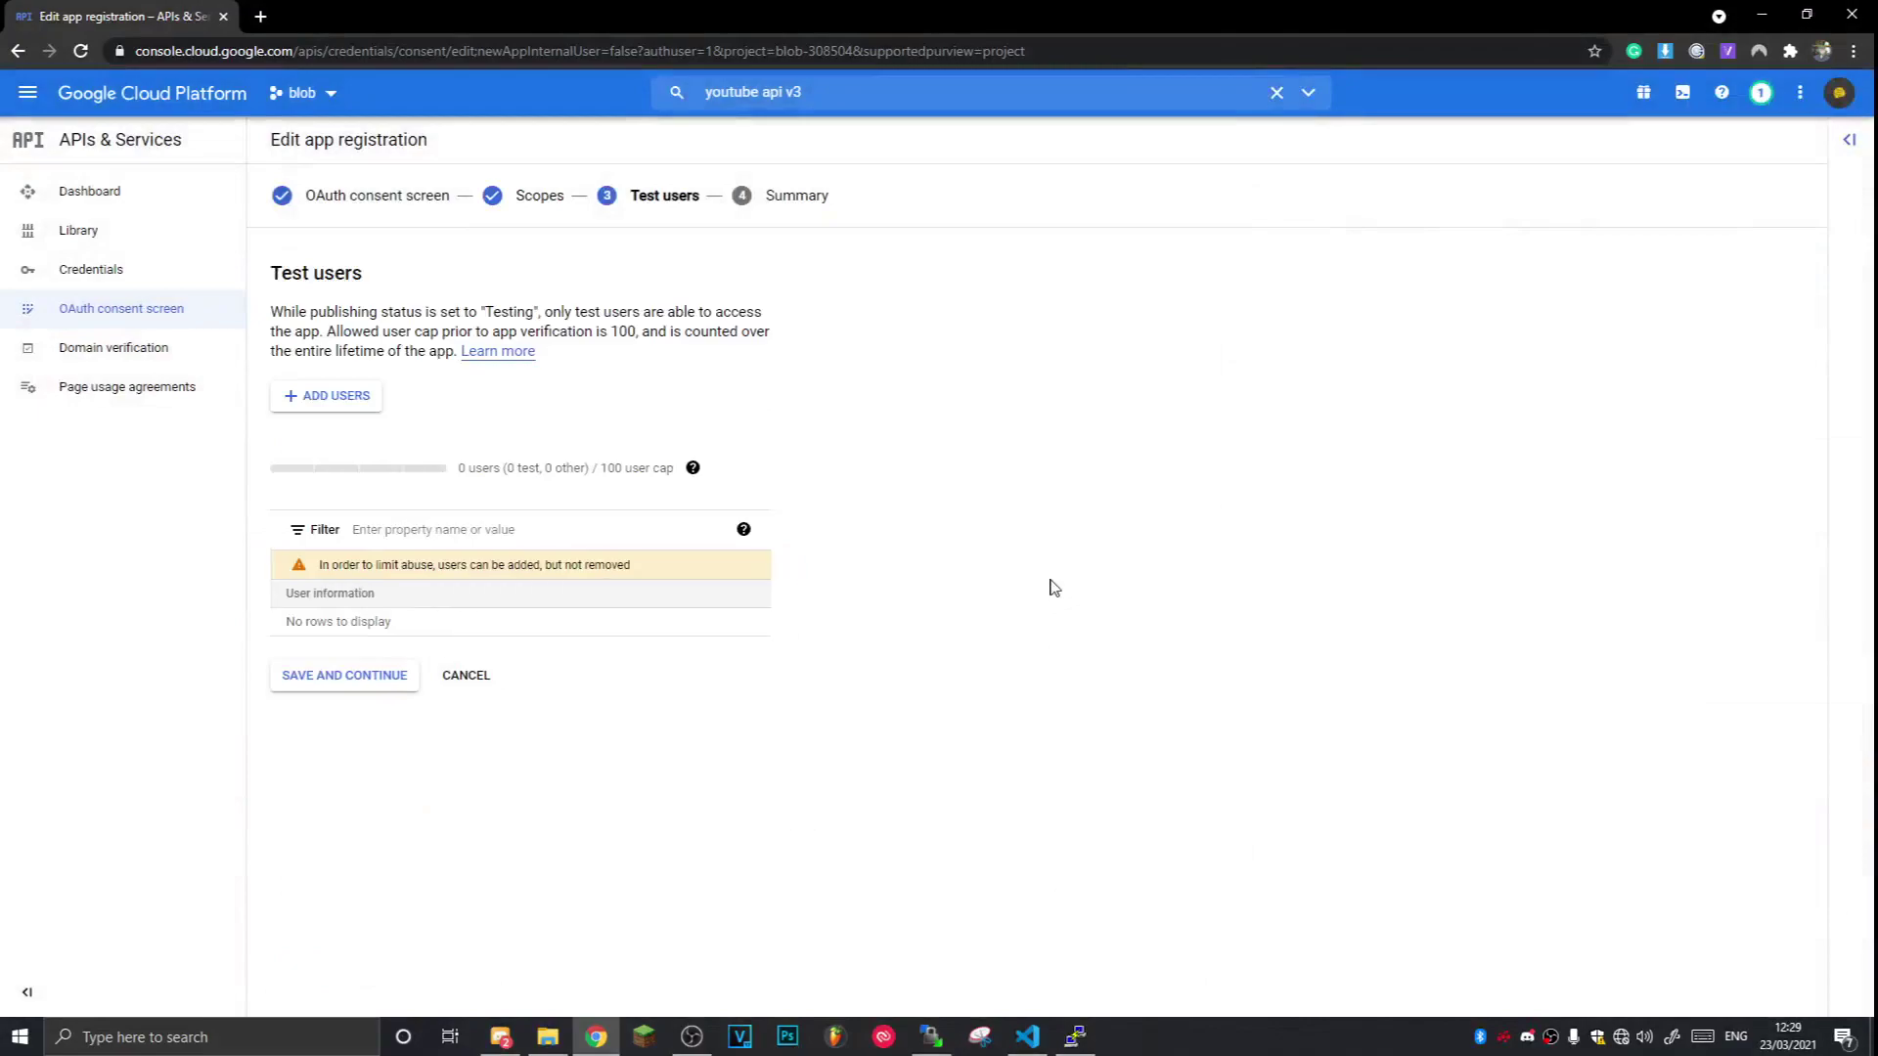
# Continue past the test users stage without adding anyone and review the app registration summary
pyautogui.click(388, 675)
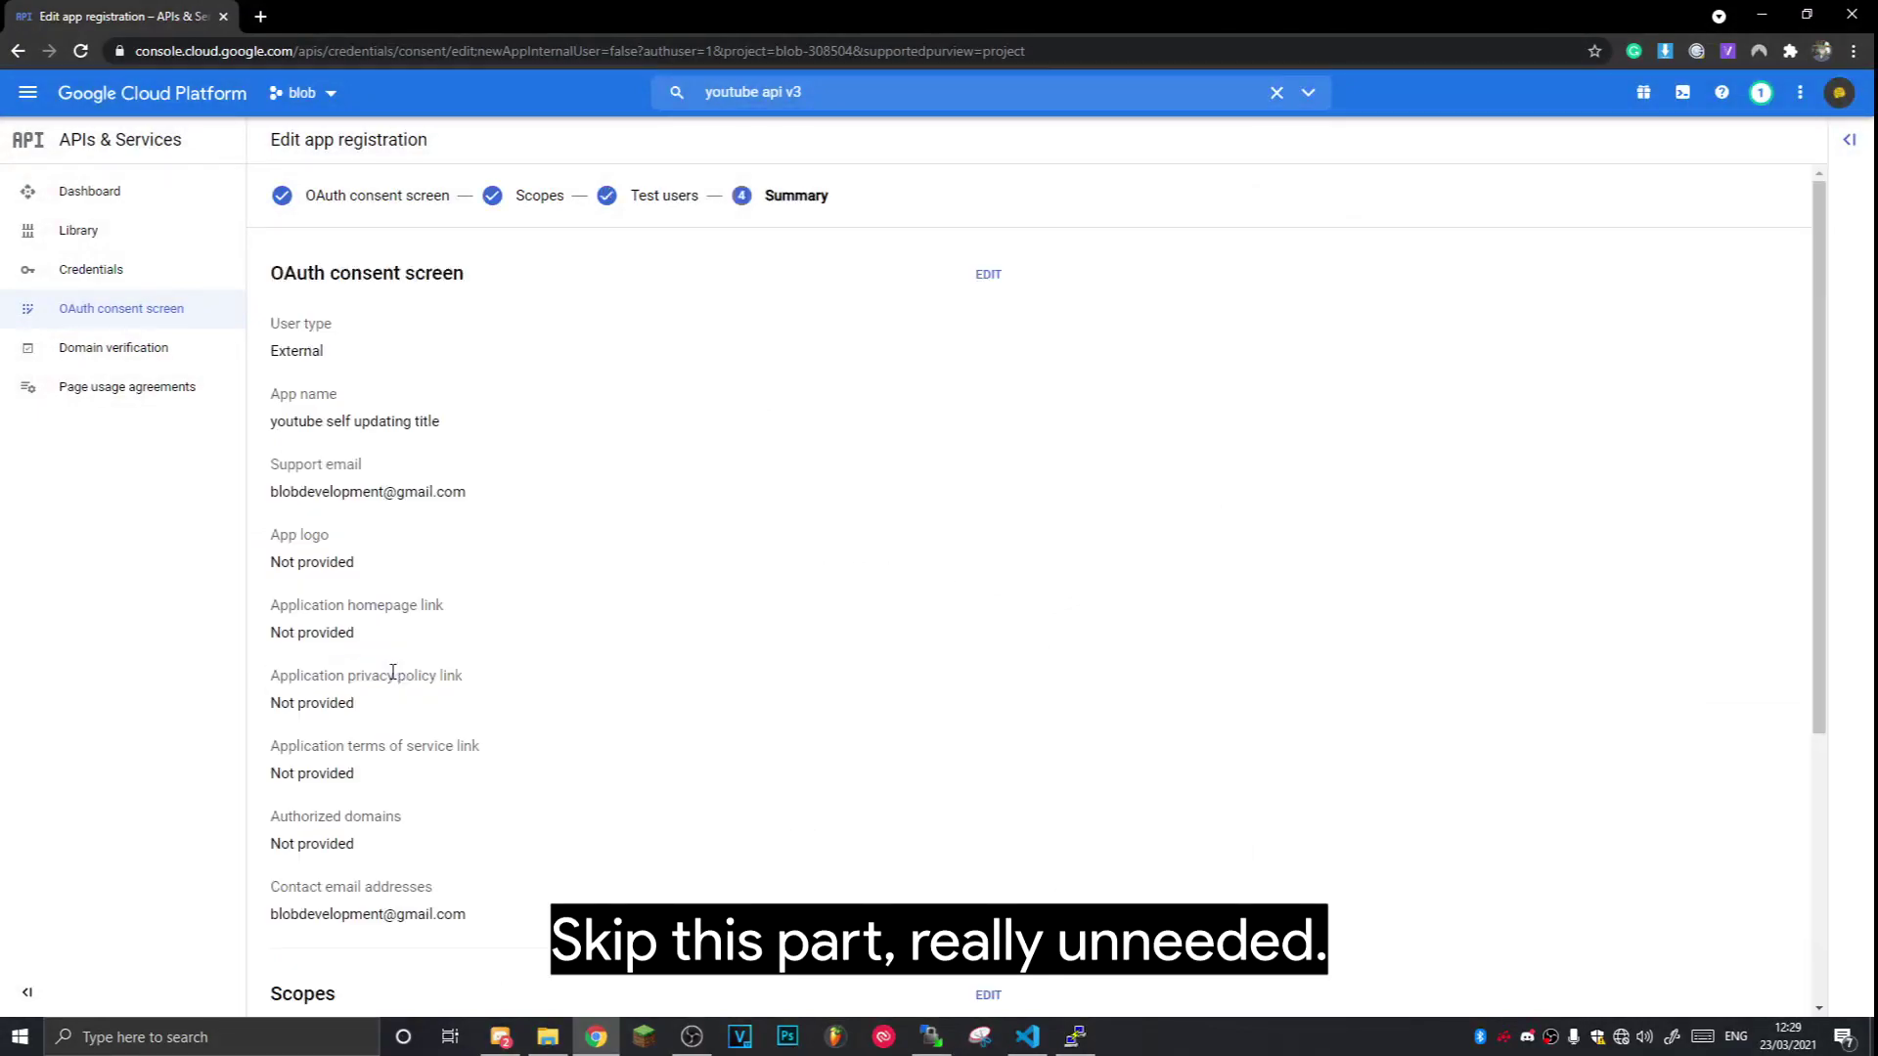
pyautogui.middleClick(936, 536)
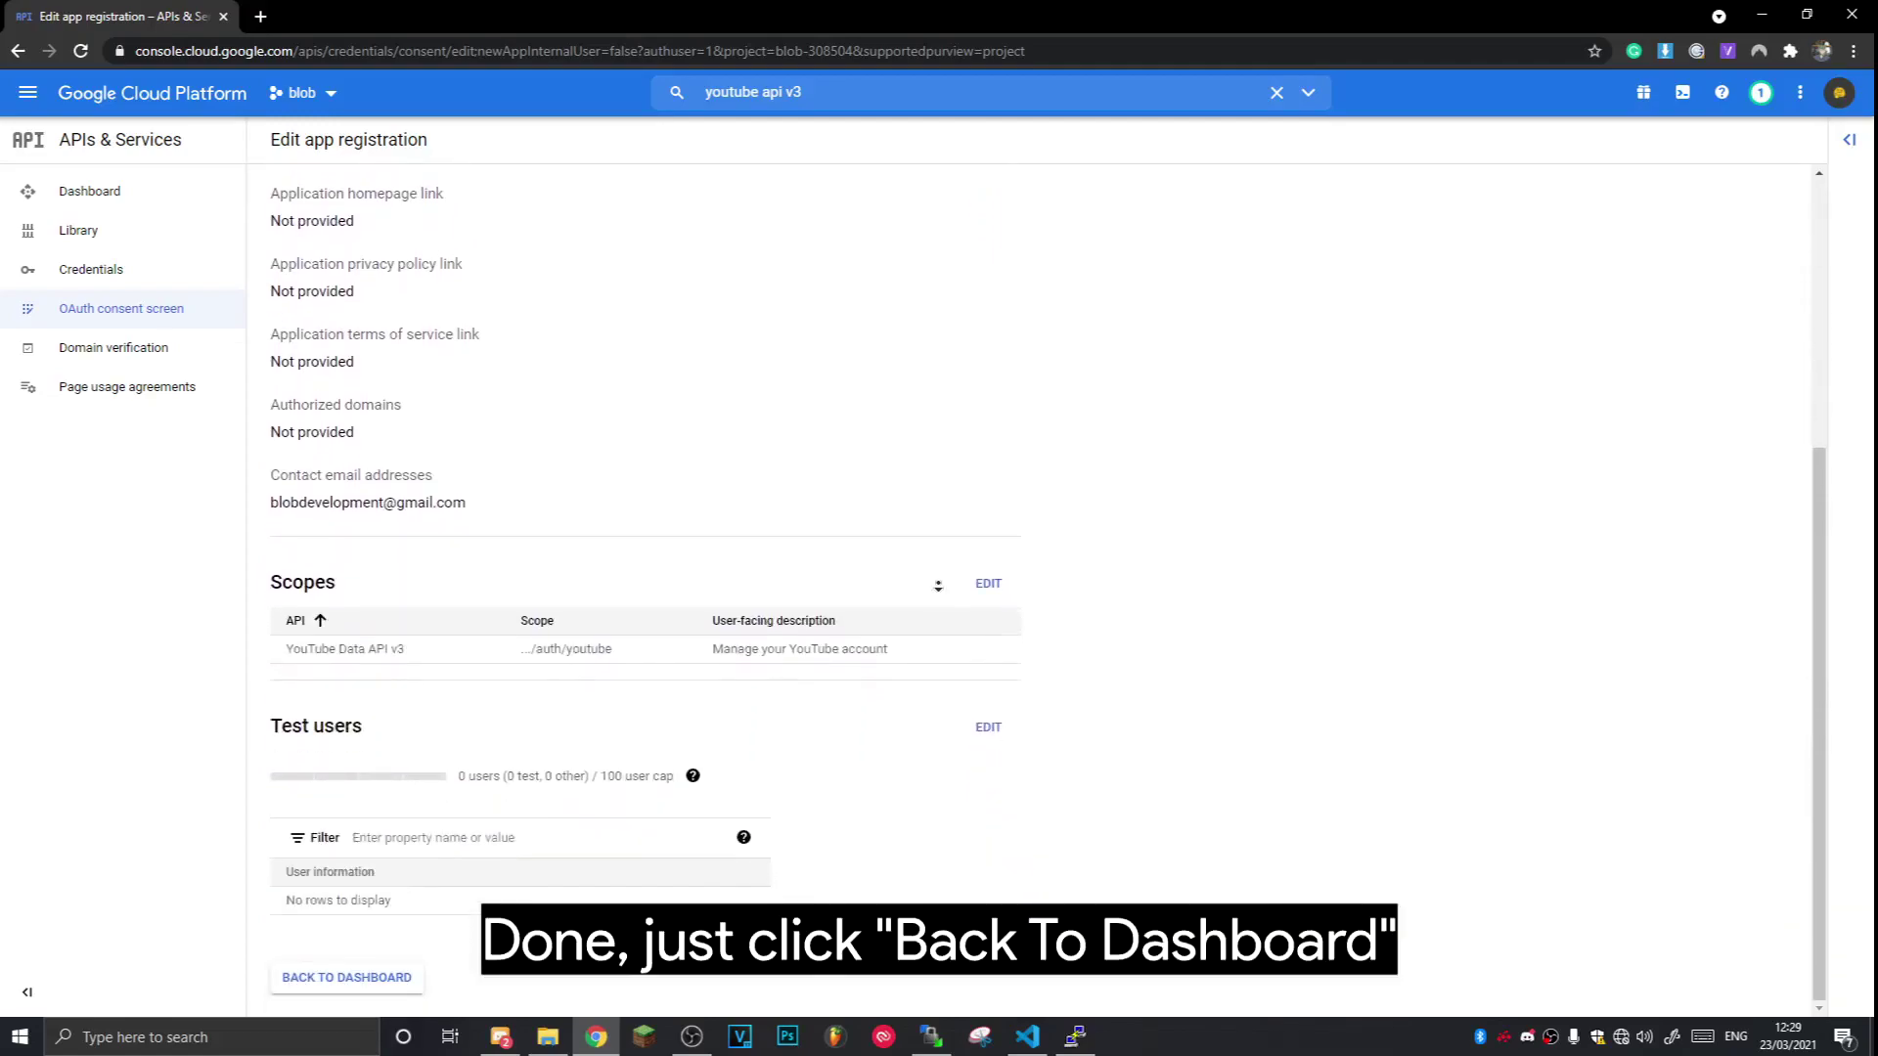
pyautogui.scroll(5, 755, 613)
pyautogui.middleClick(707, 884)
# Return to the consent screen dashboard and publish the app to production
pyautogui.click(340, 977)
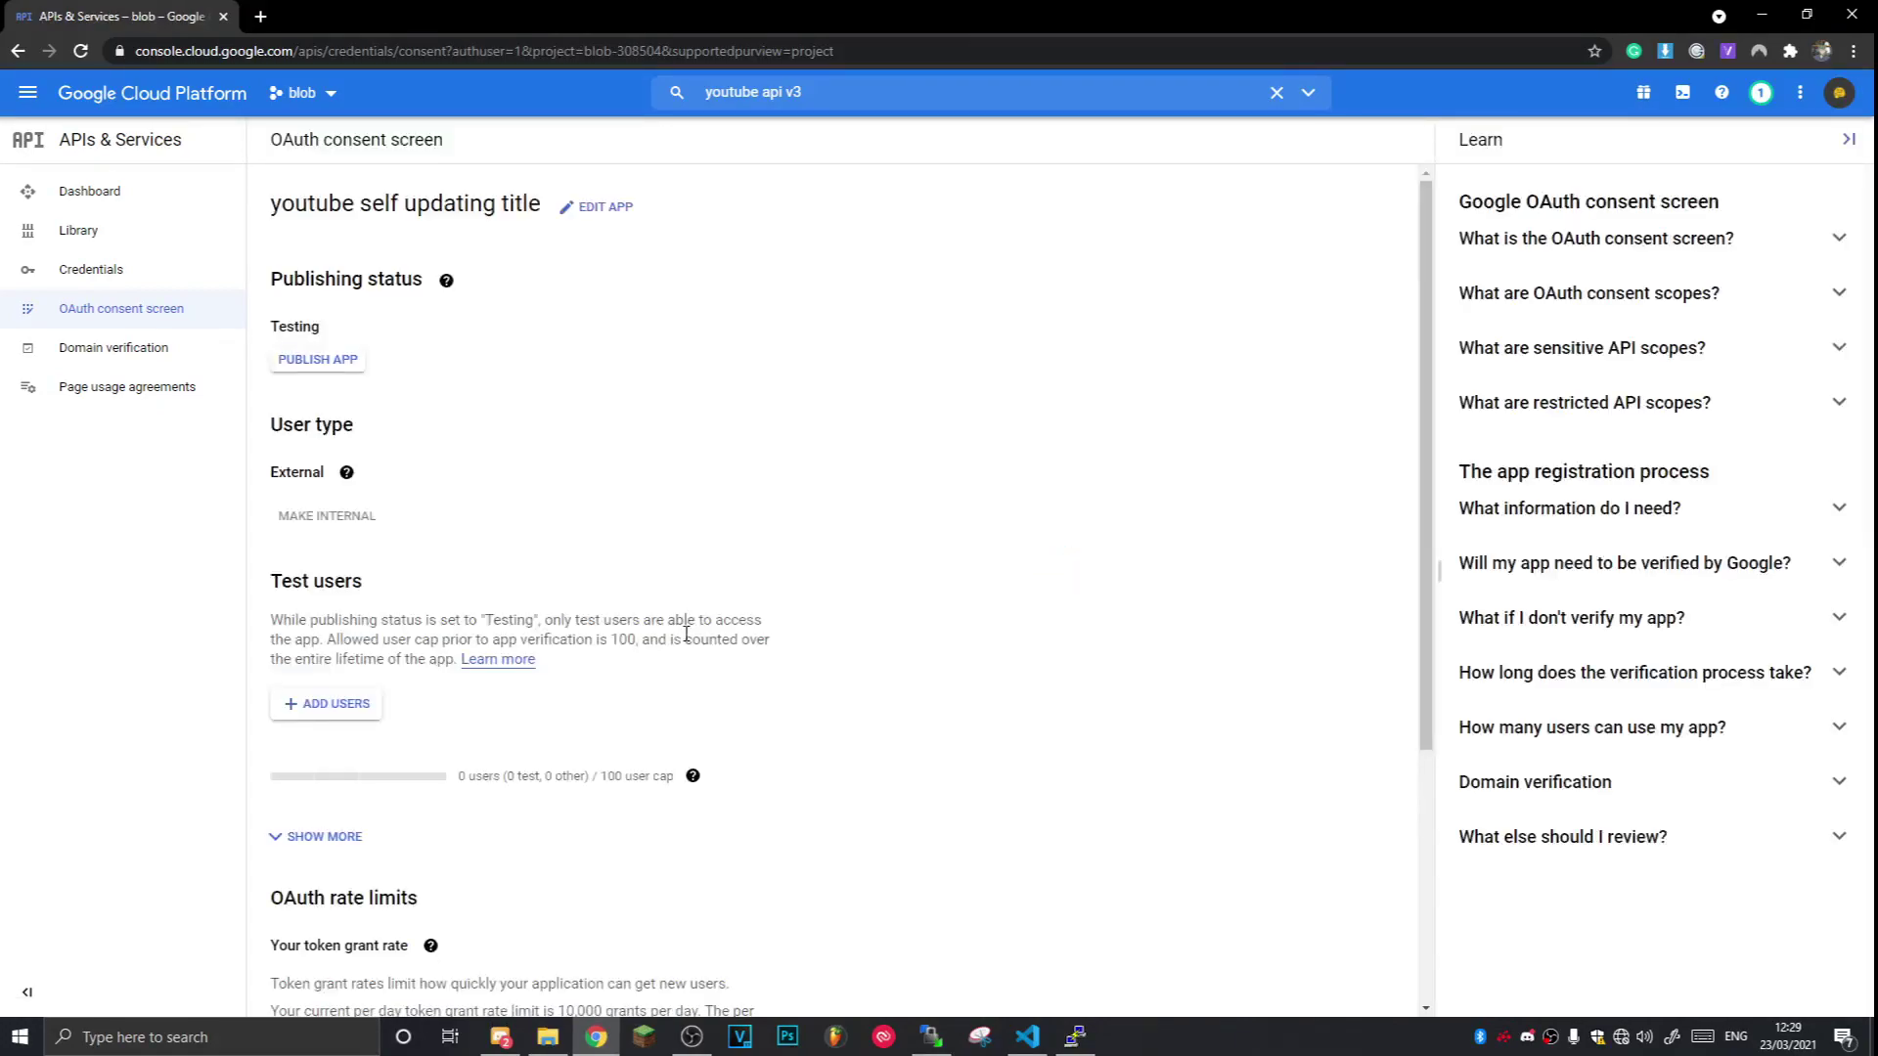
pyautogui.click(327, 361)
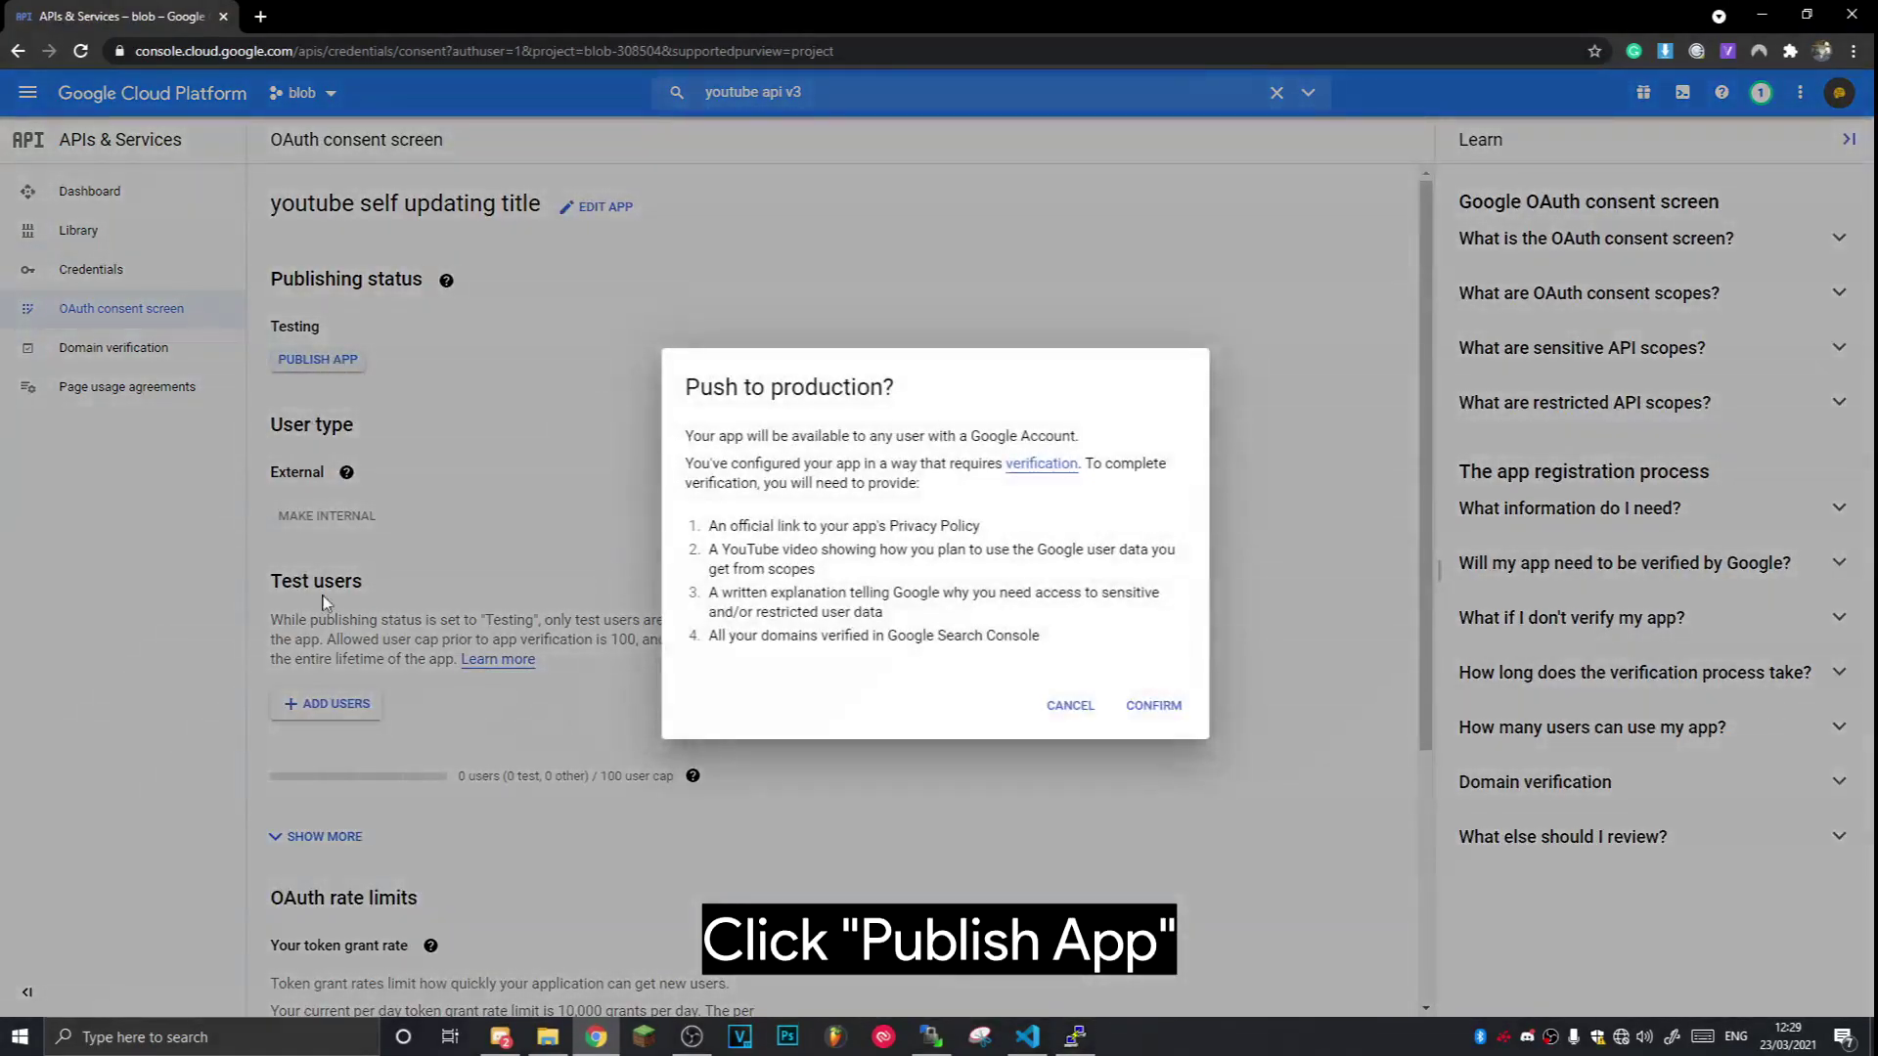
pyautogui.click(1161, 704)
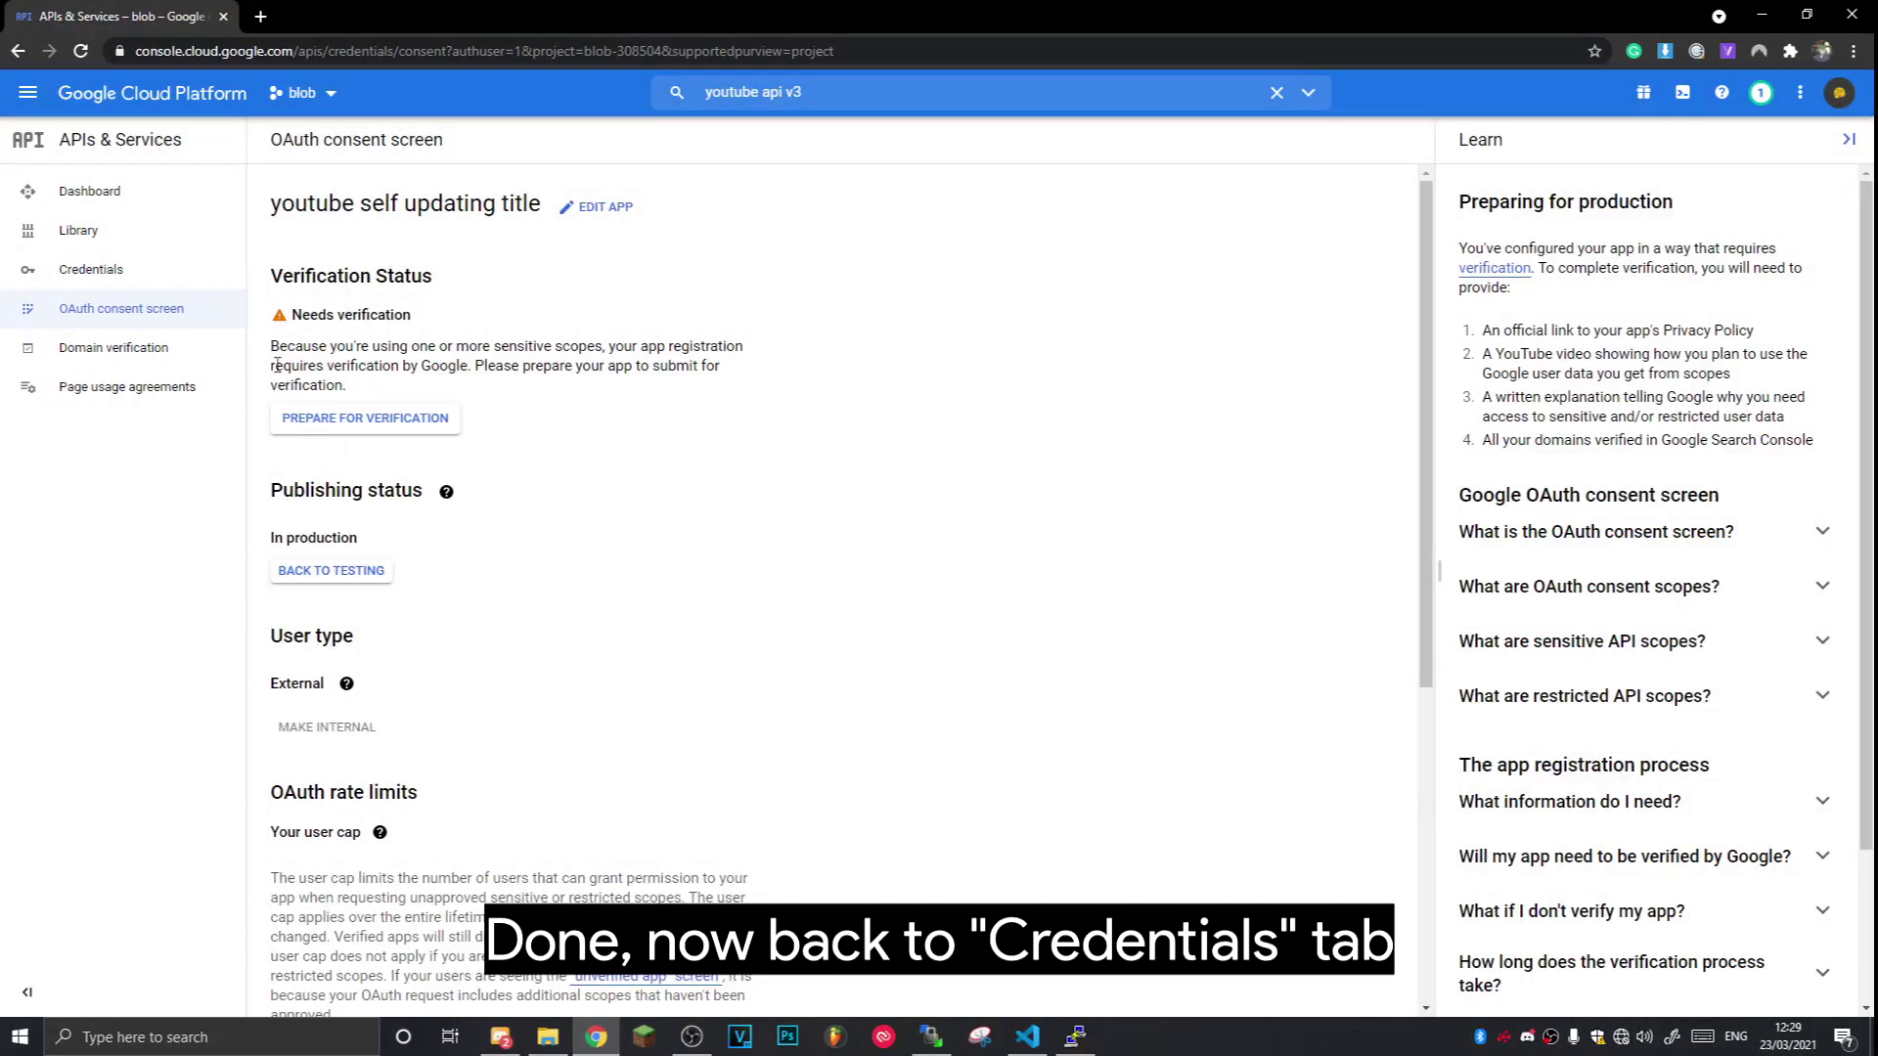
# Start a new OAuth client ID credential with application type Web application, keeping the name Web client 1
pyautogui.click(176, 268)
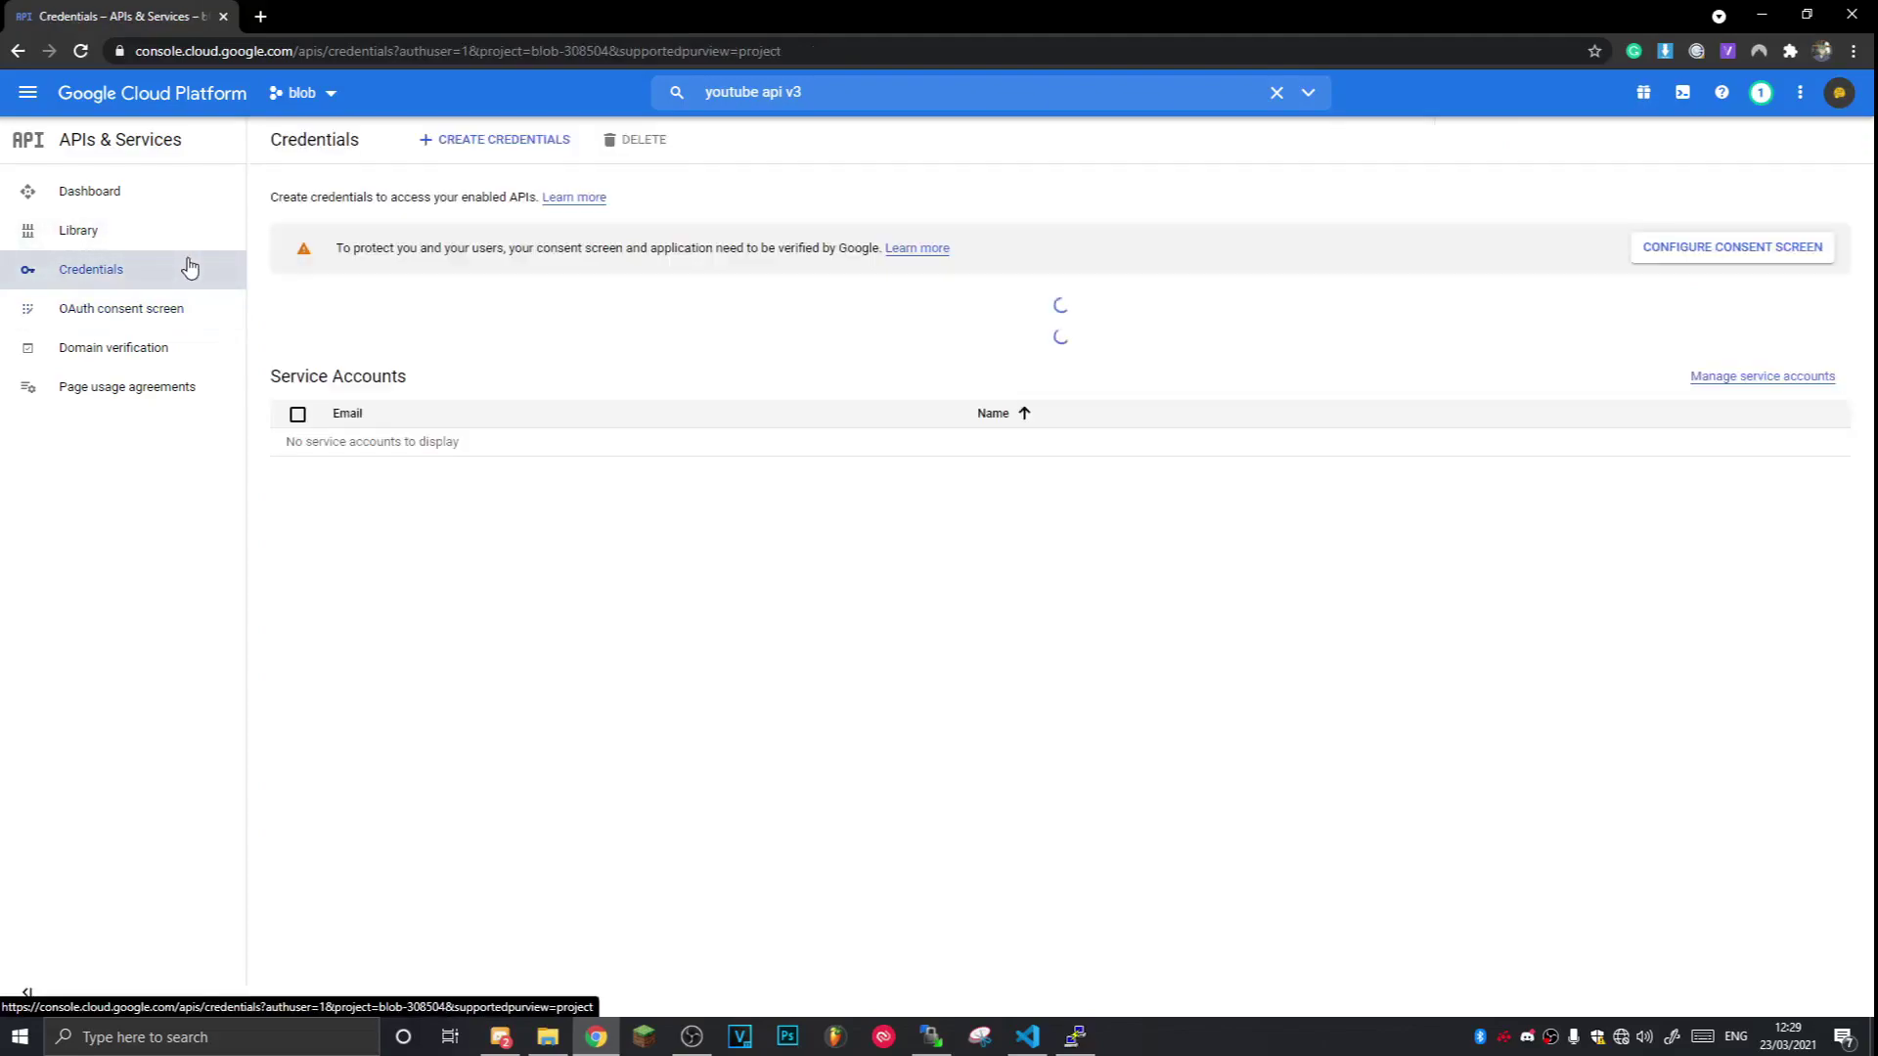
pyautogui.click(515, 138)
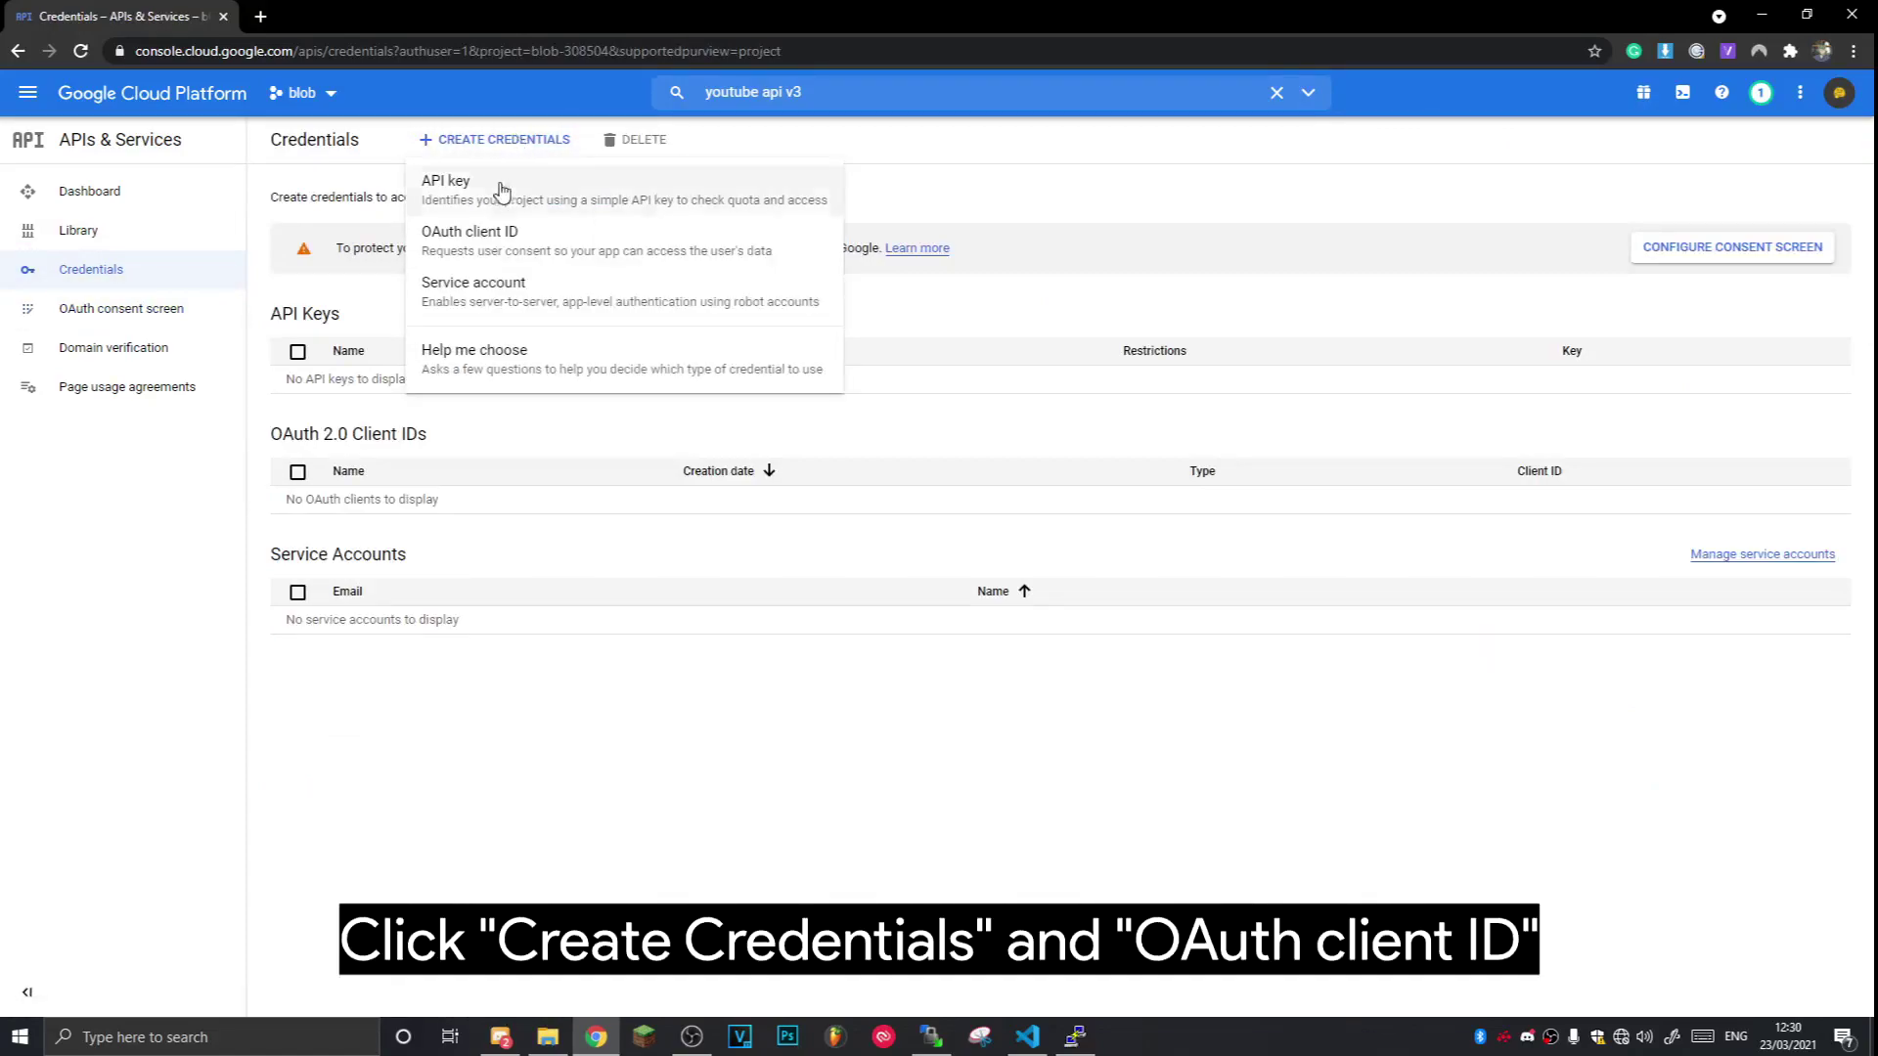
pyautogui.click(507, 263)
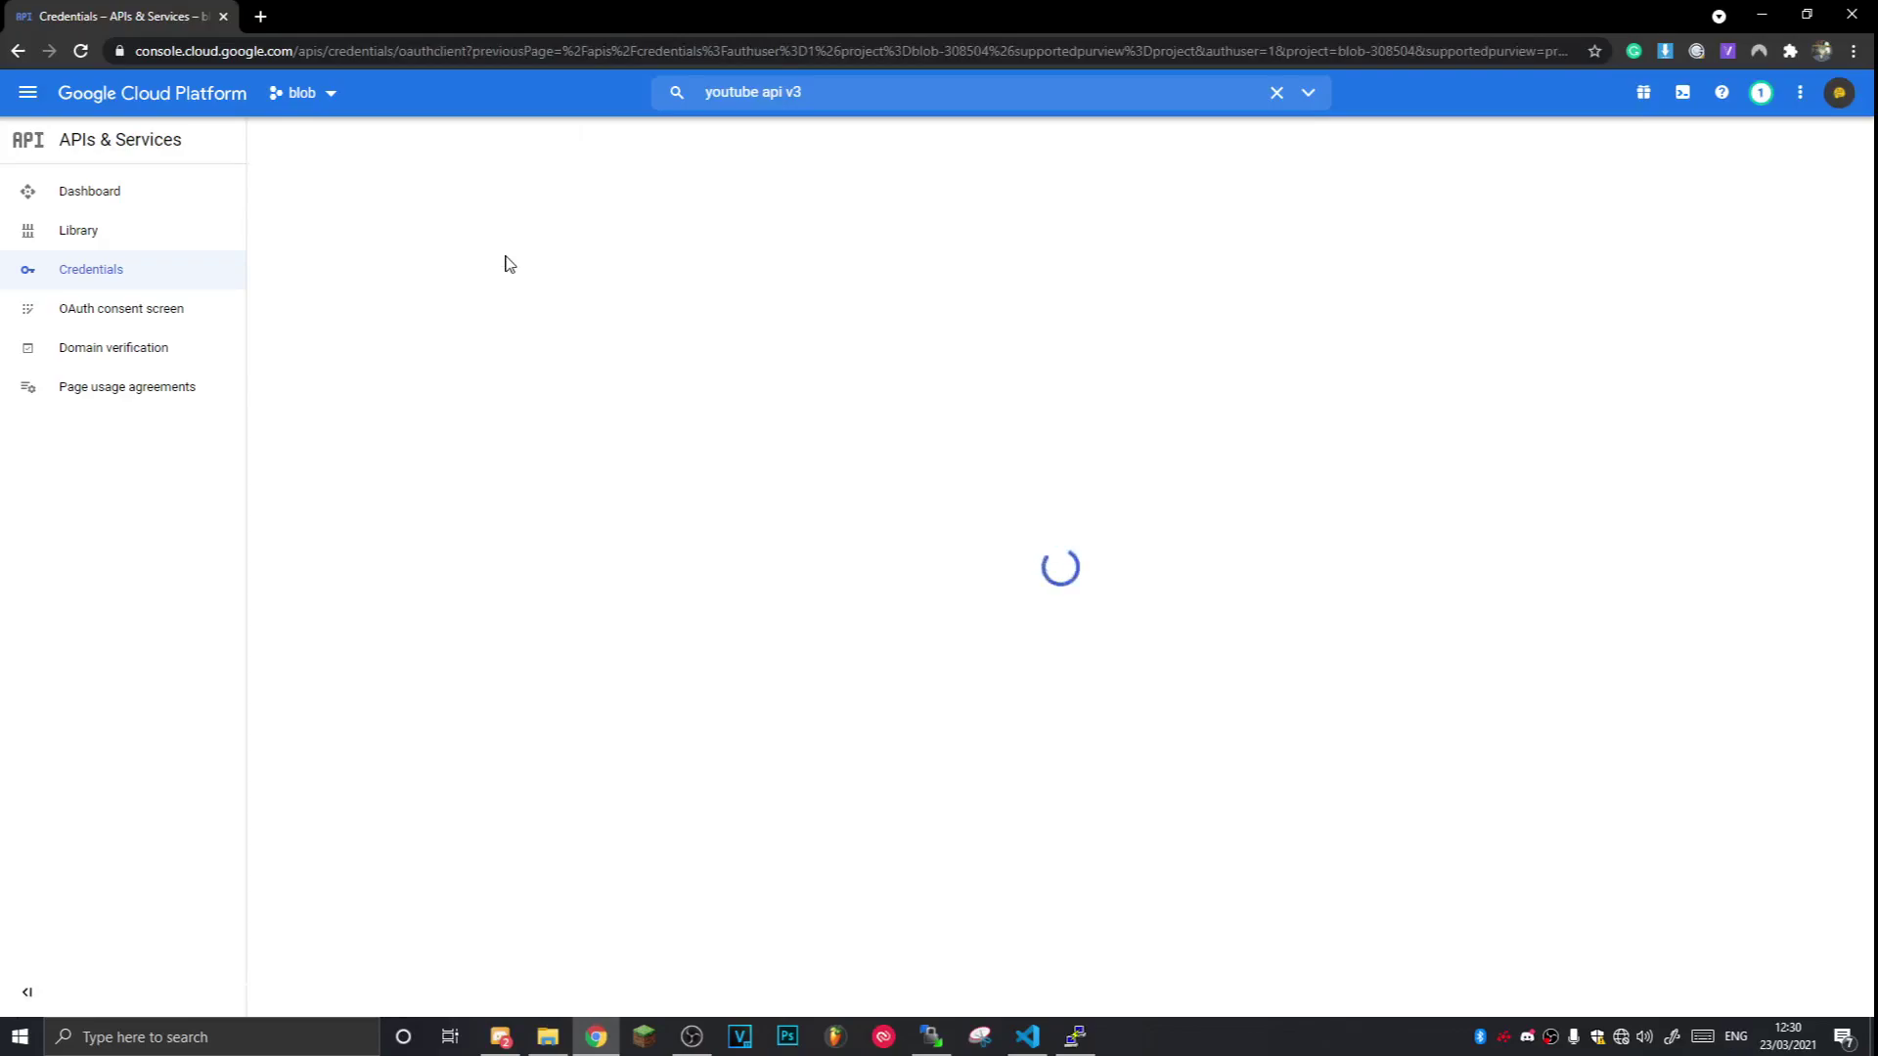
pyautogui.click(489, 287)
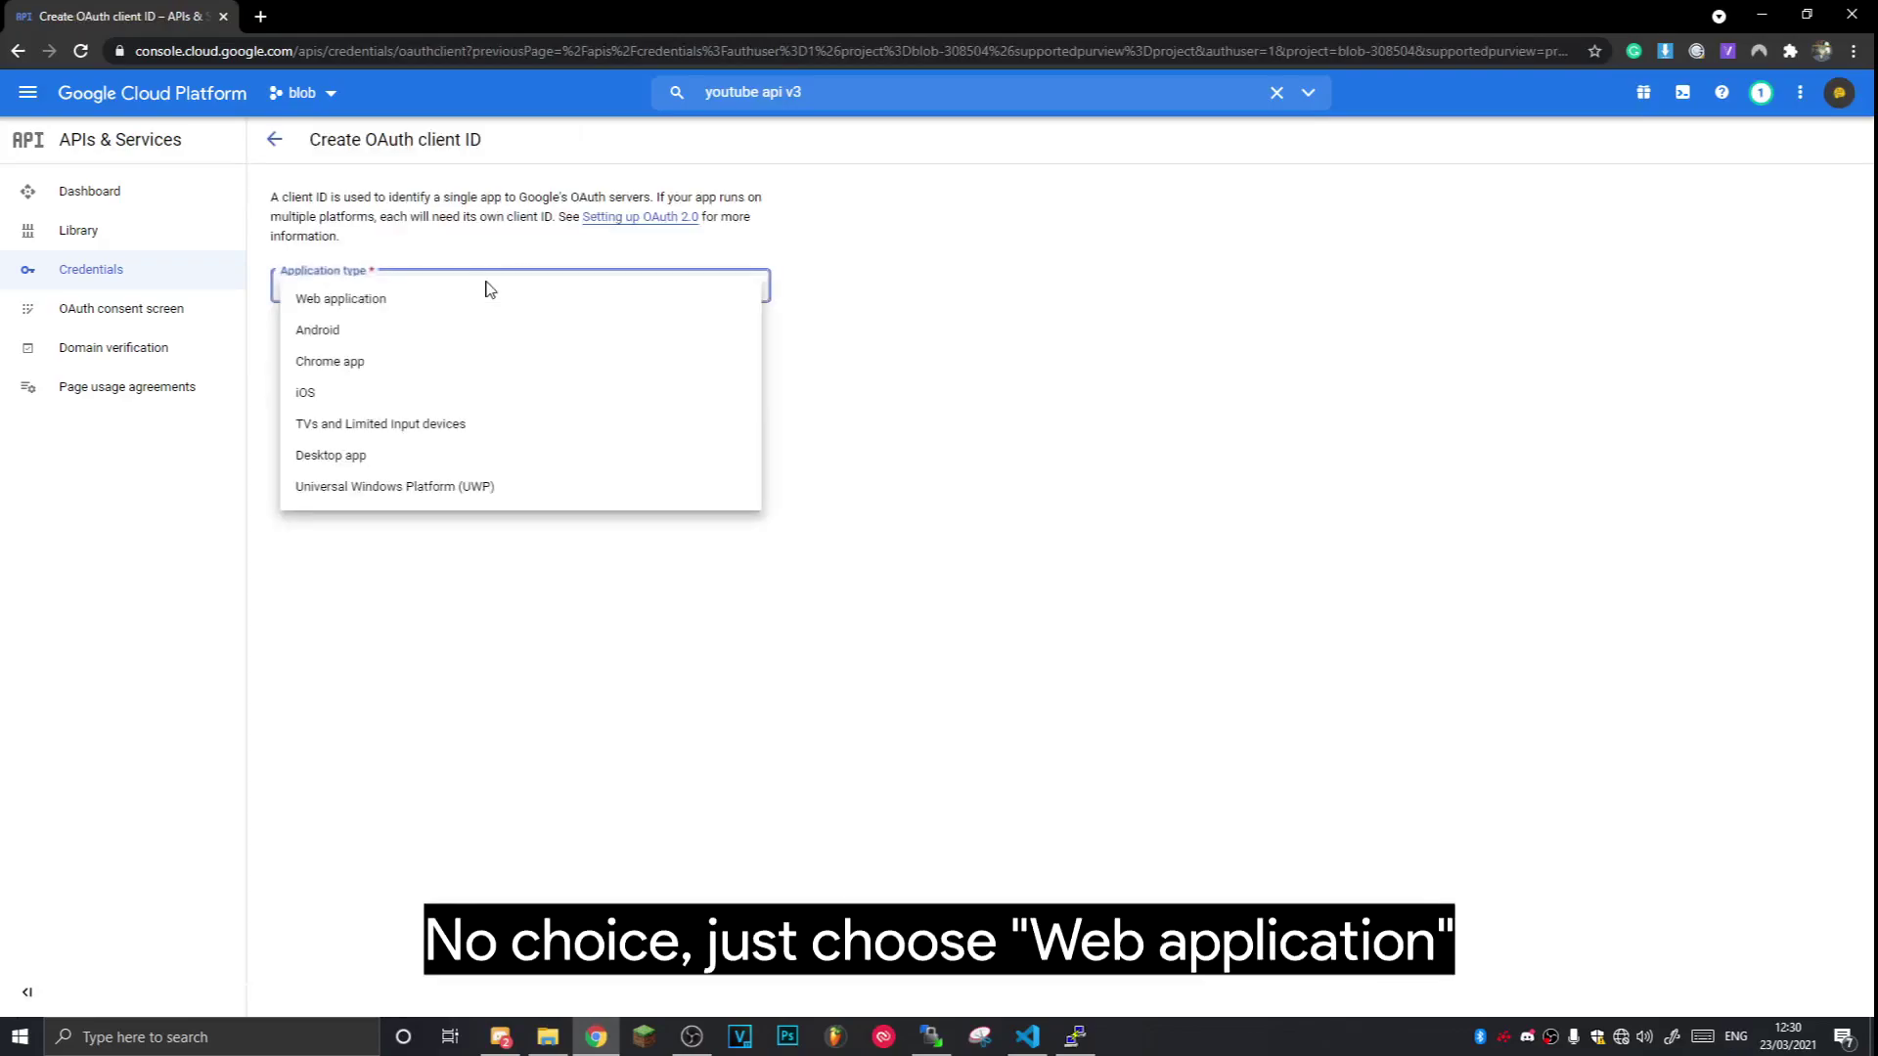
pyautogui.click(420, 302)
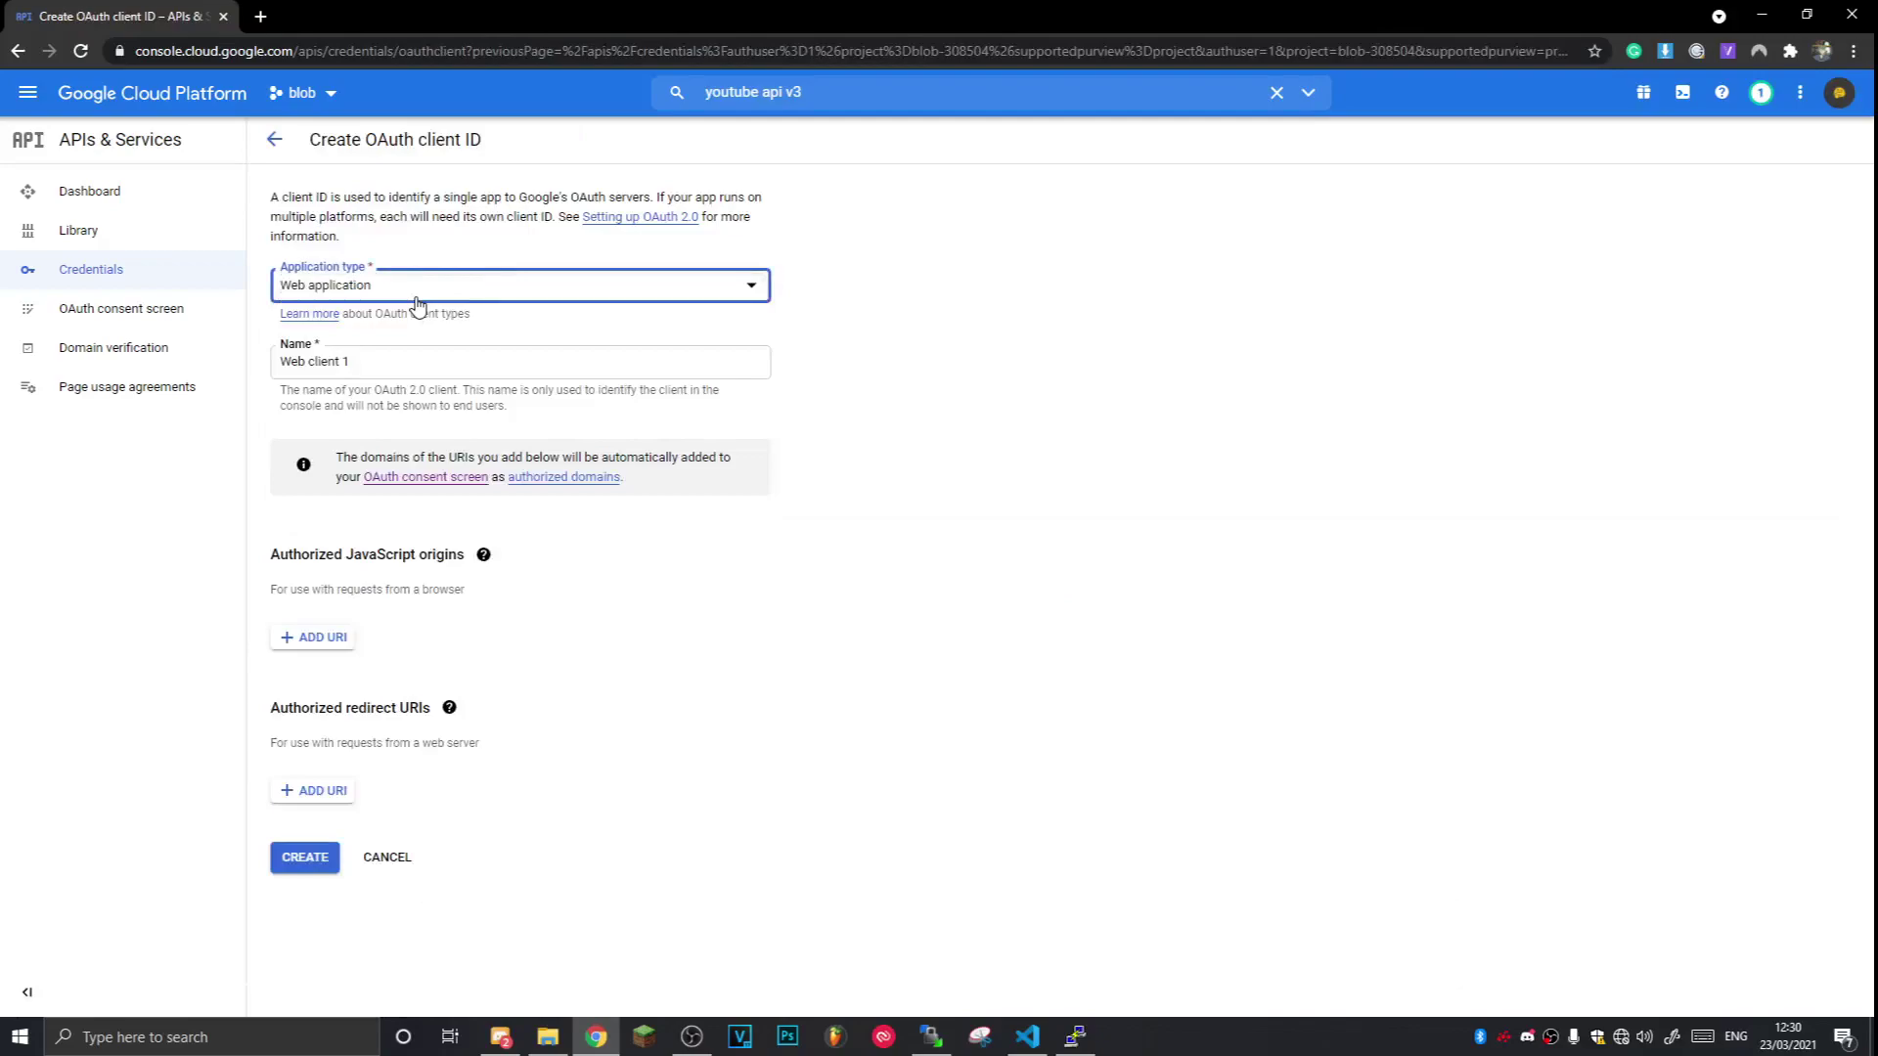
pyautogui.click(397, 364)
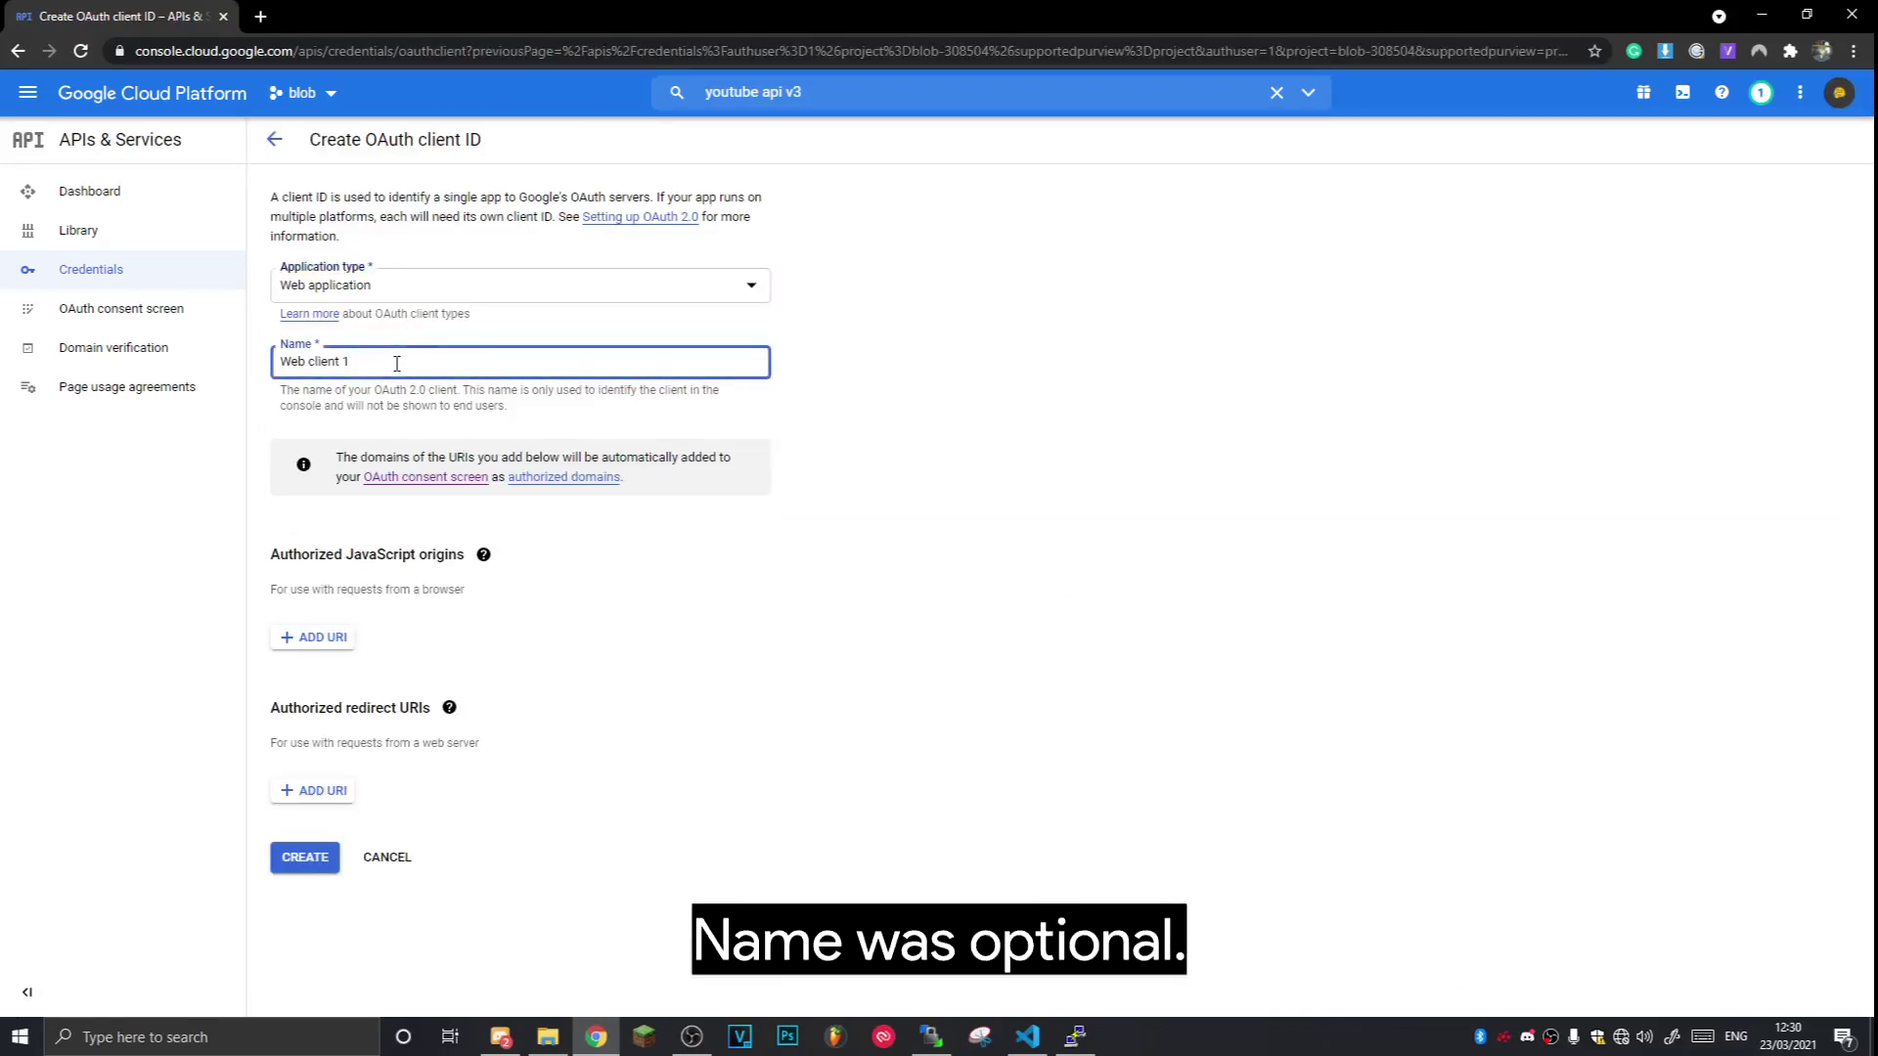
pyautogui.click(320, 797)
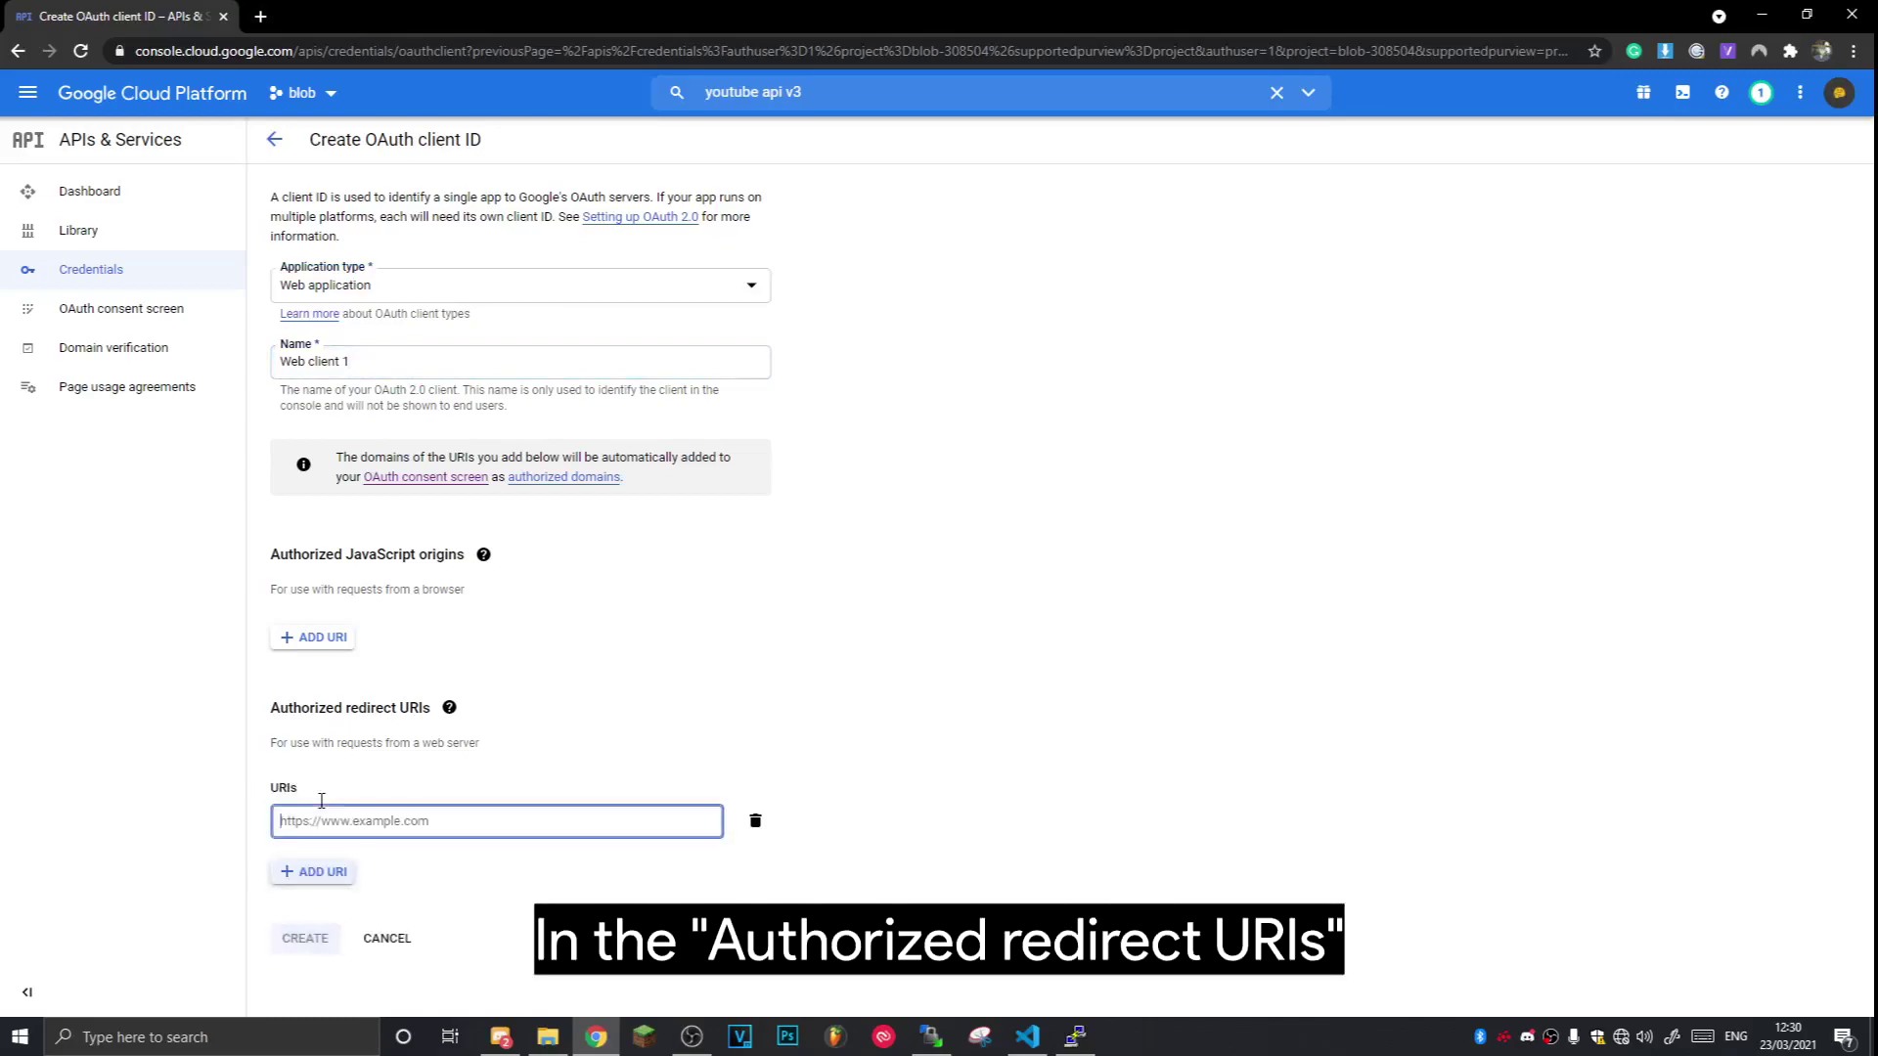
pyautogui.write('https://developers.g')
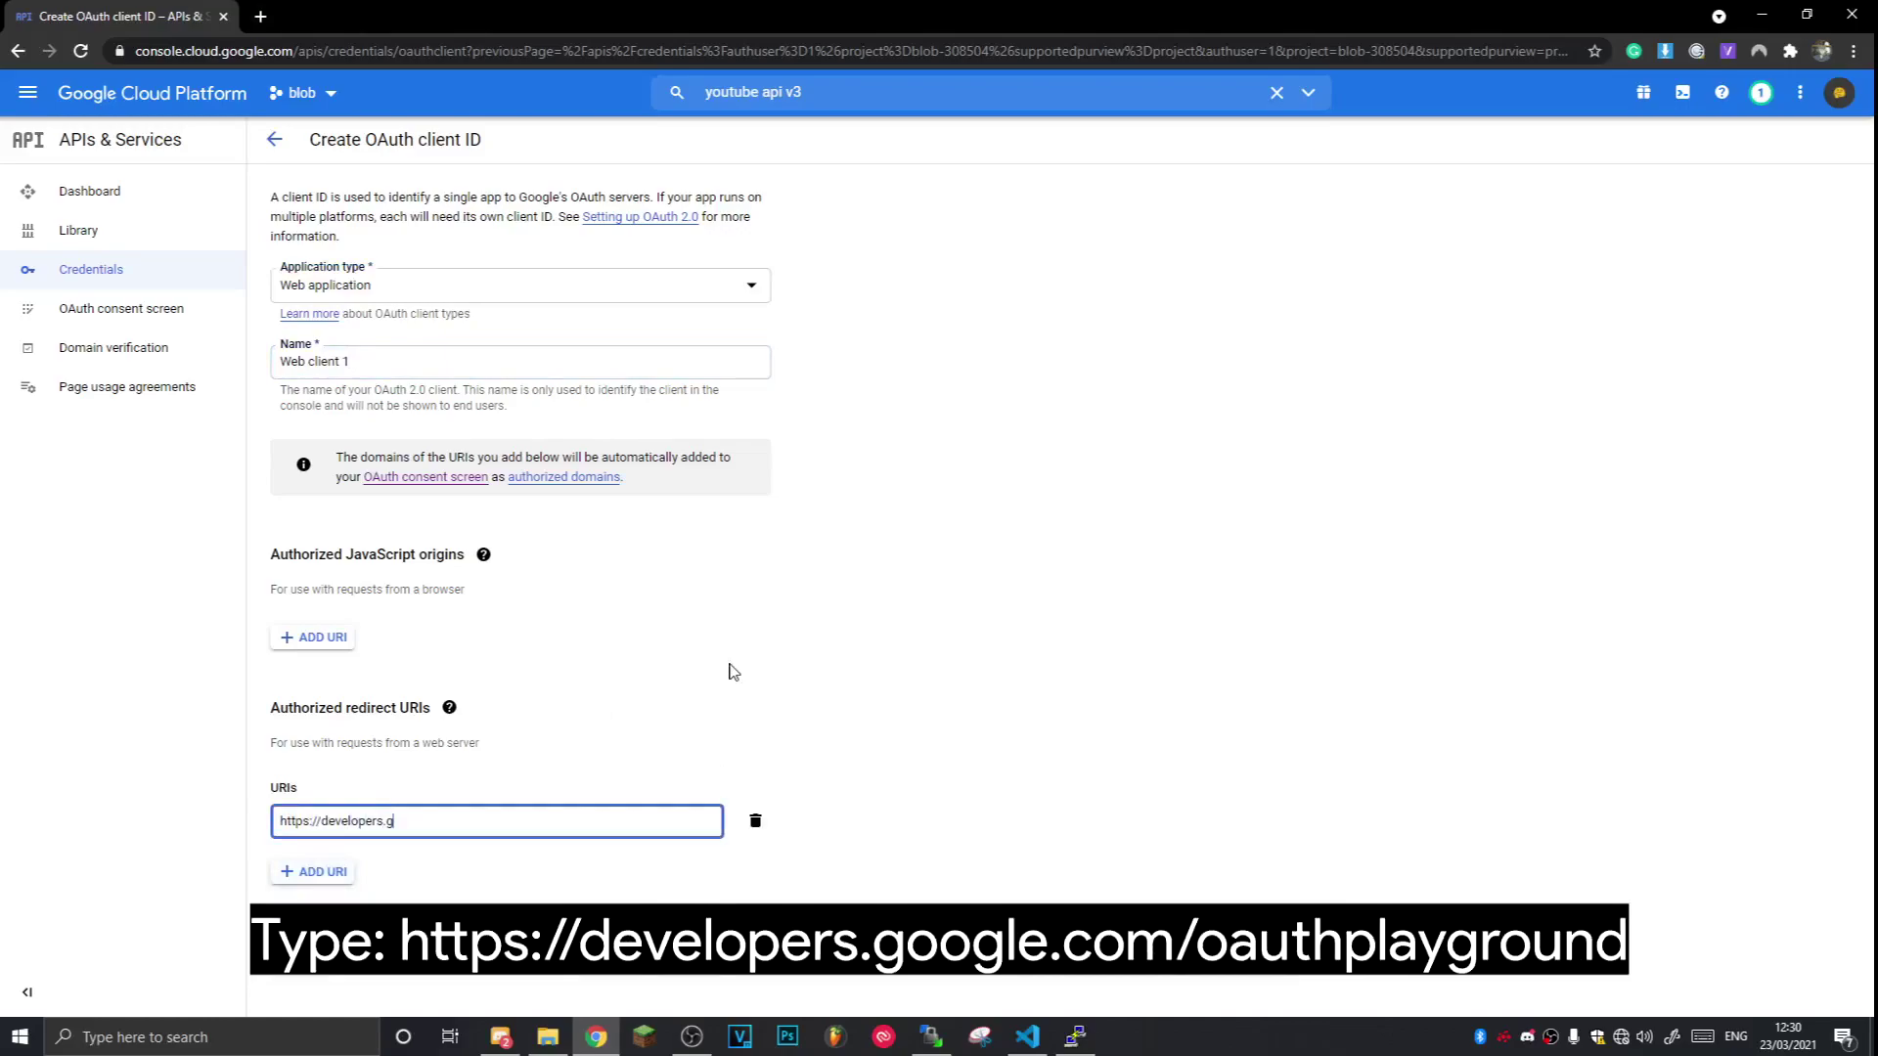
pyautogui.write('oogle.com/oauthplayground')
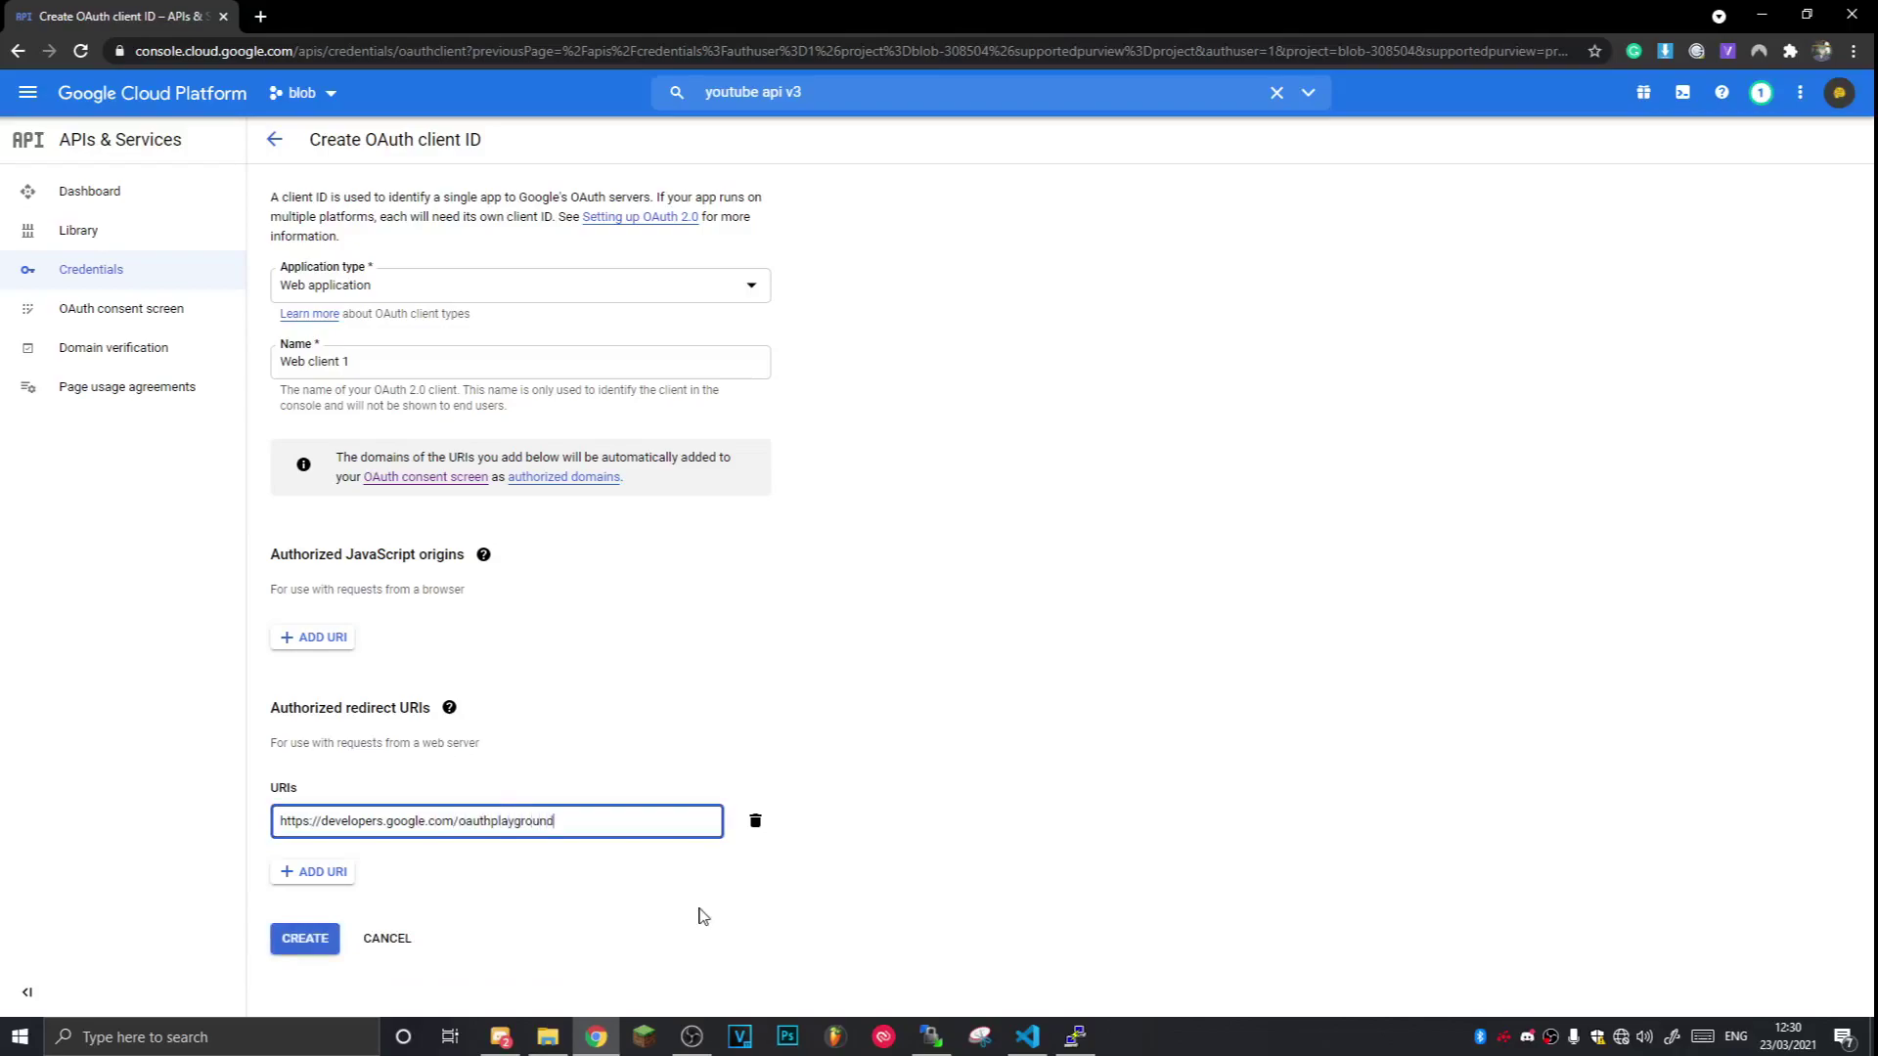
pyautogui.click(699, 917)
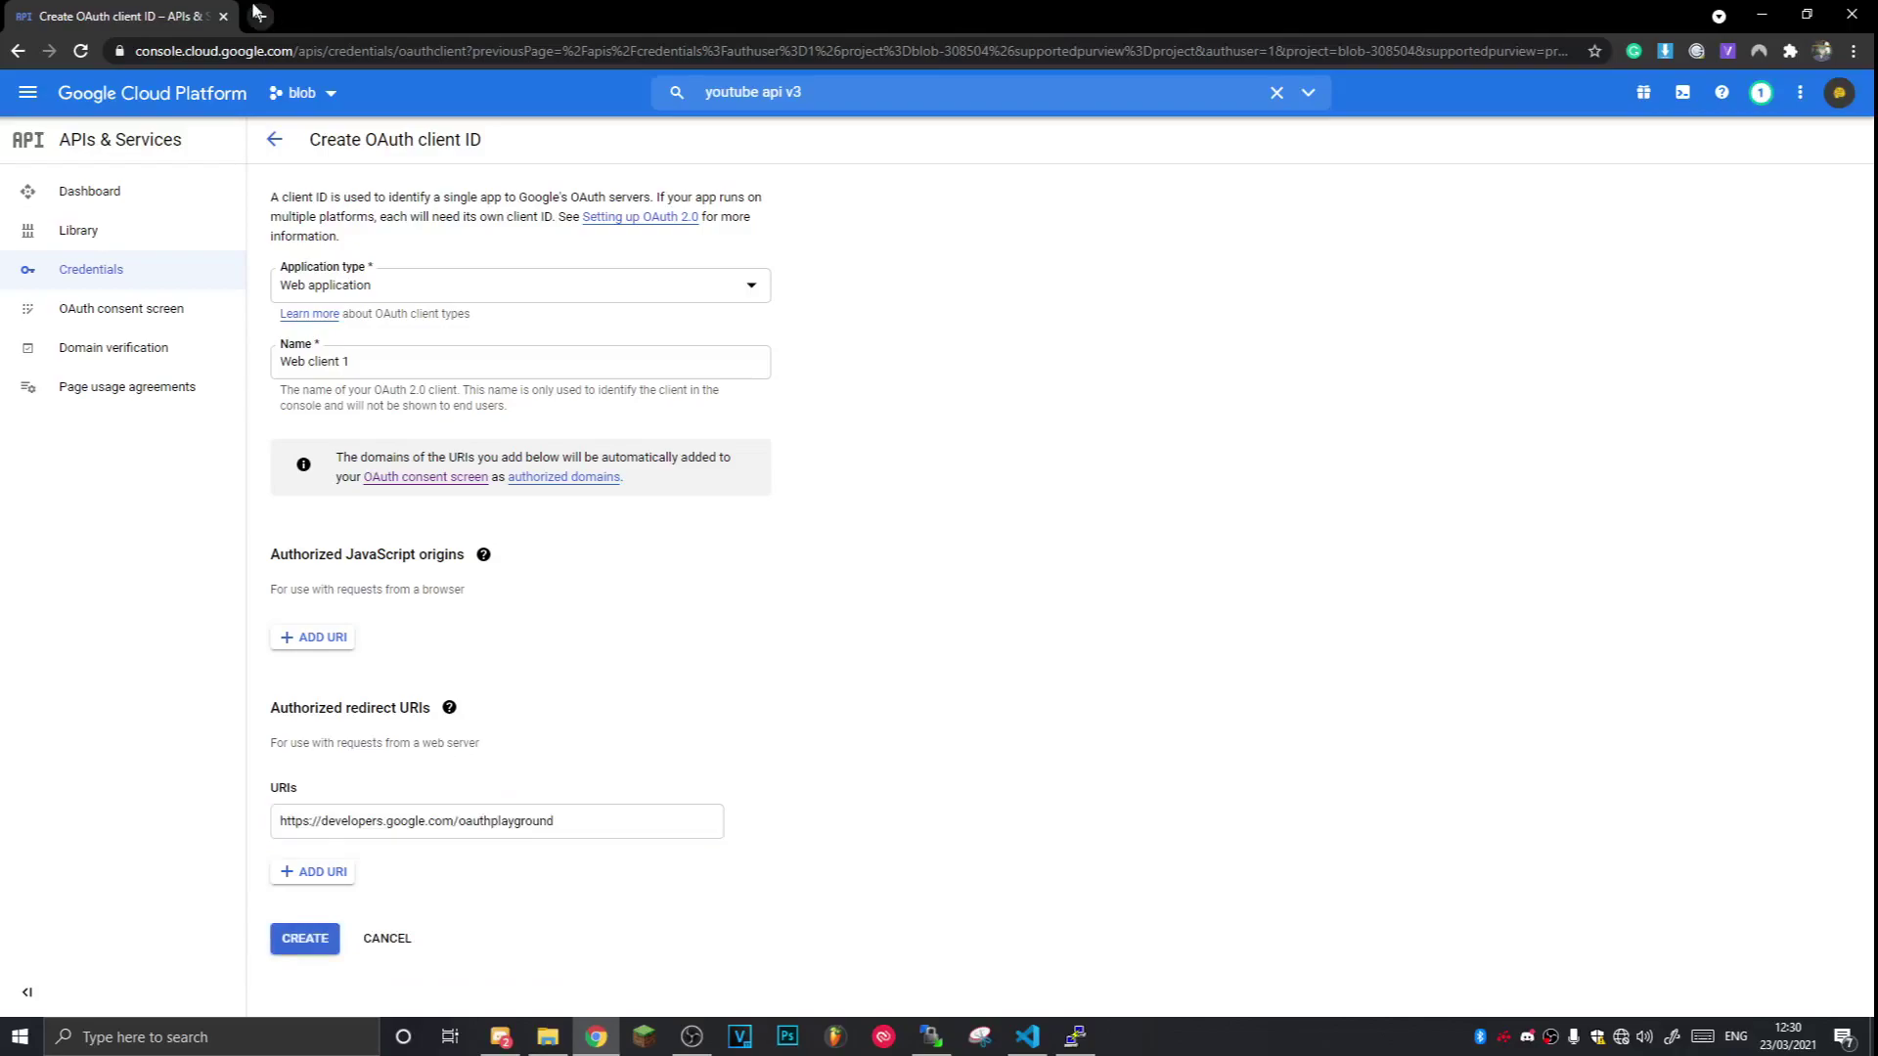
pyautogui.click(312, 949)
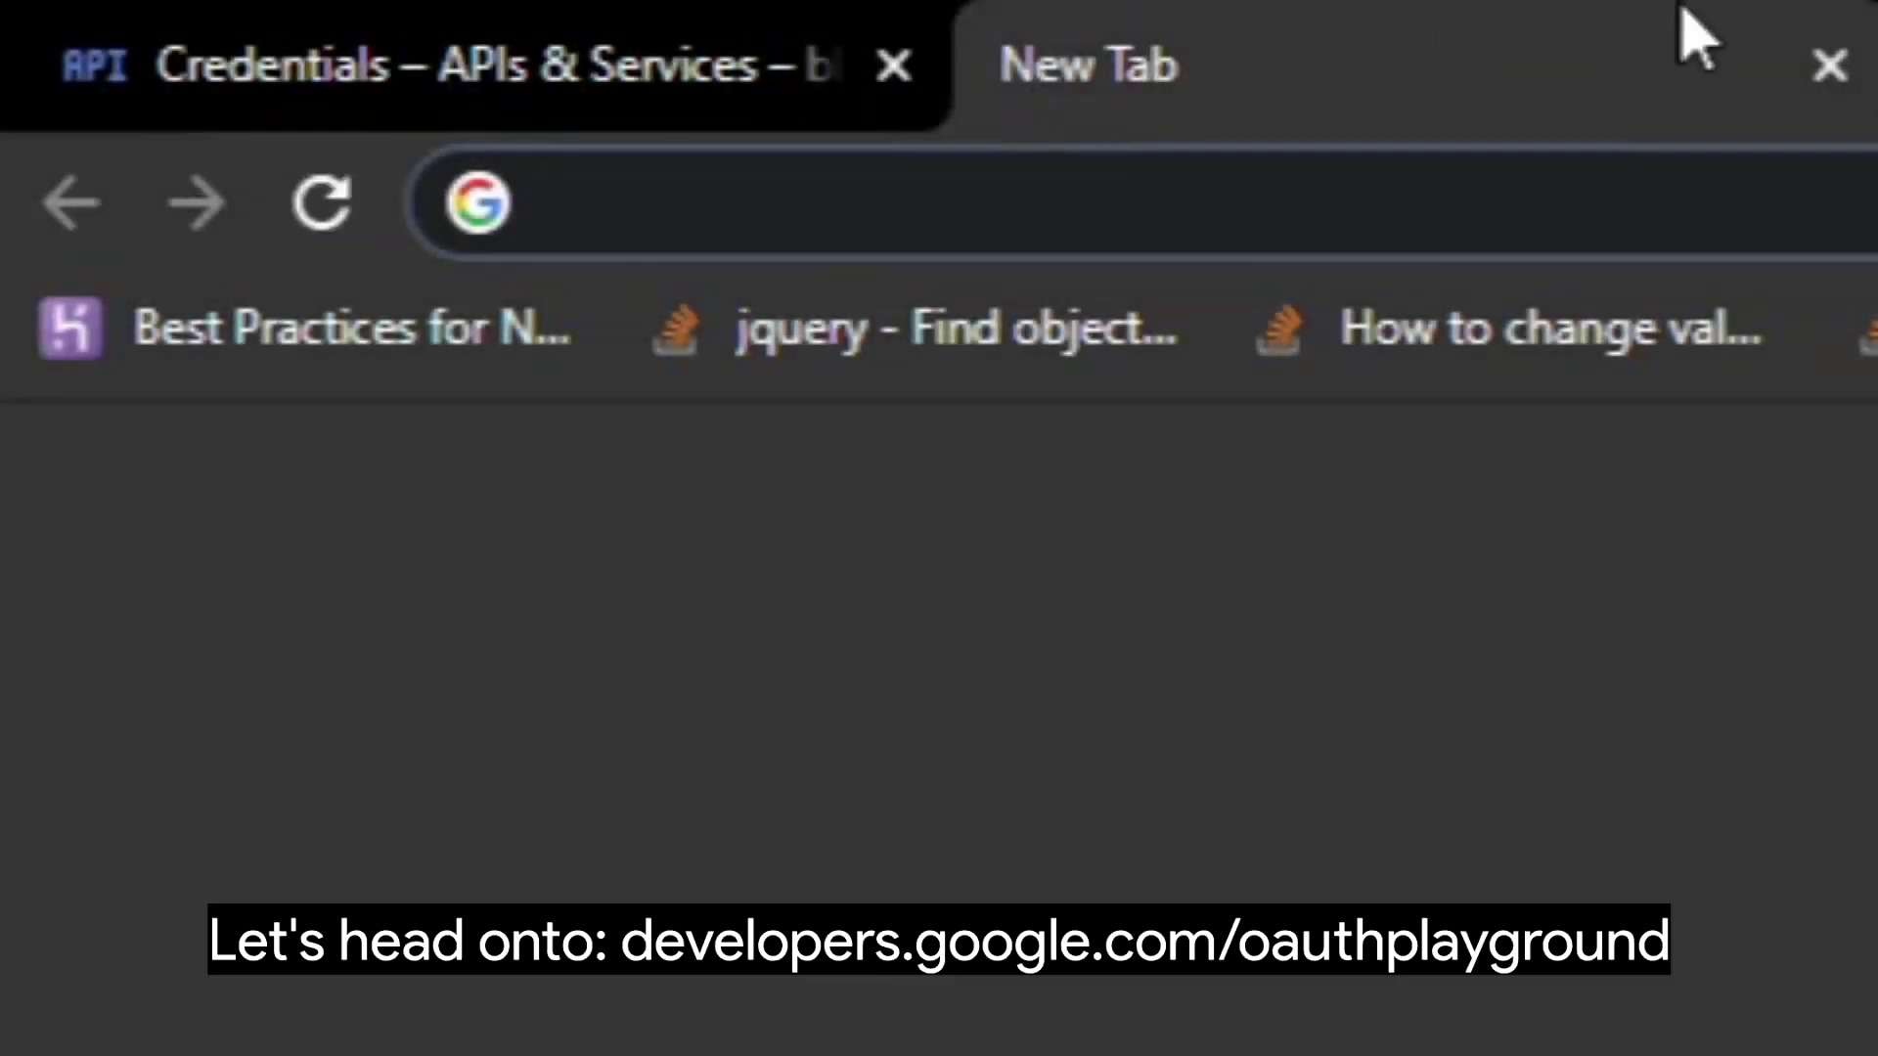
pyautogui.write('https://developers.google.com/oauthplayground')
pyautogui.press('Return')
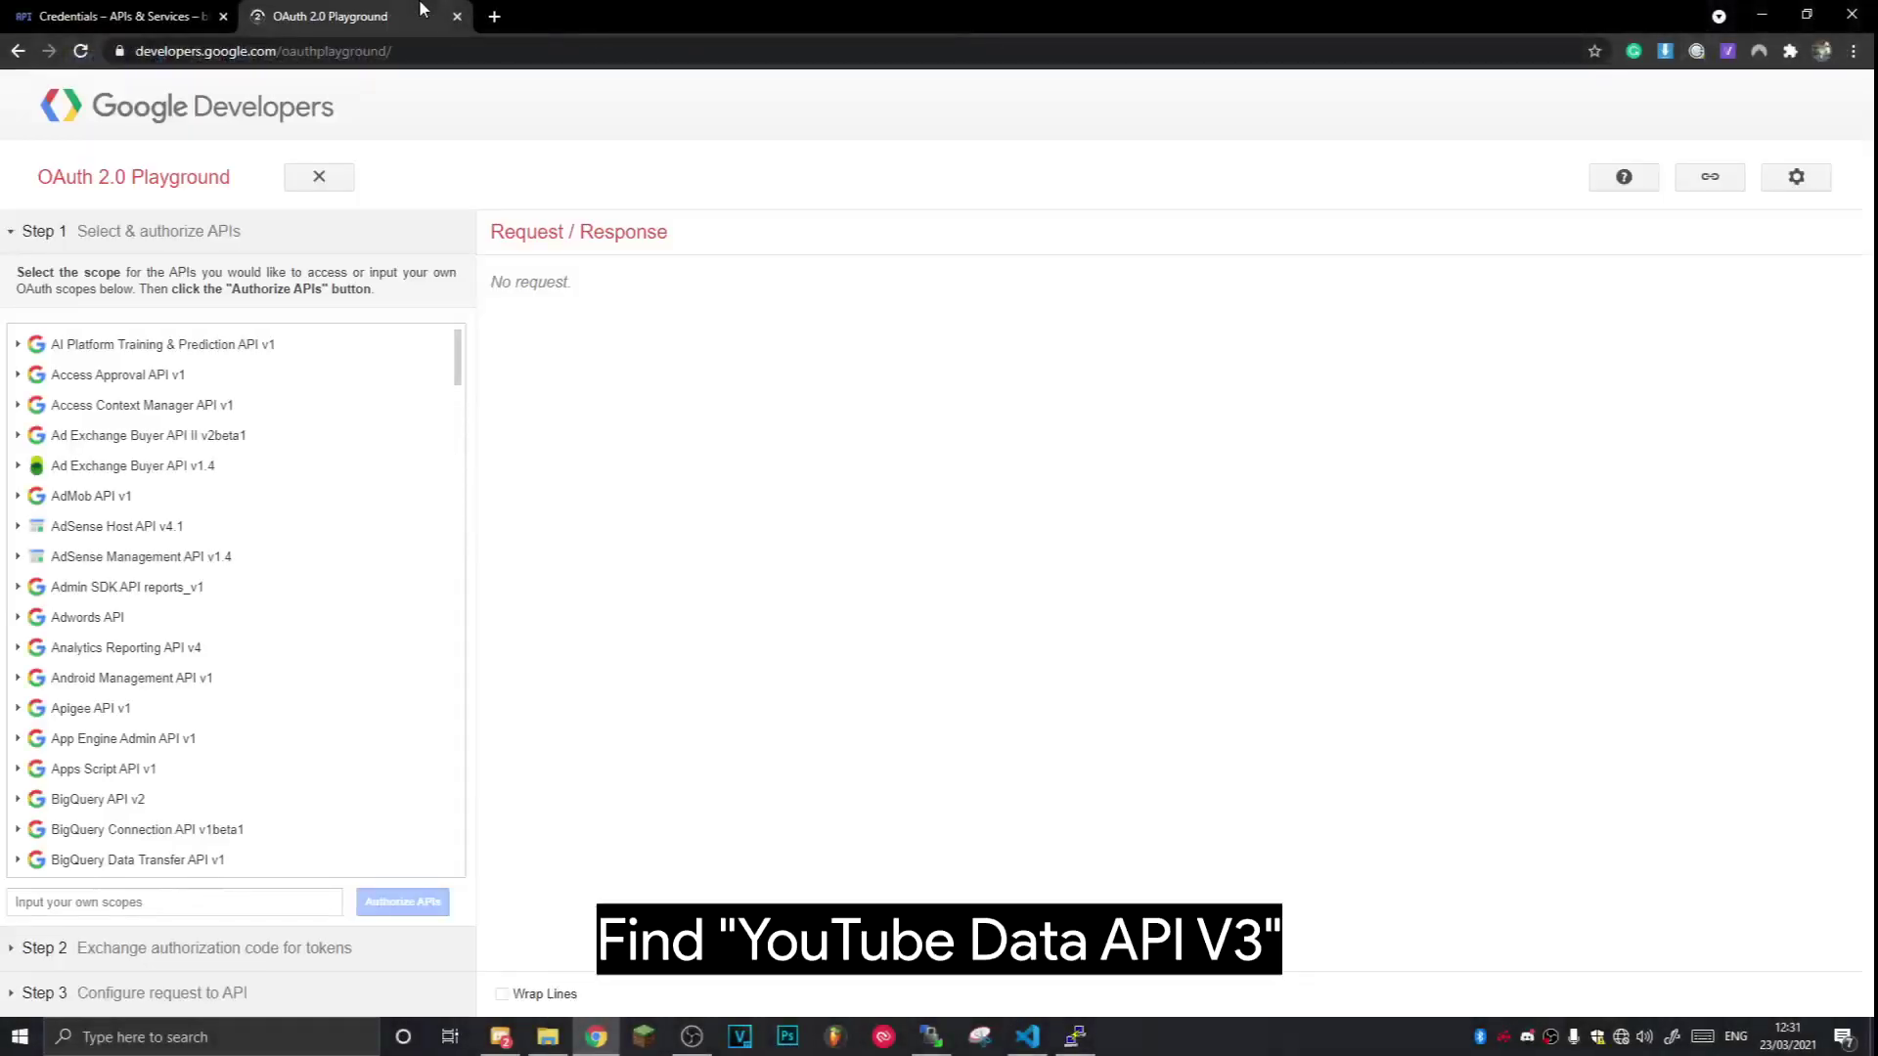
pyautogui.moveTo(453, 359); pyautogui.dragTo(453, 863)
pyautogui.click(121, 832)
pyautogui.scroll(-1, 254, 787)
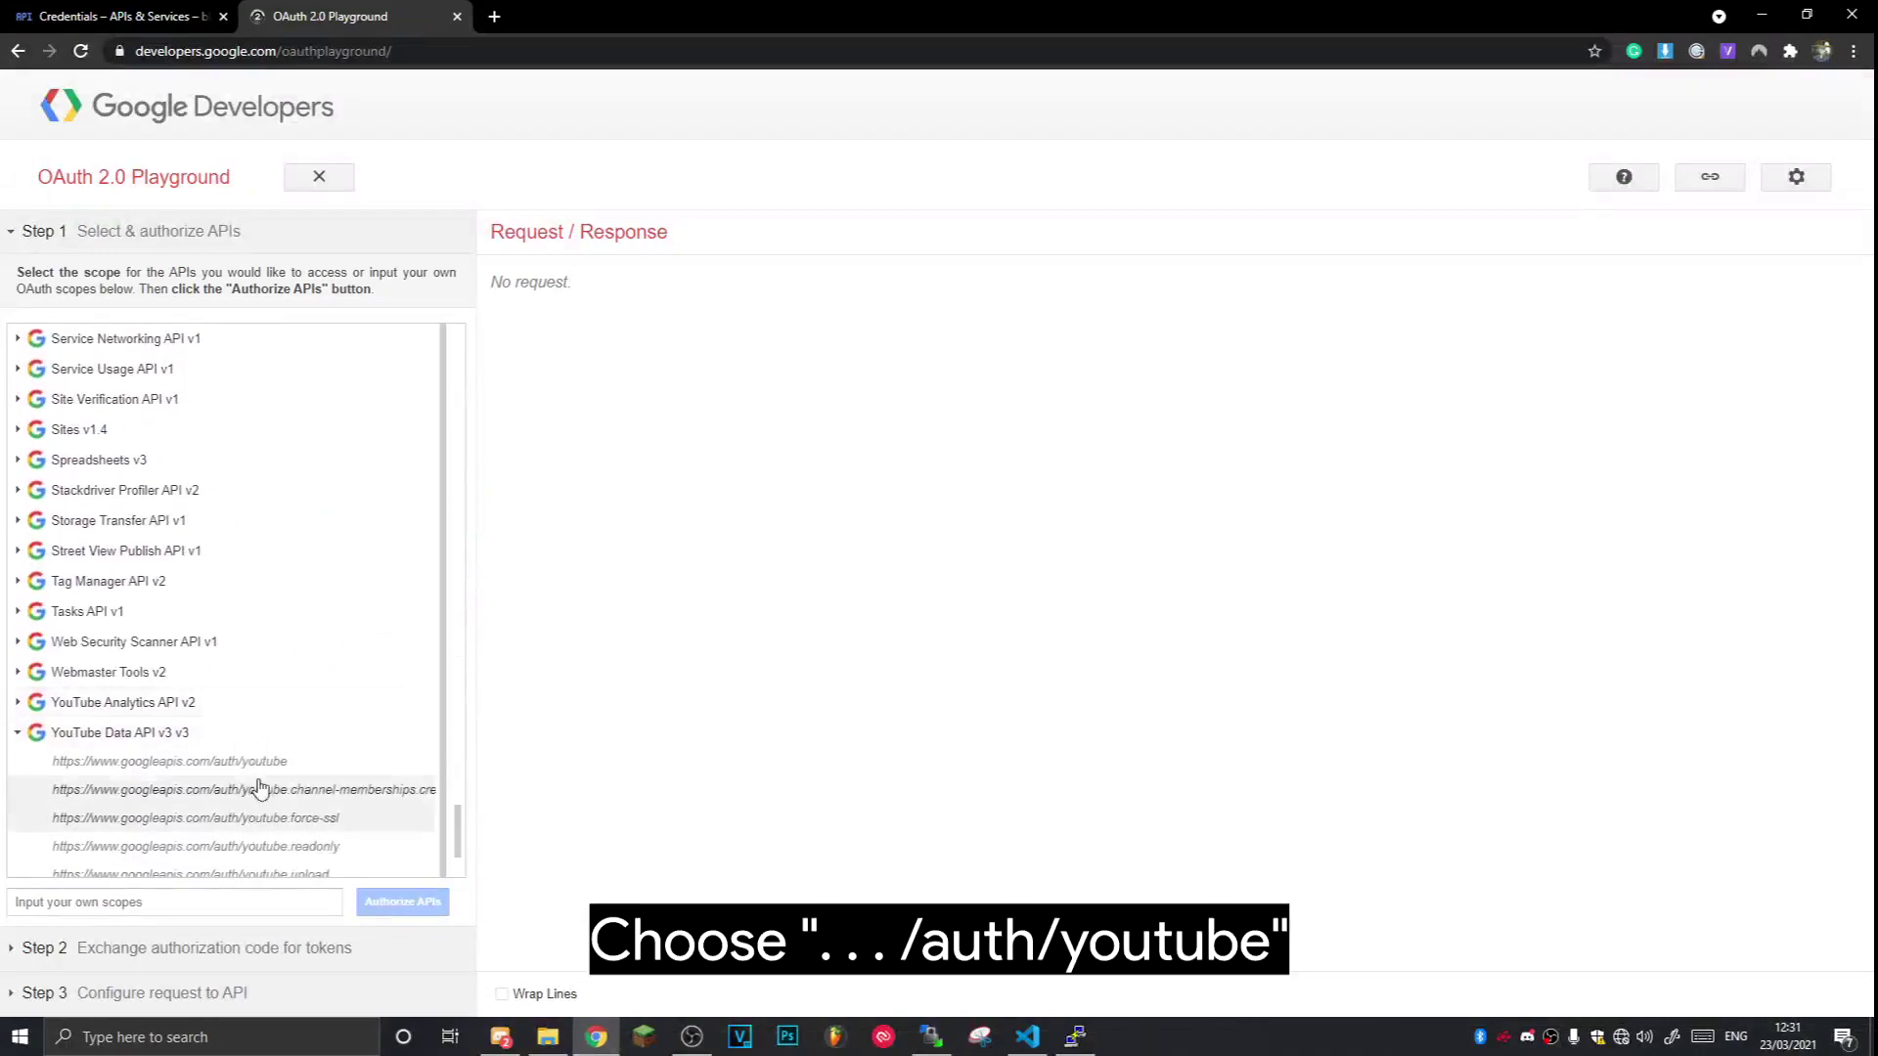
pyautogui.click(267, 762)
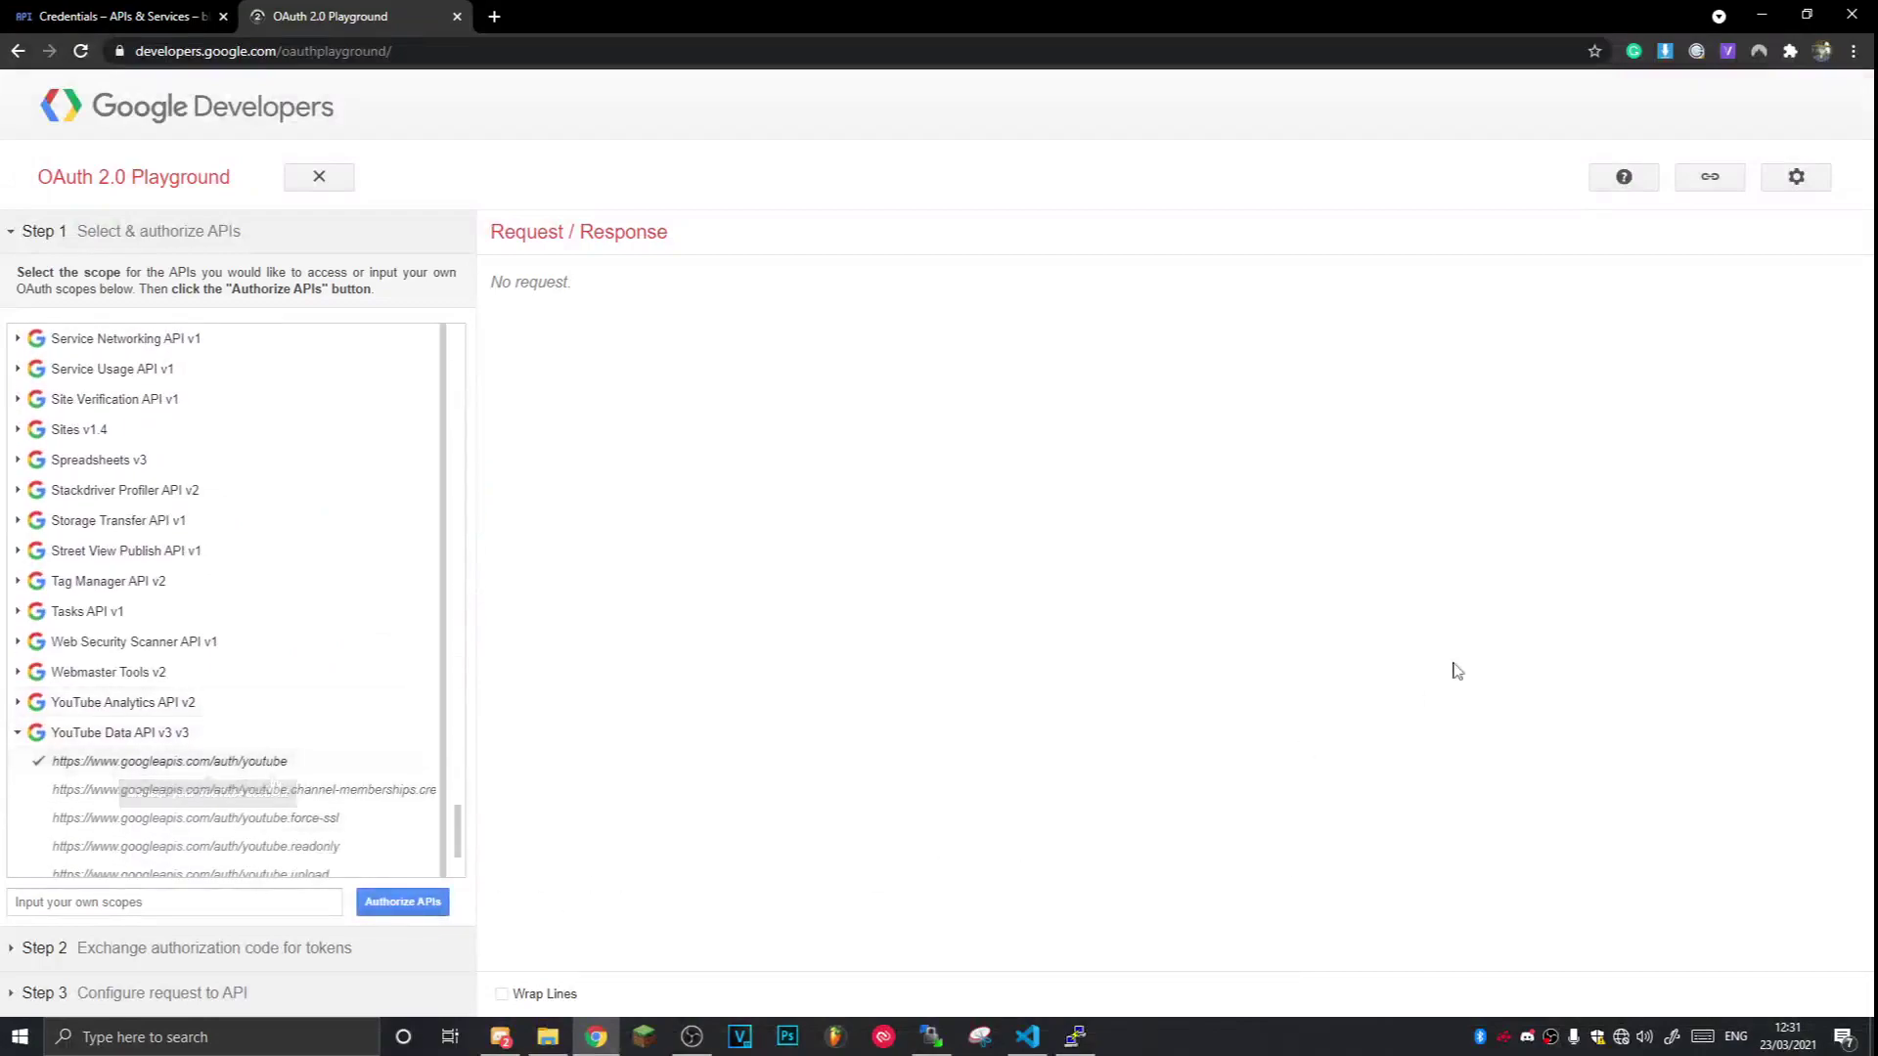
# Enable the use of your own OAuth credentials in the OAuth 2.0 configuration and paste the client ID from the Cloud console
pyautogui.click(1800, 187)
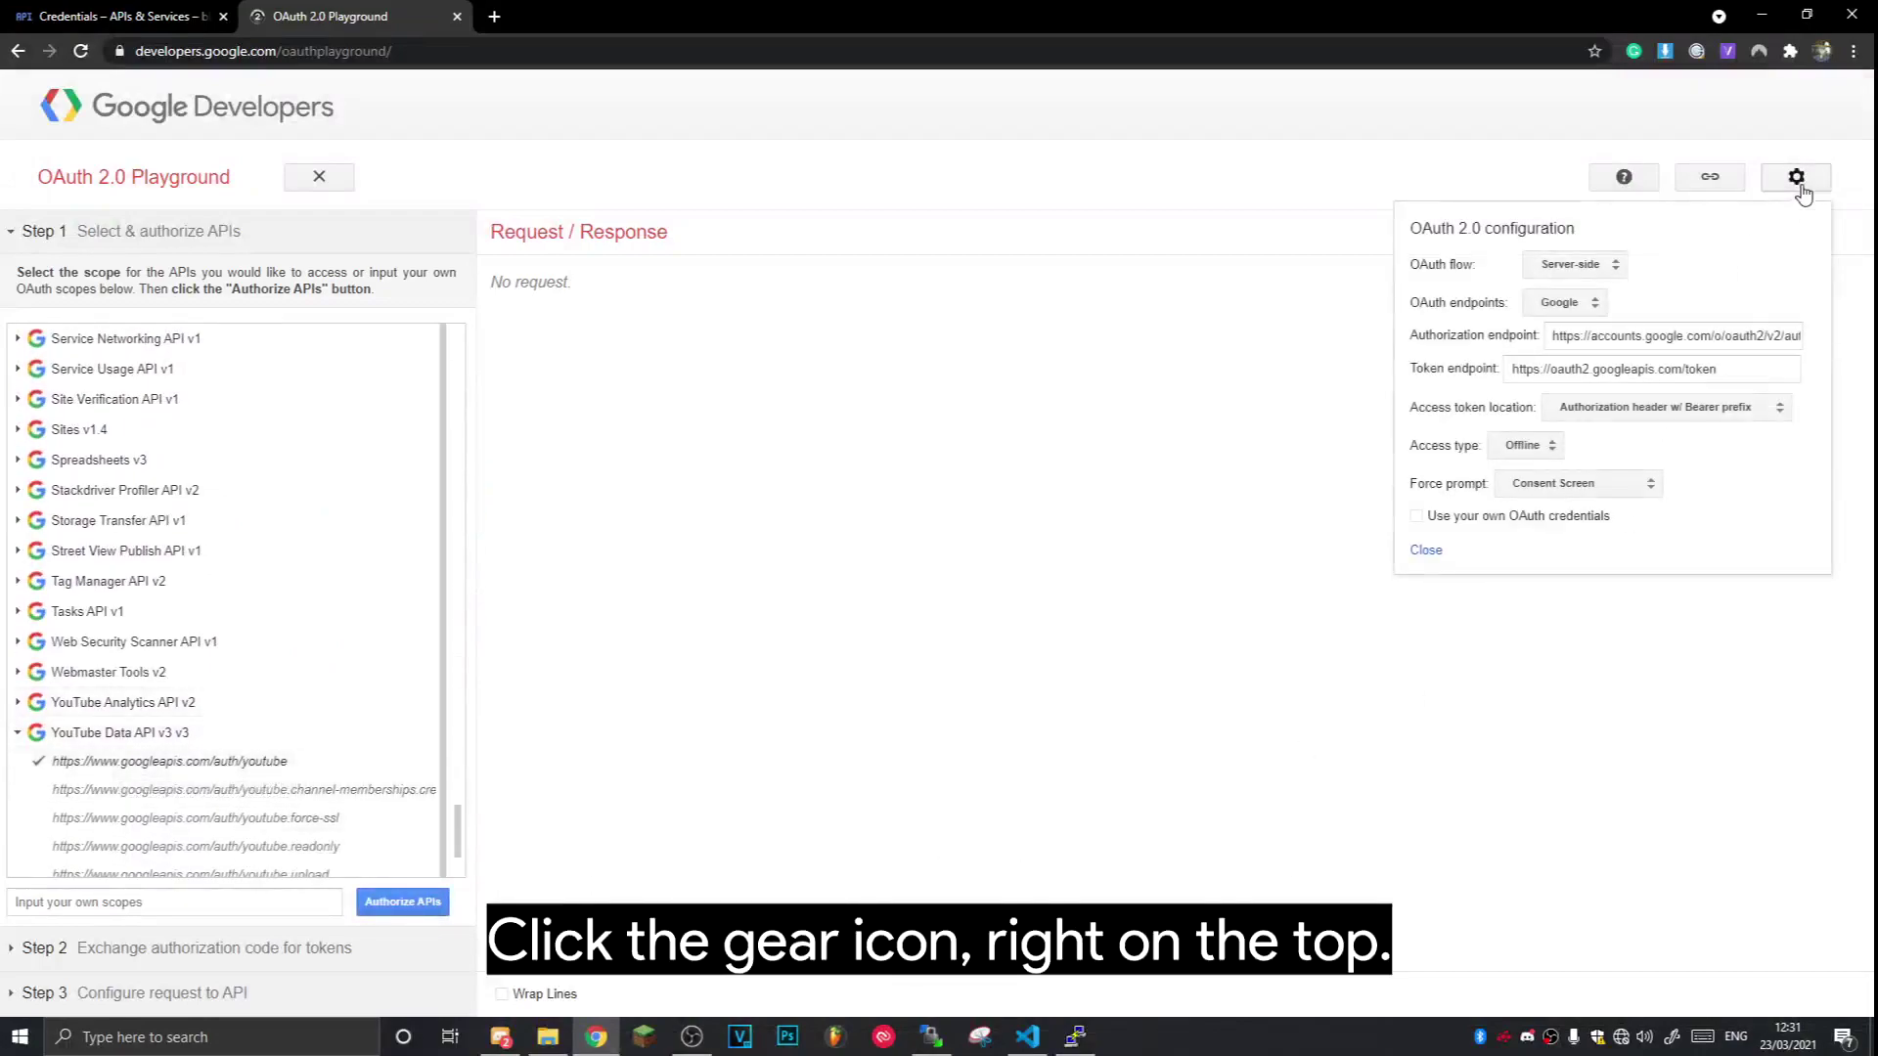
pyautogui.click(1511, 525)
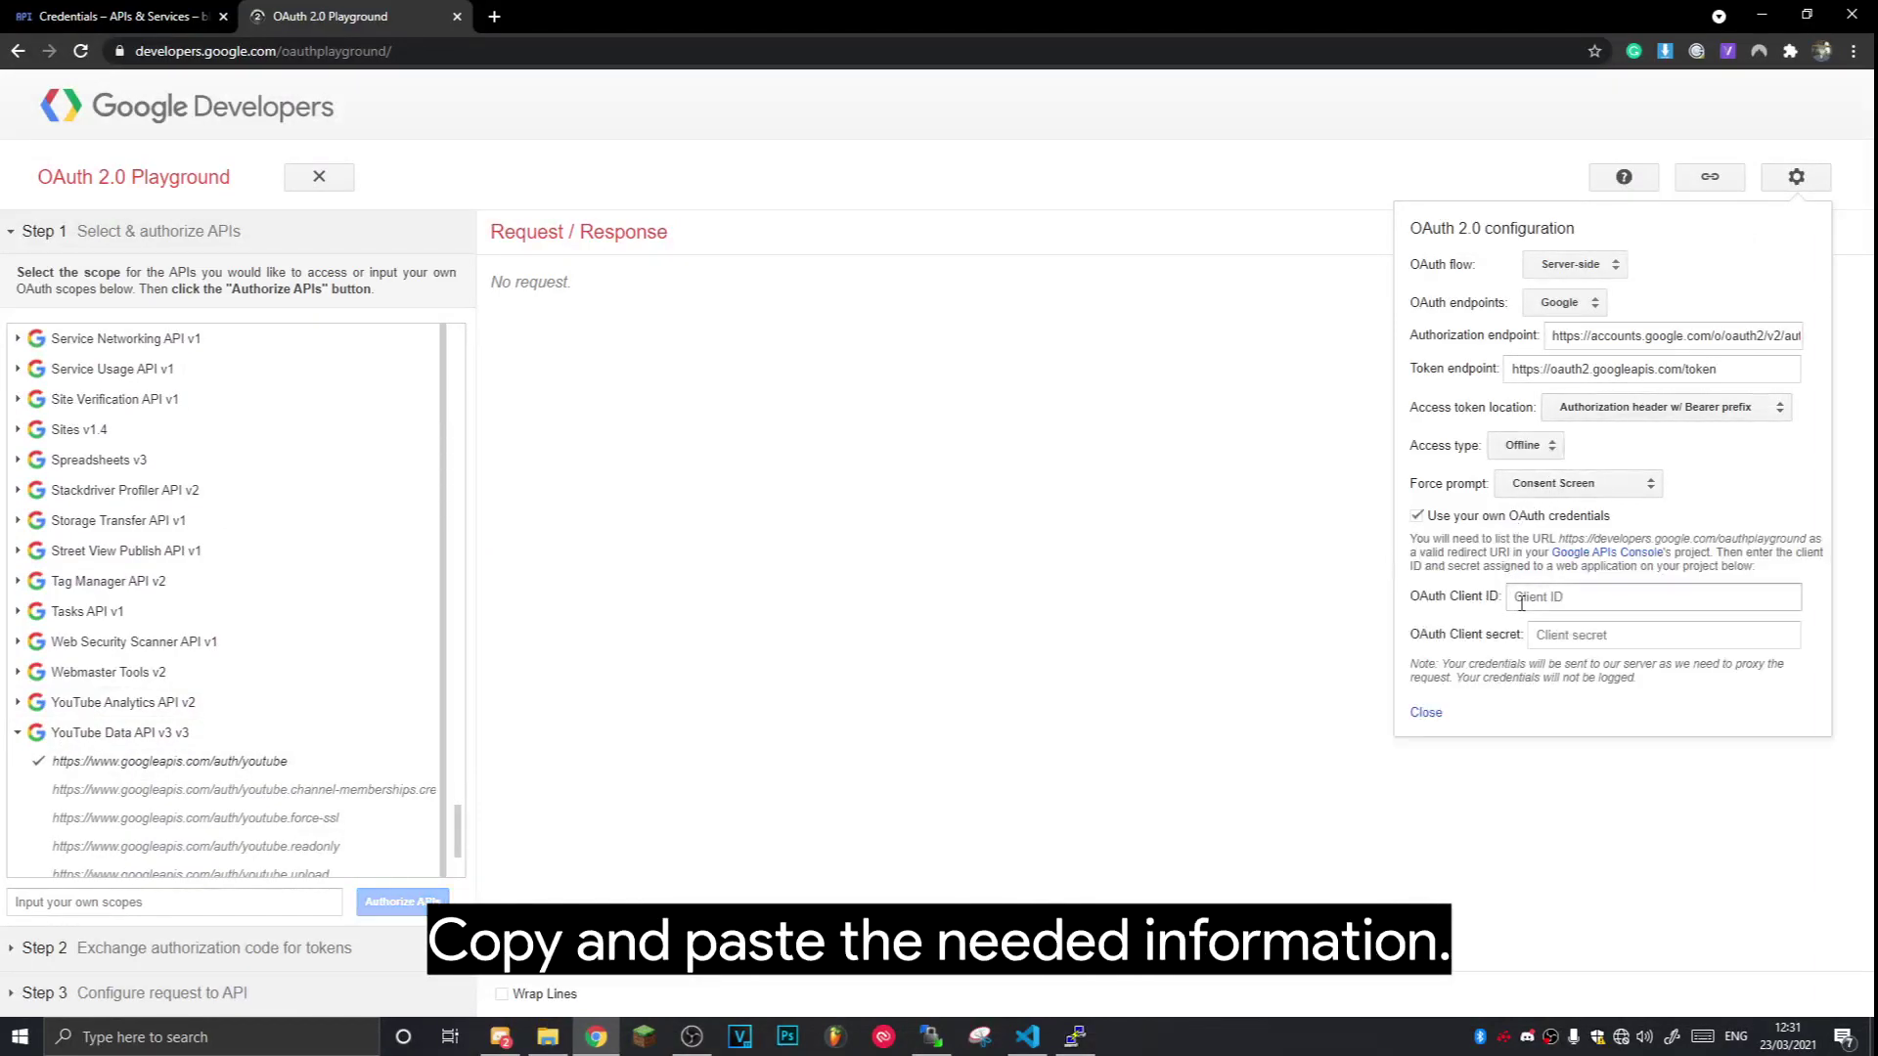
pyautogui.hotkey('ctrl', 'shift', 'Tab')
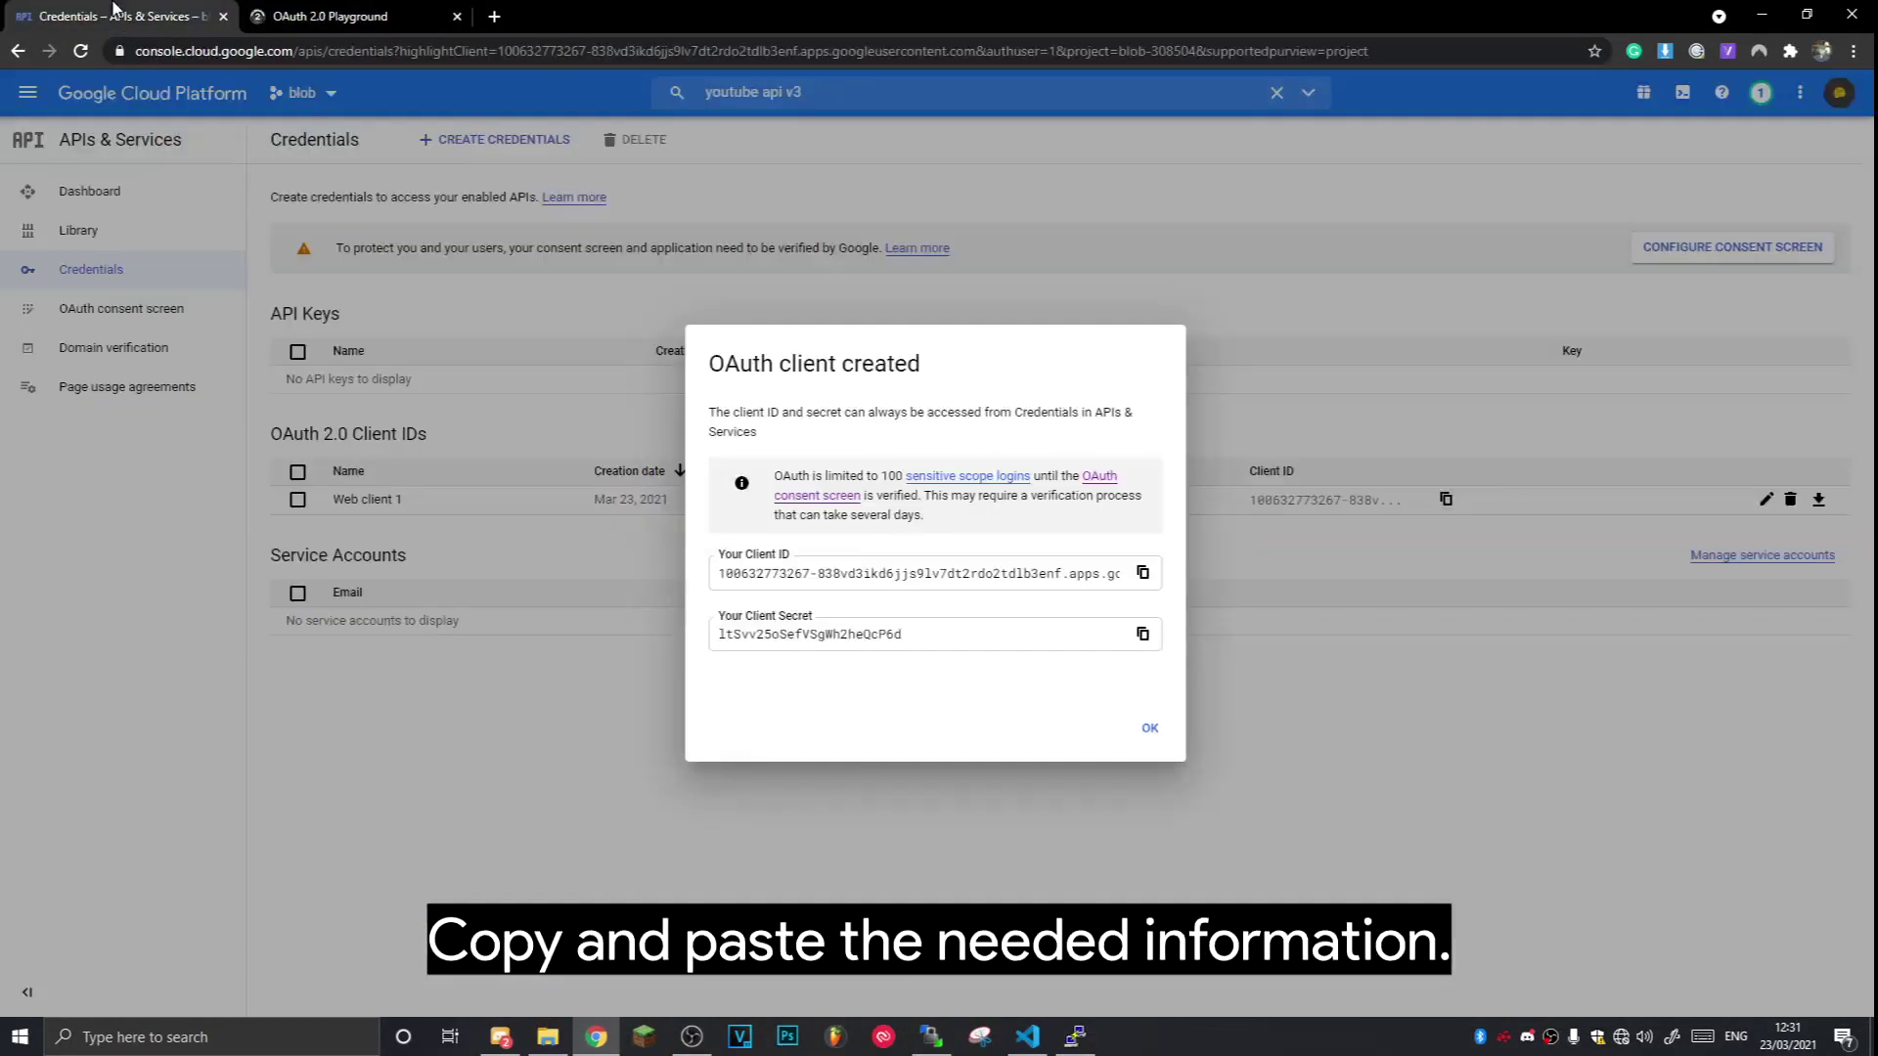
pyautogui.click(1142, 573)
pyautogui.click(323, 15)
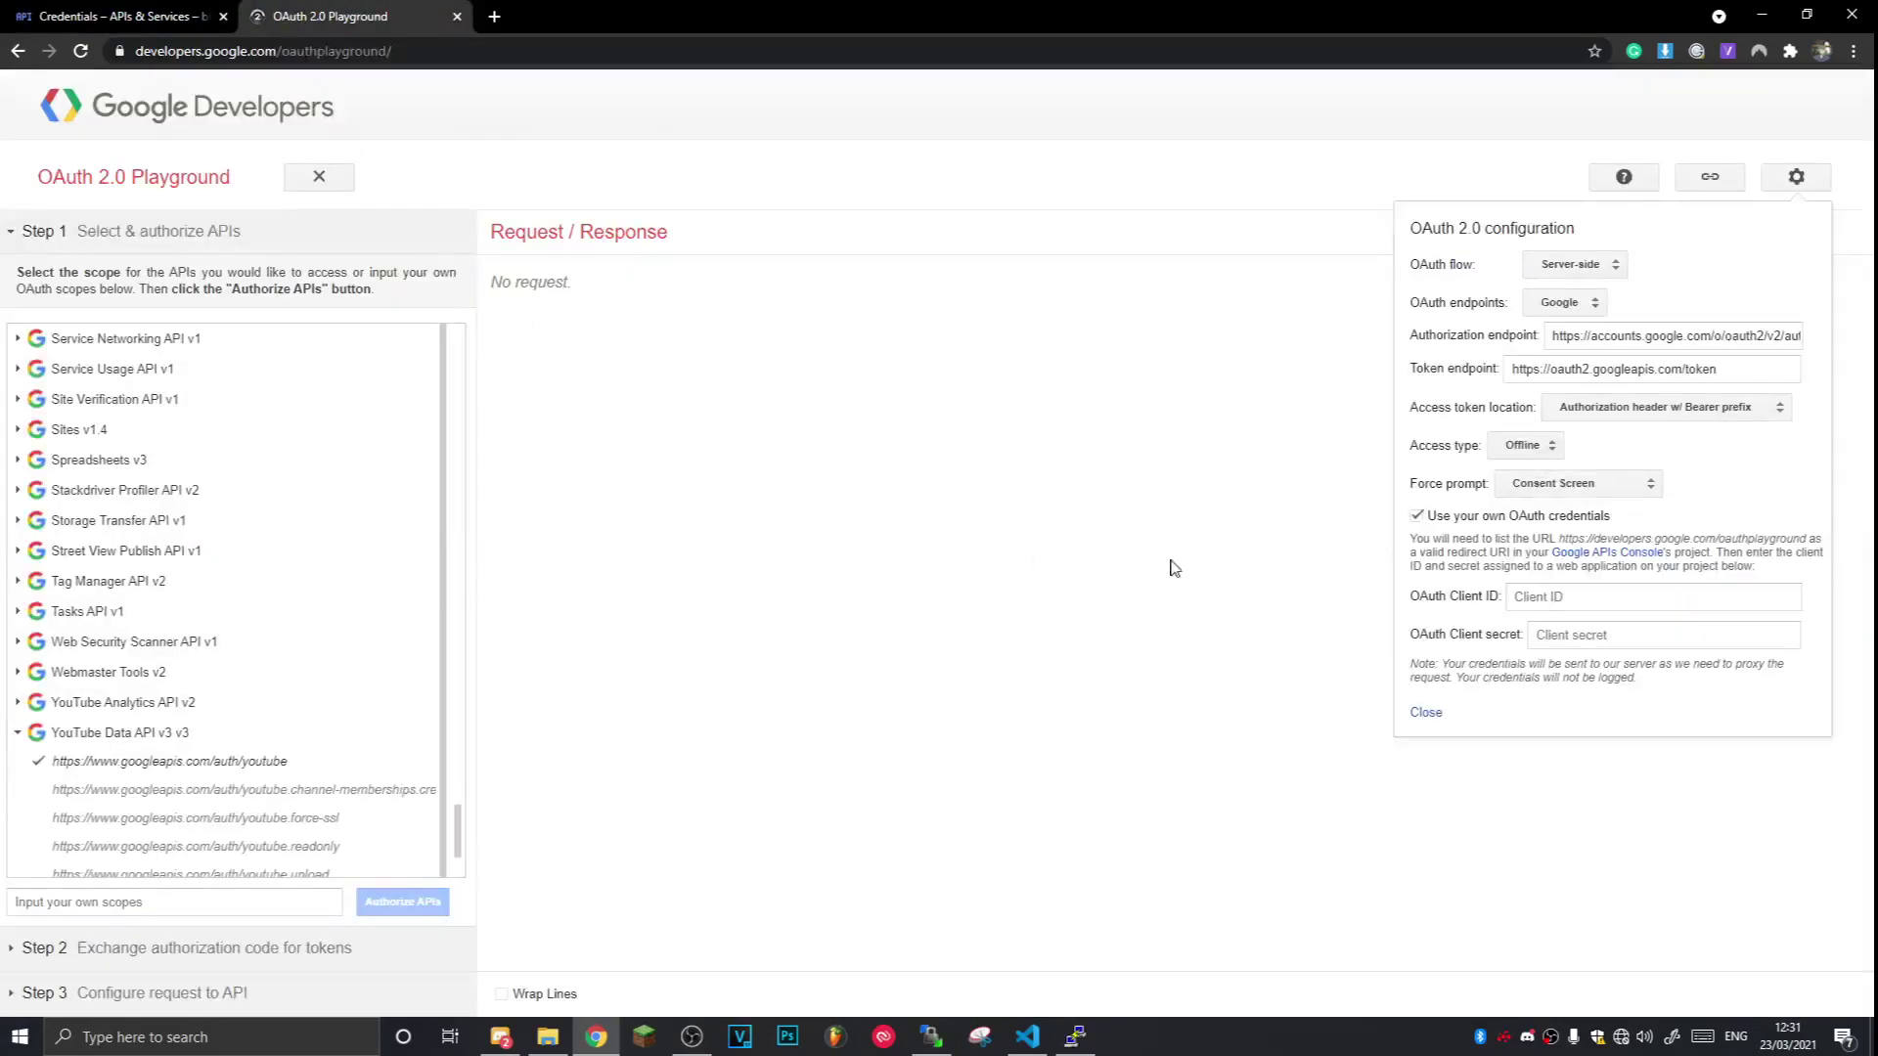
pyautogui.rightClick(1555, 597)
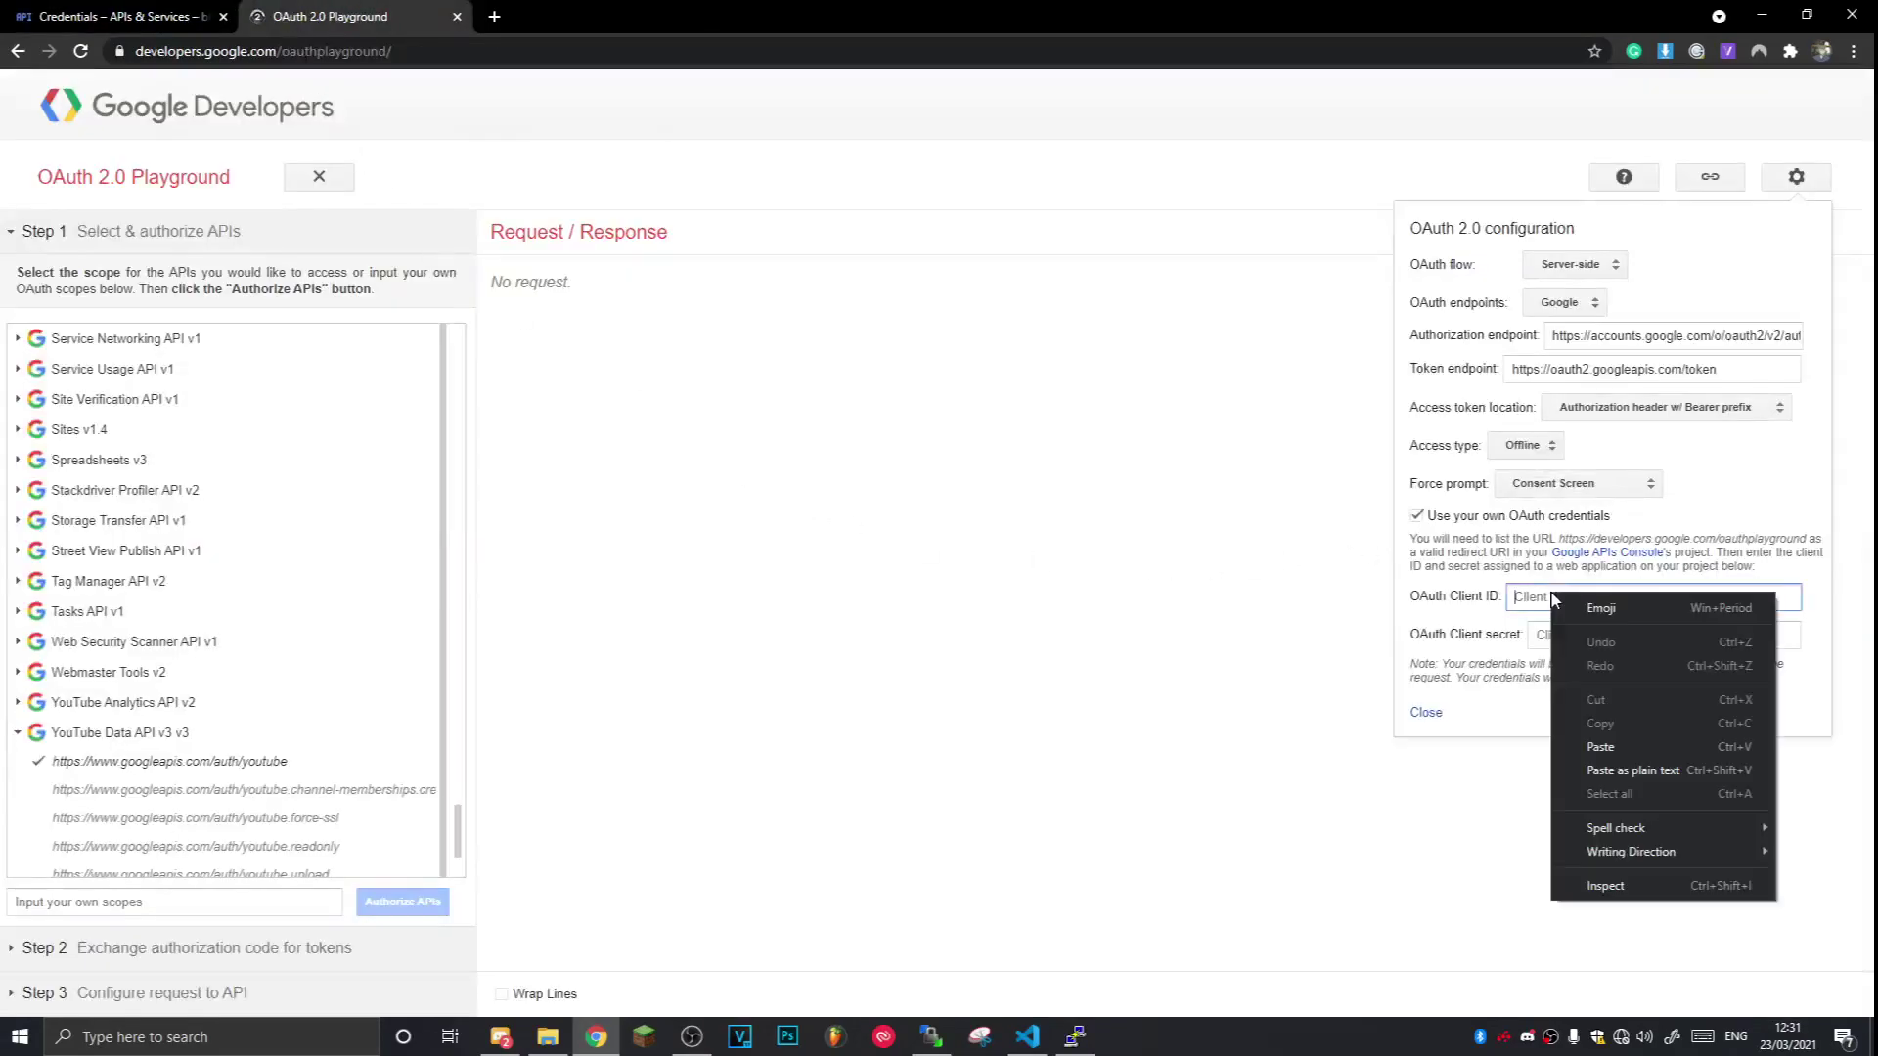
pyautogui.click(1601, 746)
# Copy the client secret from the Cloud console and paste it into the playground's OAuth Client secret field
pyautogui.click(215, 5)
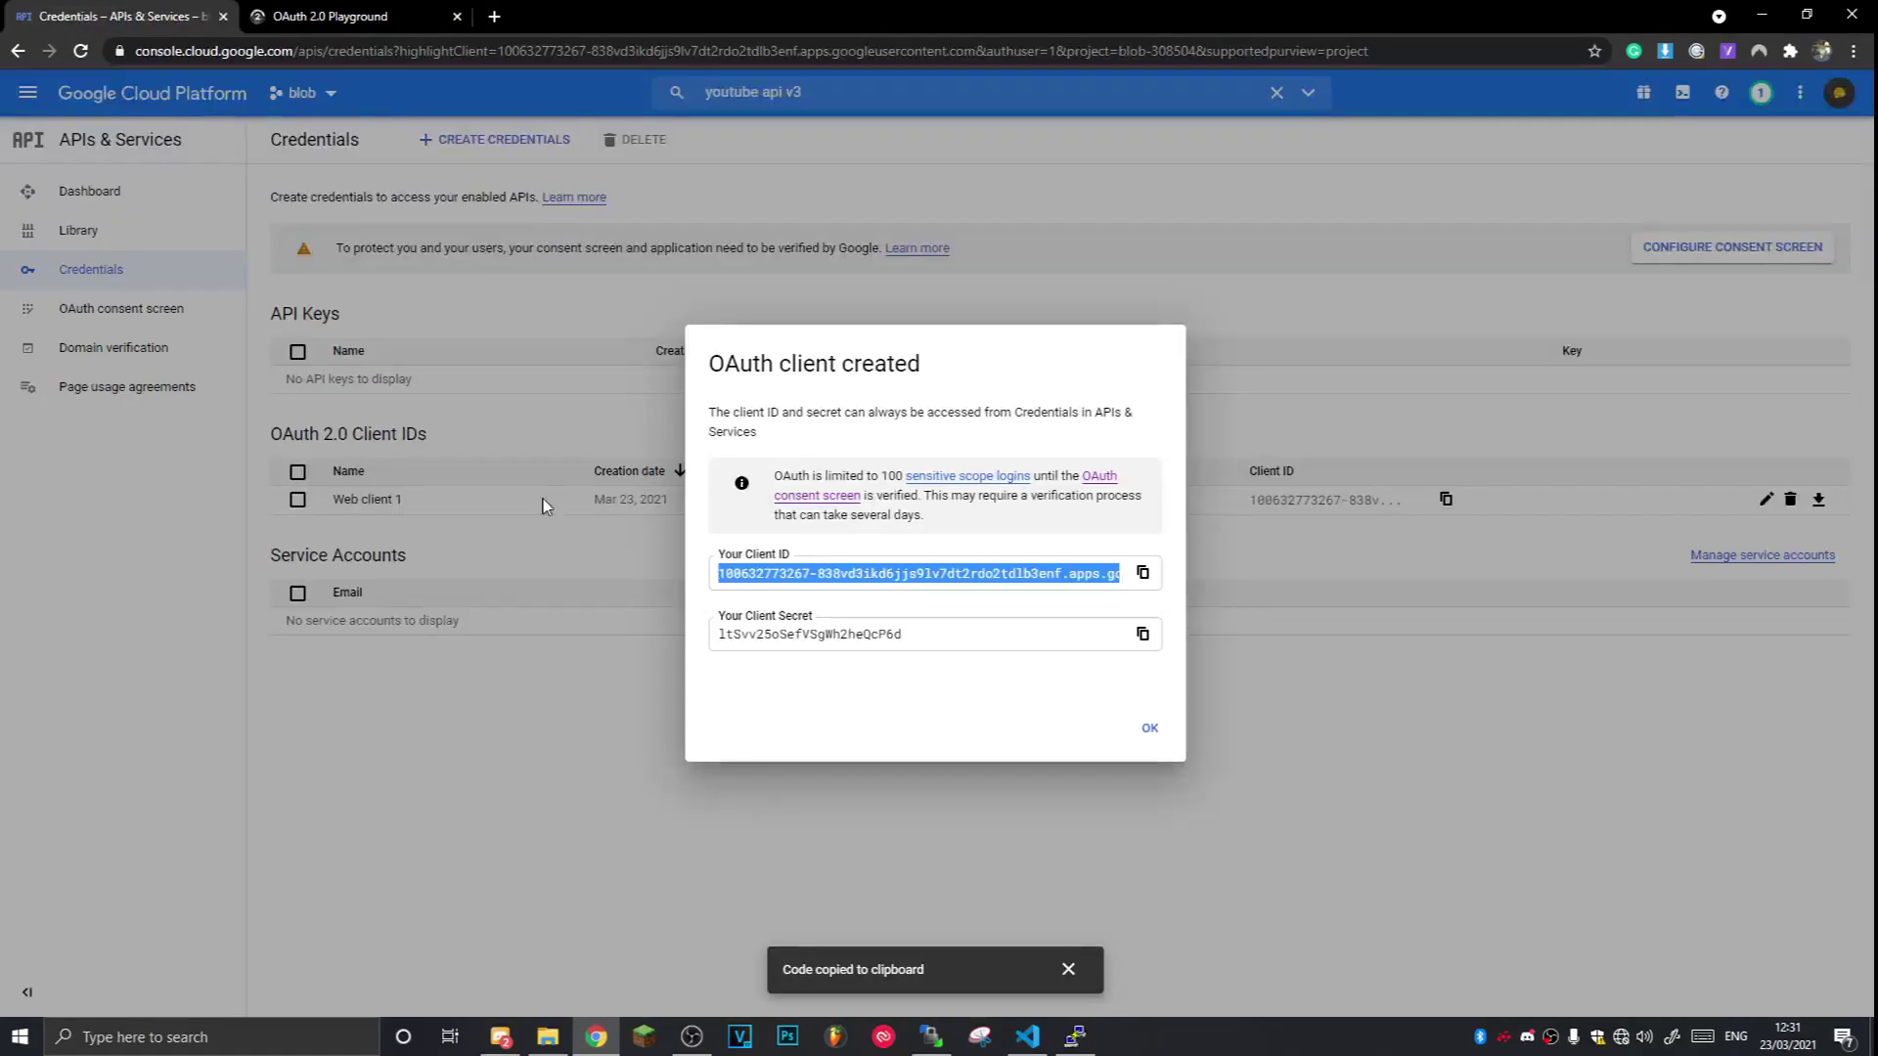
pyautogui.click(1142, 634)
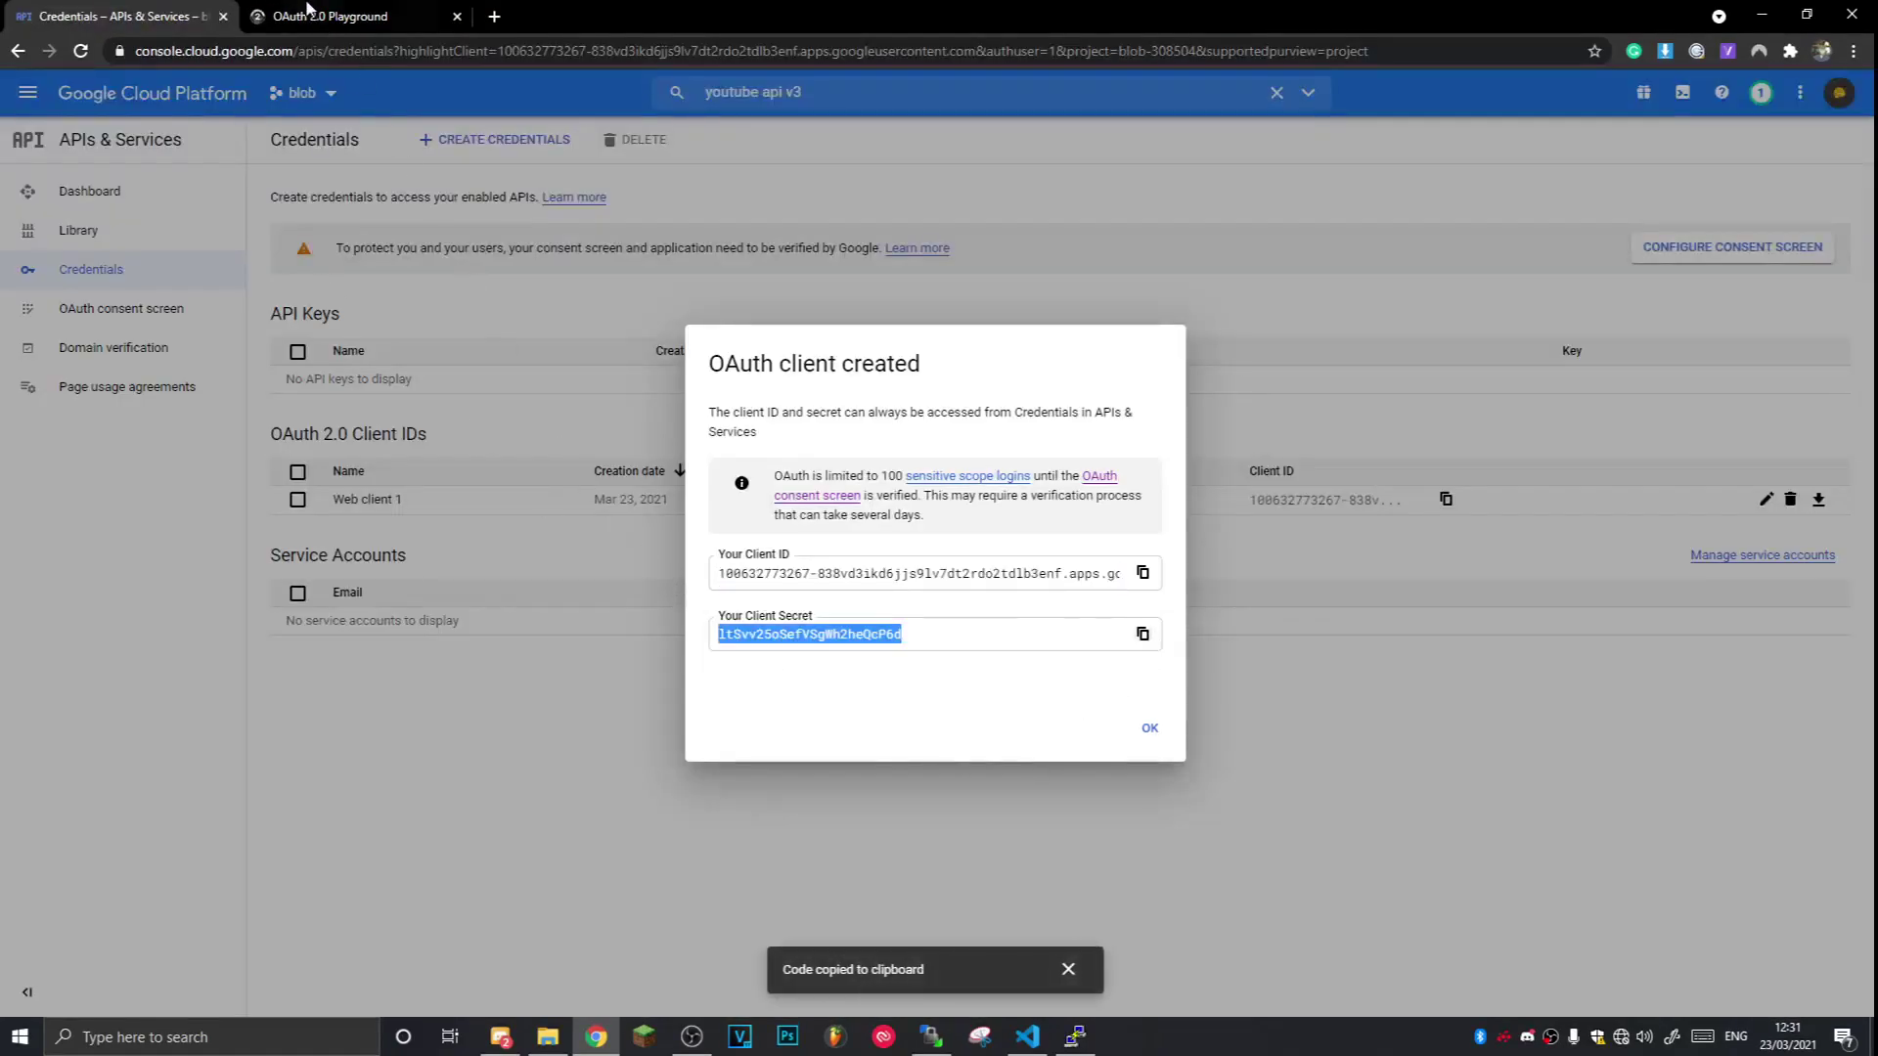
pyautogui.click(306, 10)
pyautogui.click(1601, 635)
pyautogui.rightClick(1599, 634)
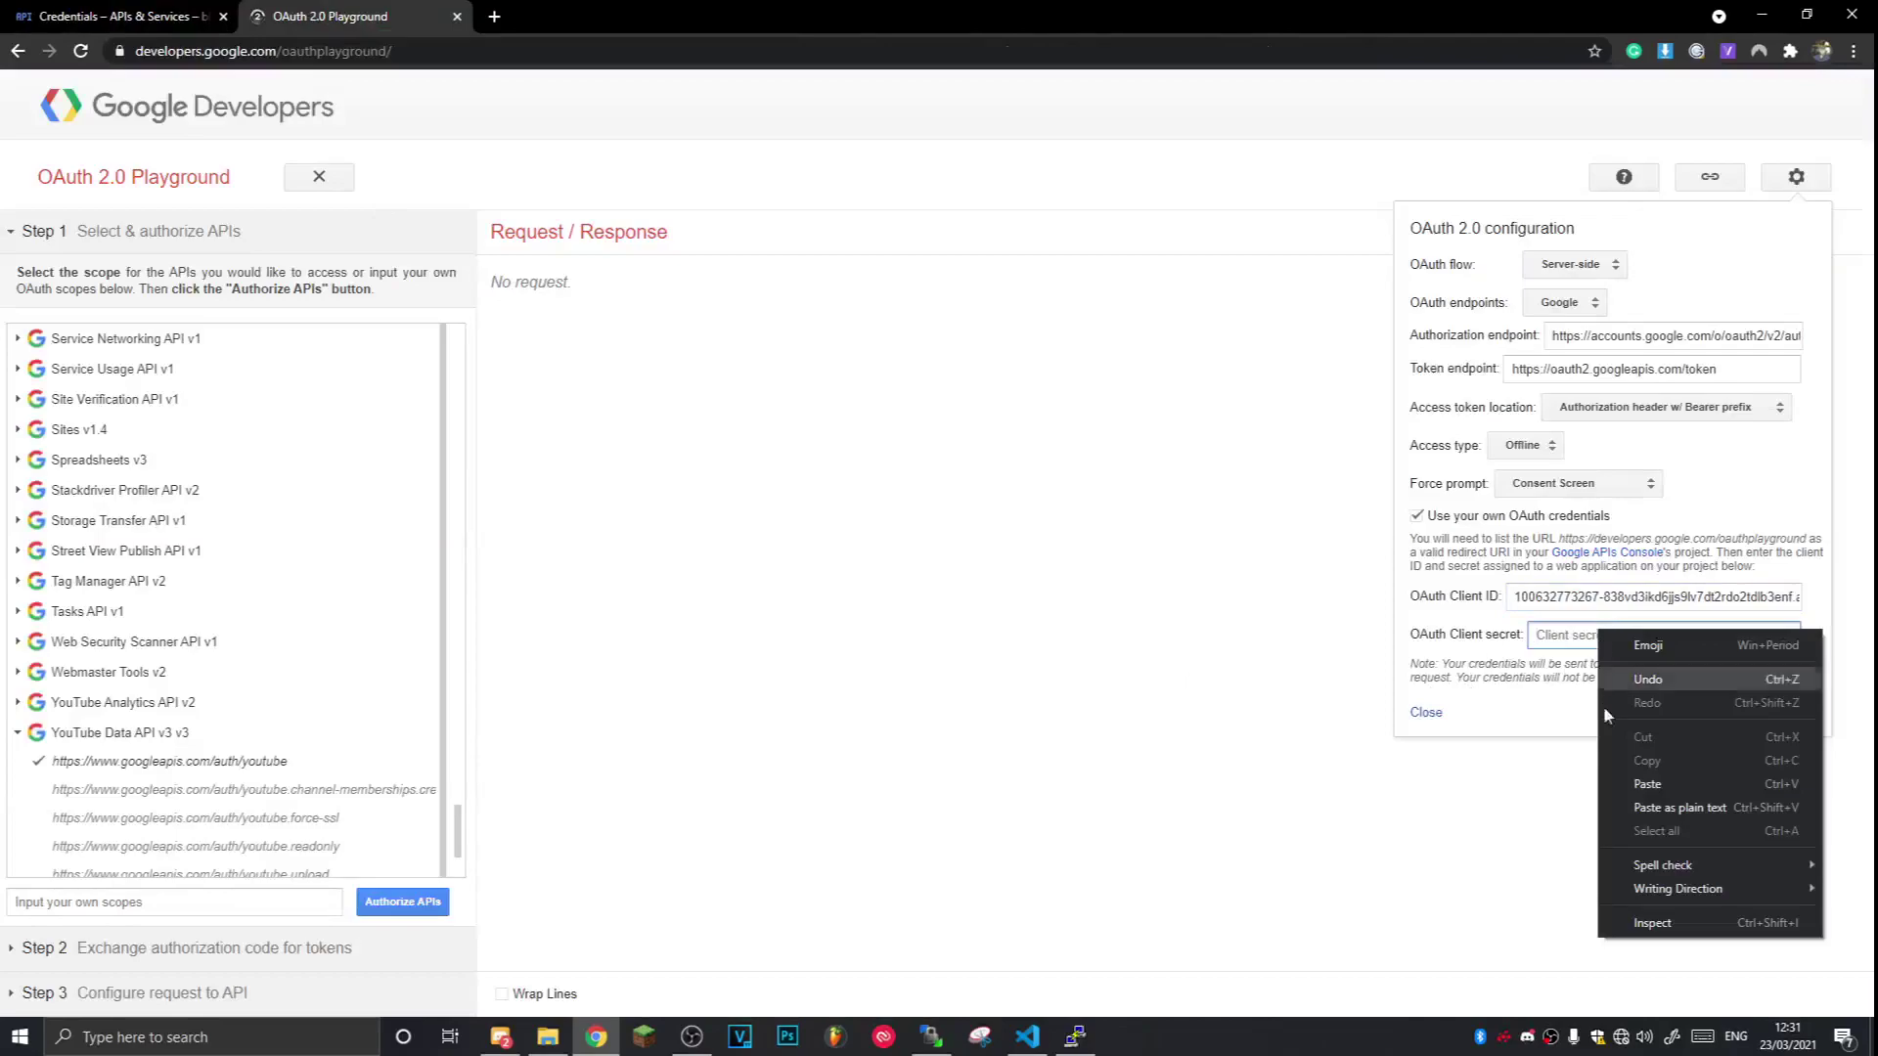
pyautogui.click(1646, 785)
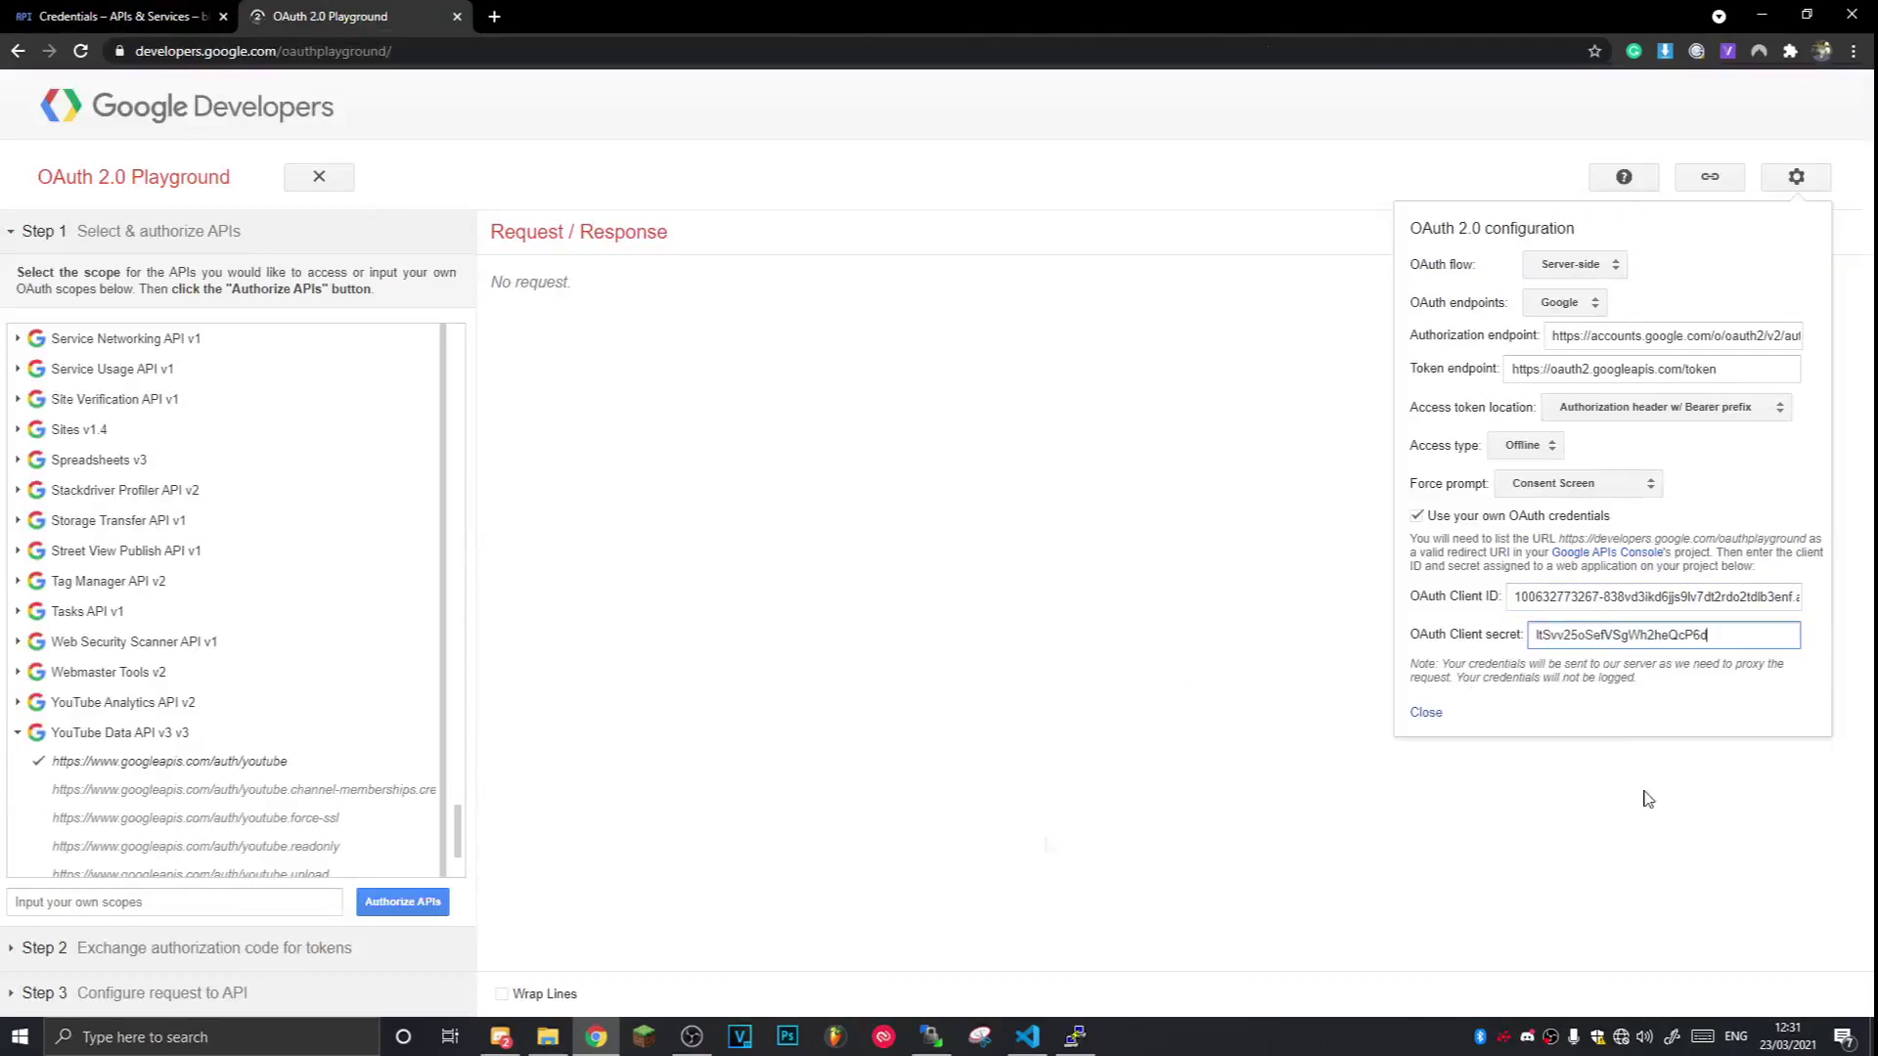
# Authorize the selected YouTube scope for the Blob Project channel and exchange the authorization code for tokens
pyautogui.click(402, 902)
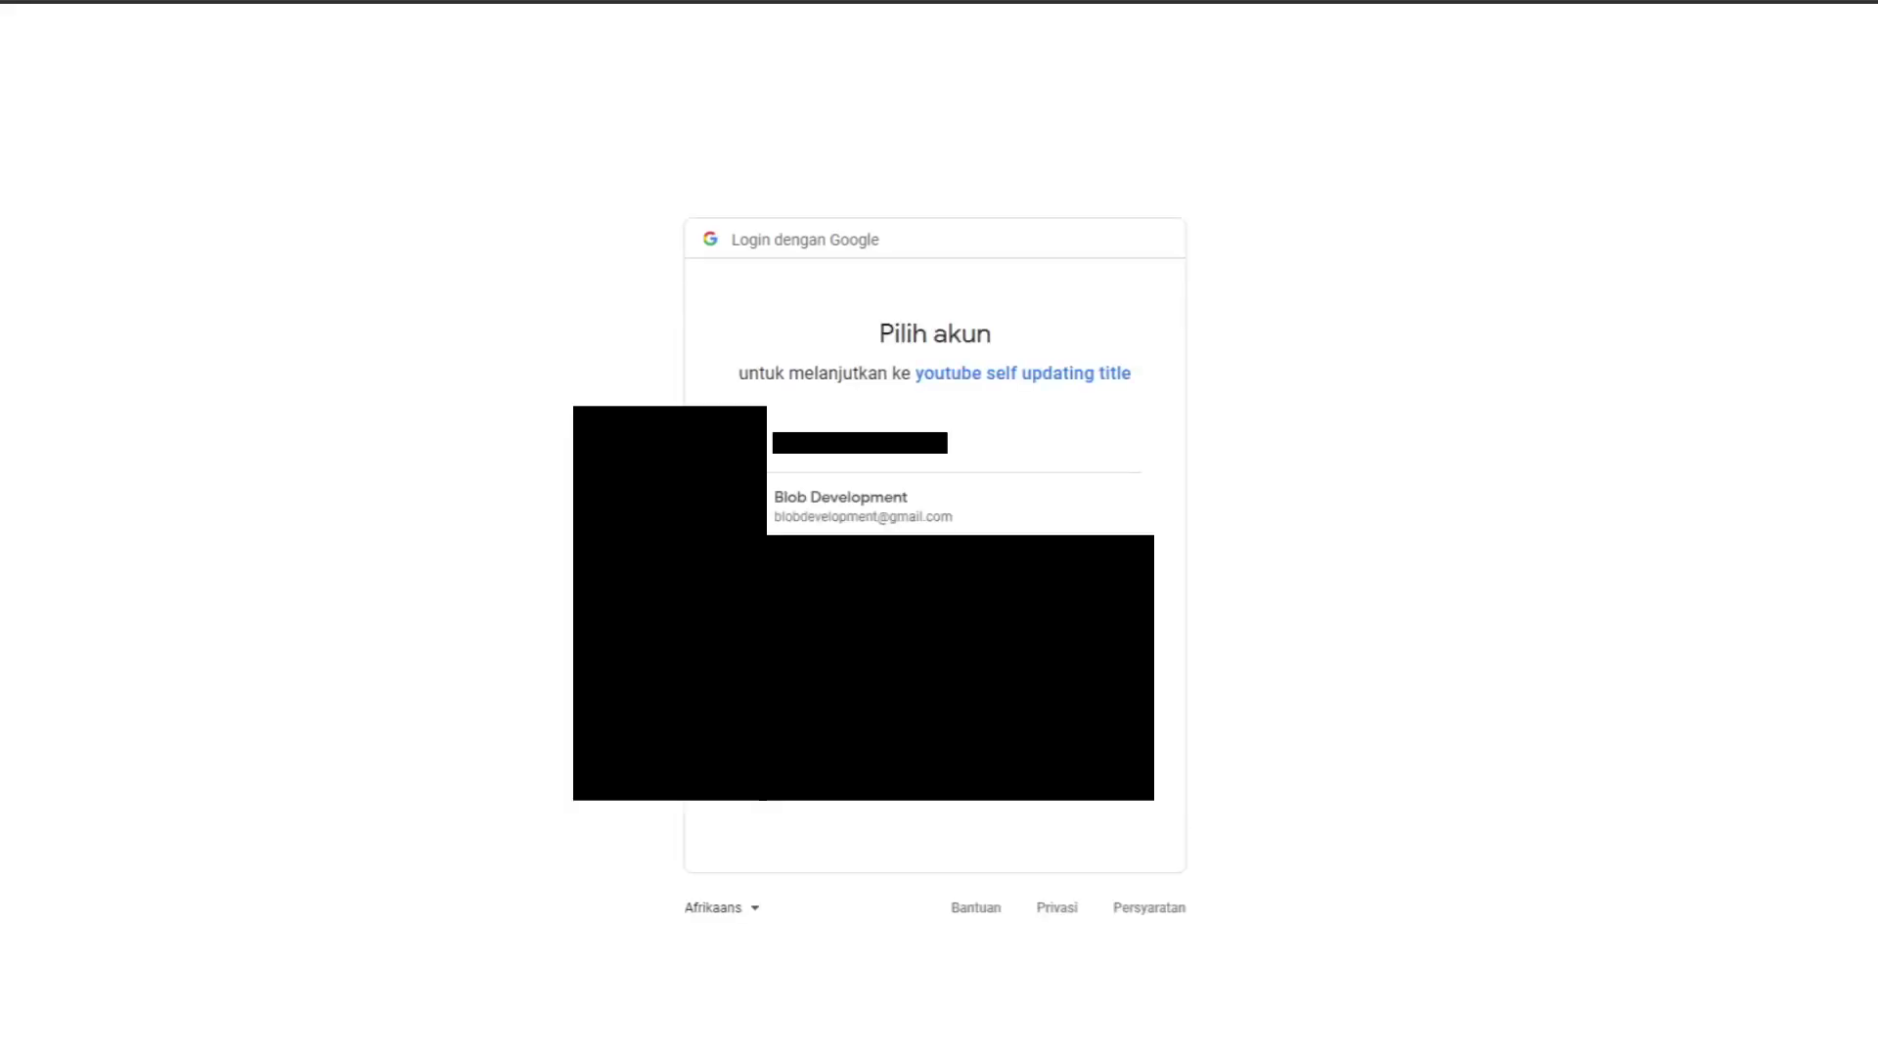
pyautogui.click(861, 460)
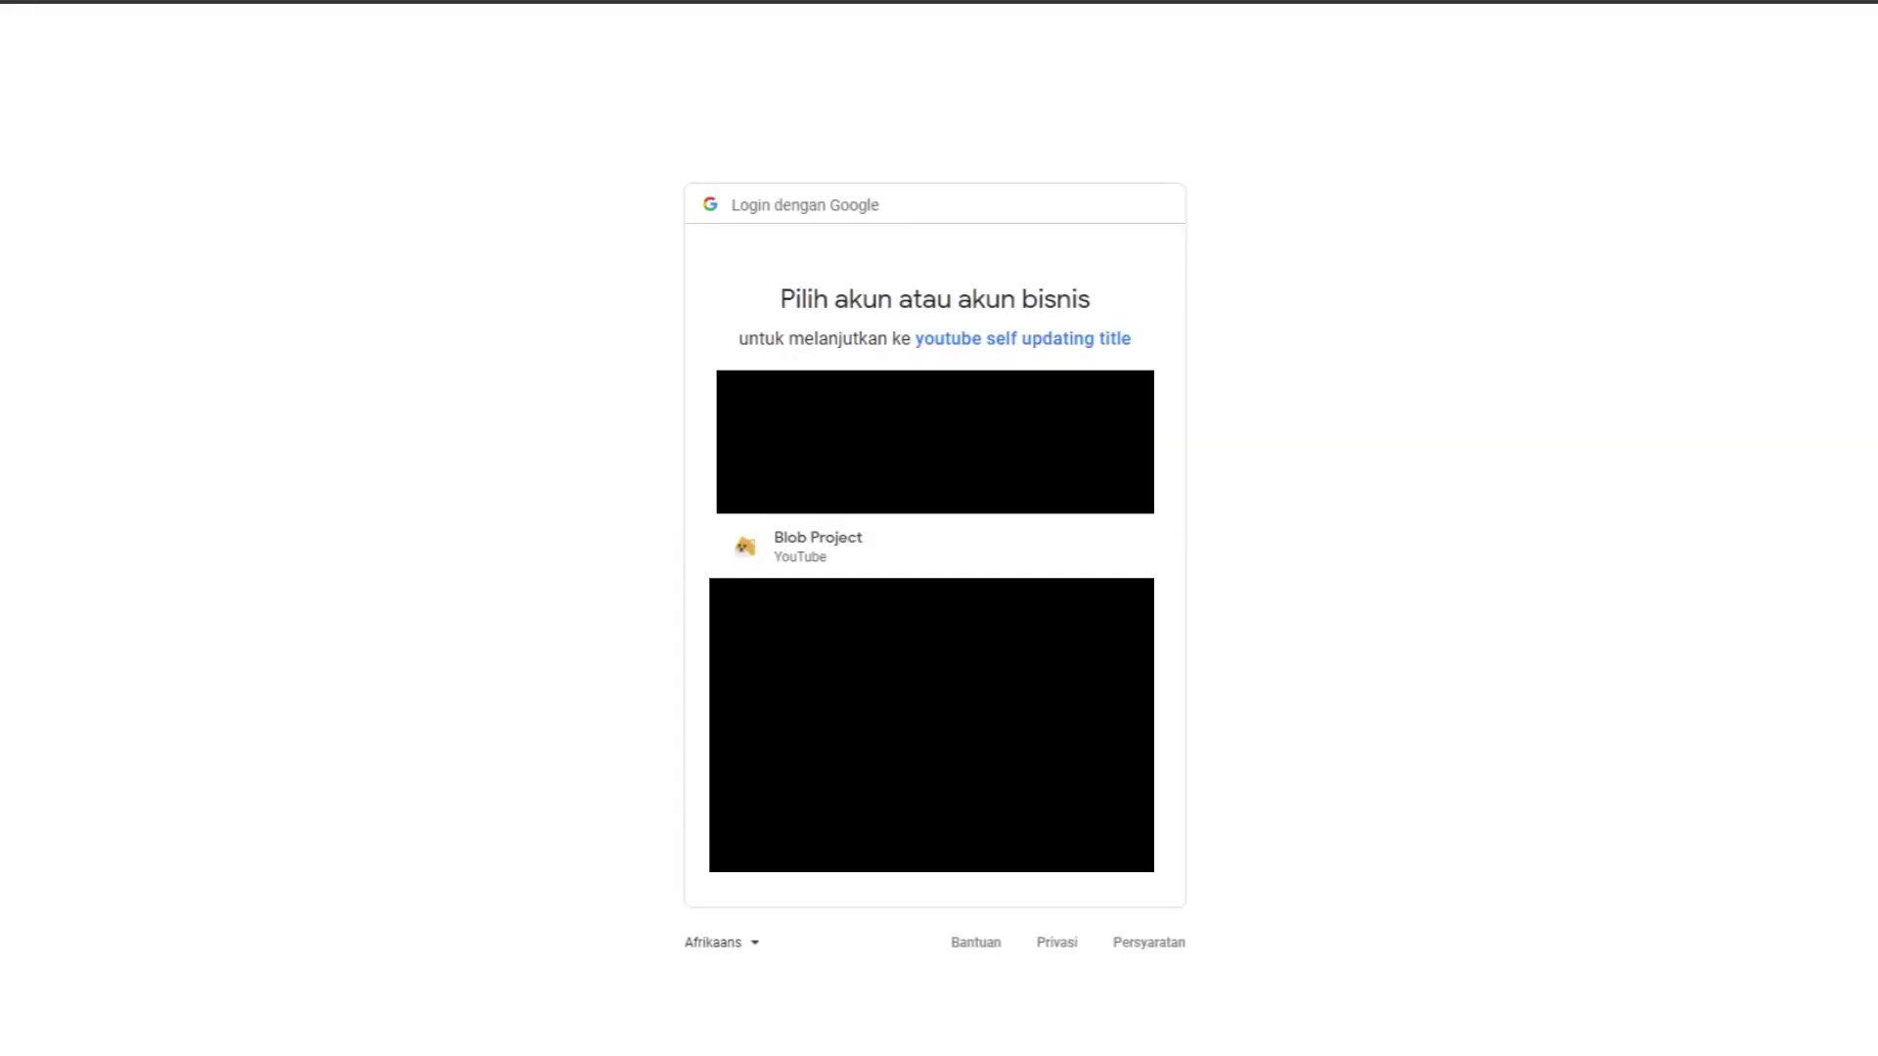
pyautogui.click(860, 546)
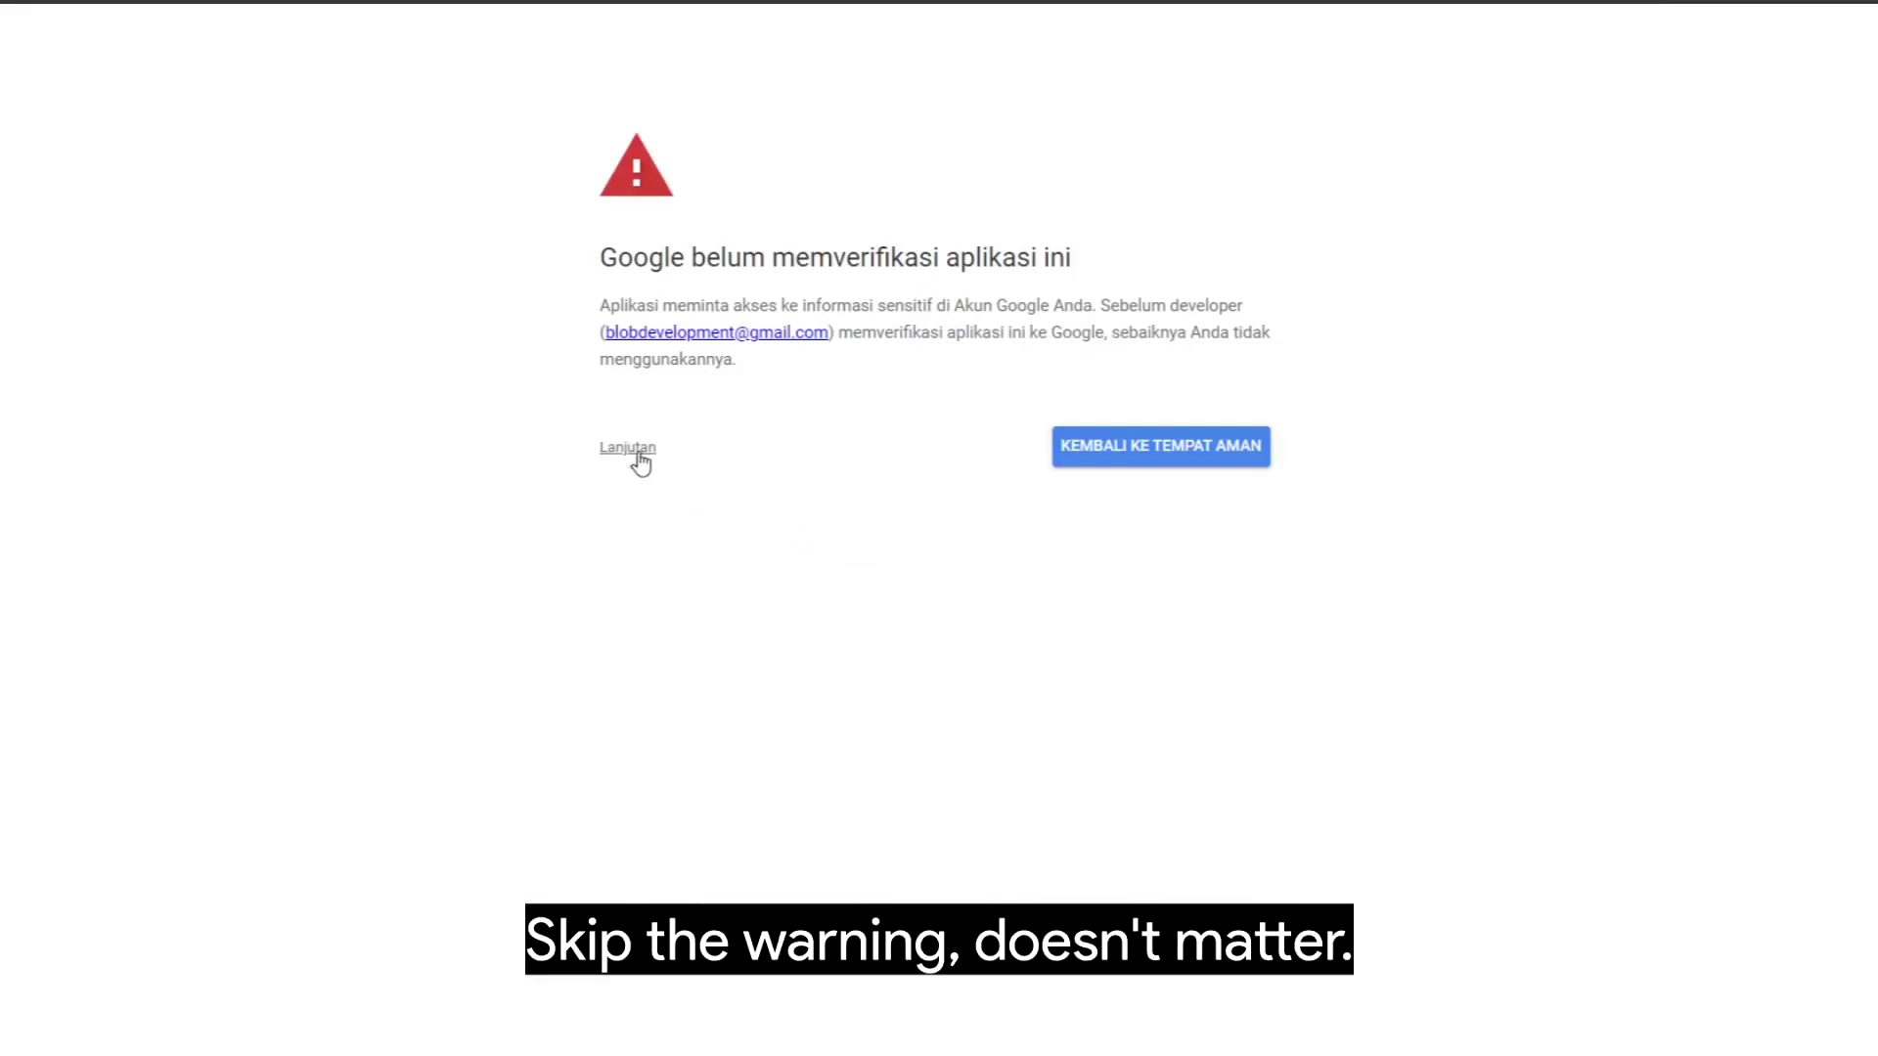
pyautogui.click(638, 452)
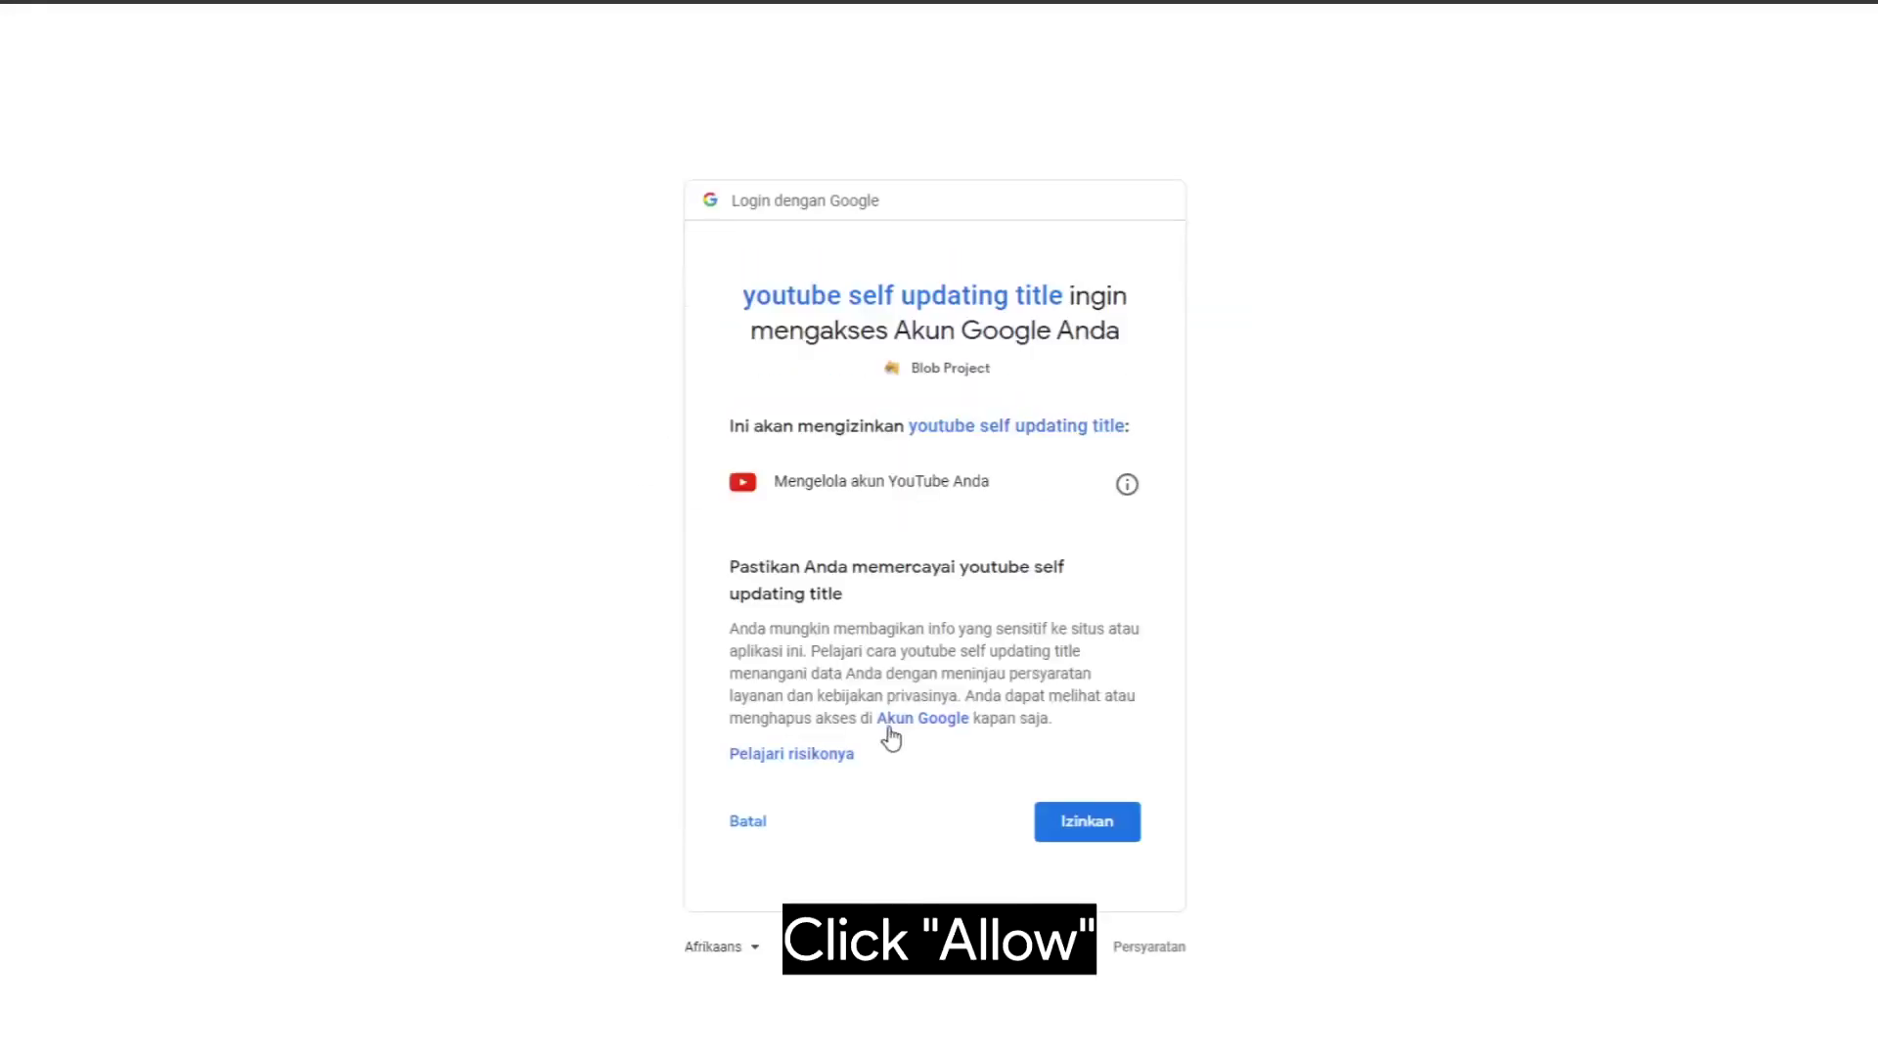
pyautogui.click(1088, 824)
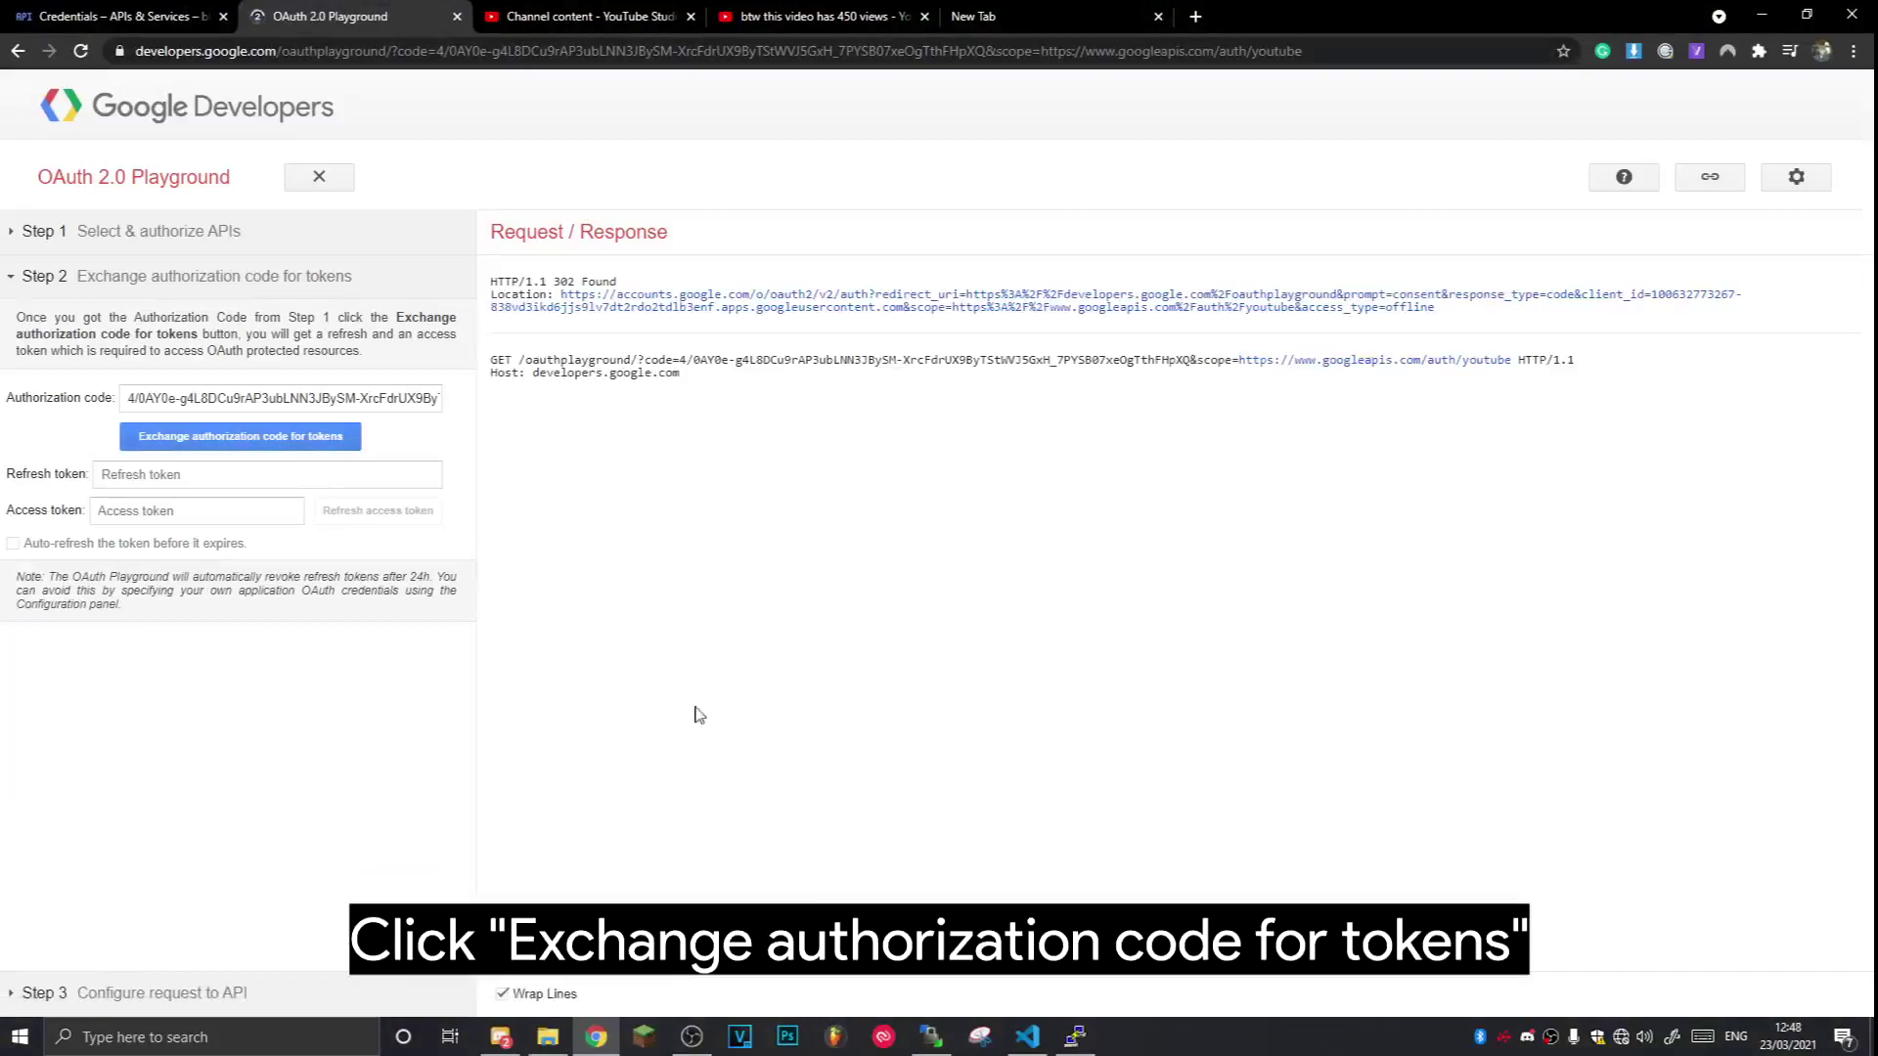
pyautogui.click(284, 437)
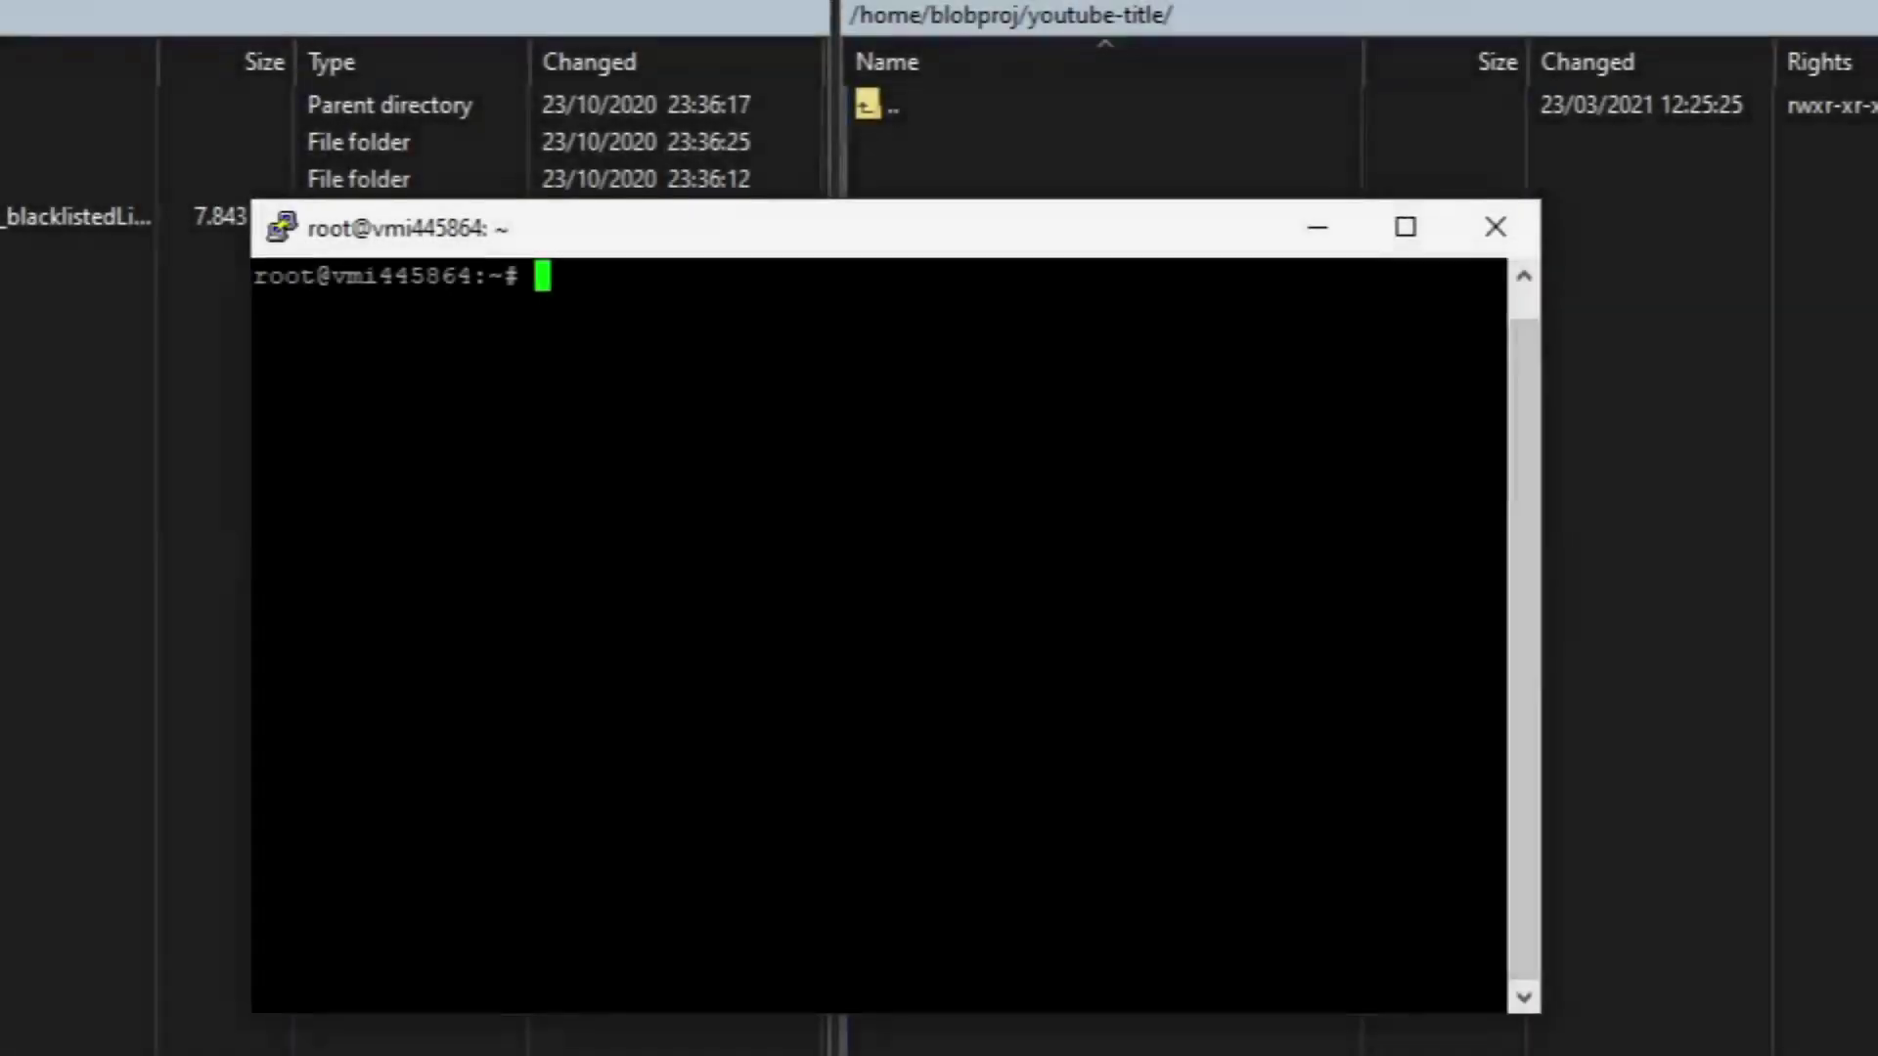
# Switch to the PuTTY server terminal and change the working directory to /home/blobproj/youtube-title
pyautogui.write('cd /home/.b')
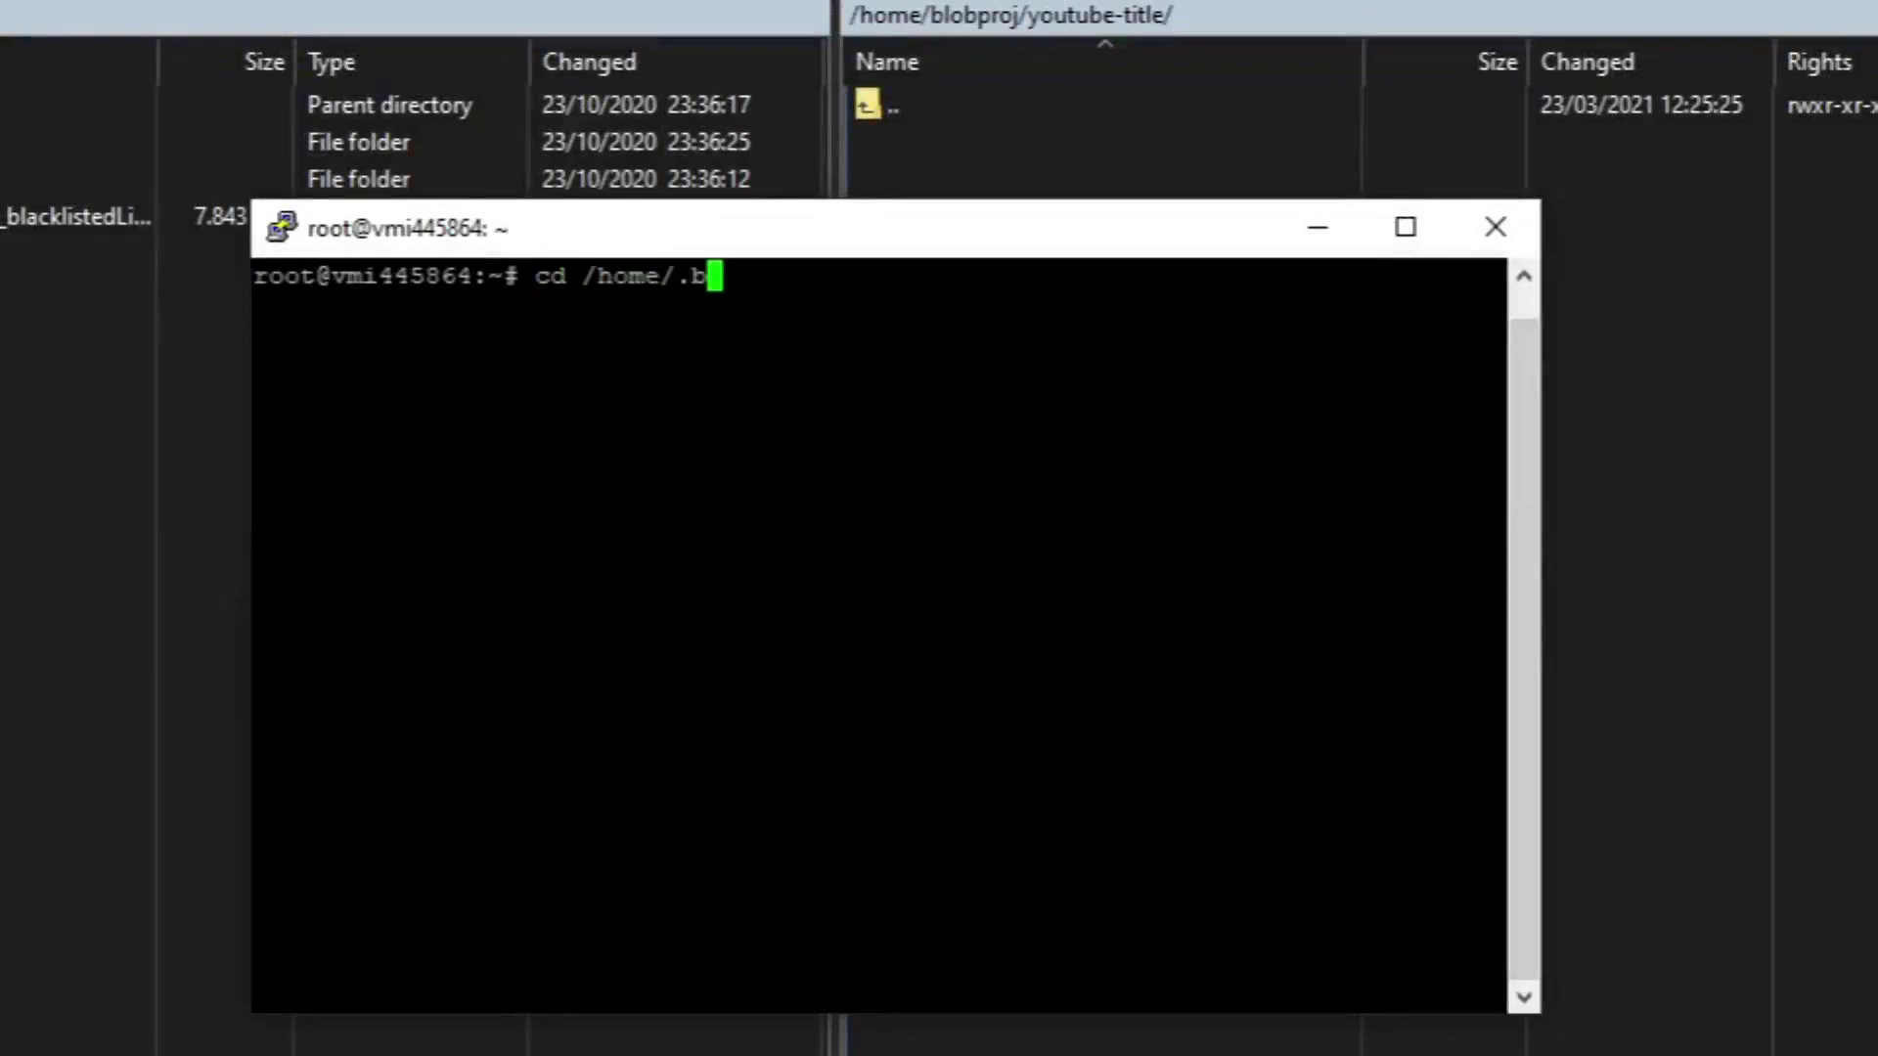
pyautogui.press('BackSpace')
pyautogui.press('BackSpace')
pyautogui.write('blobproj')
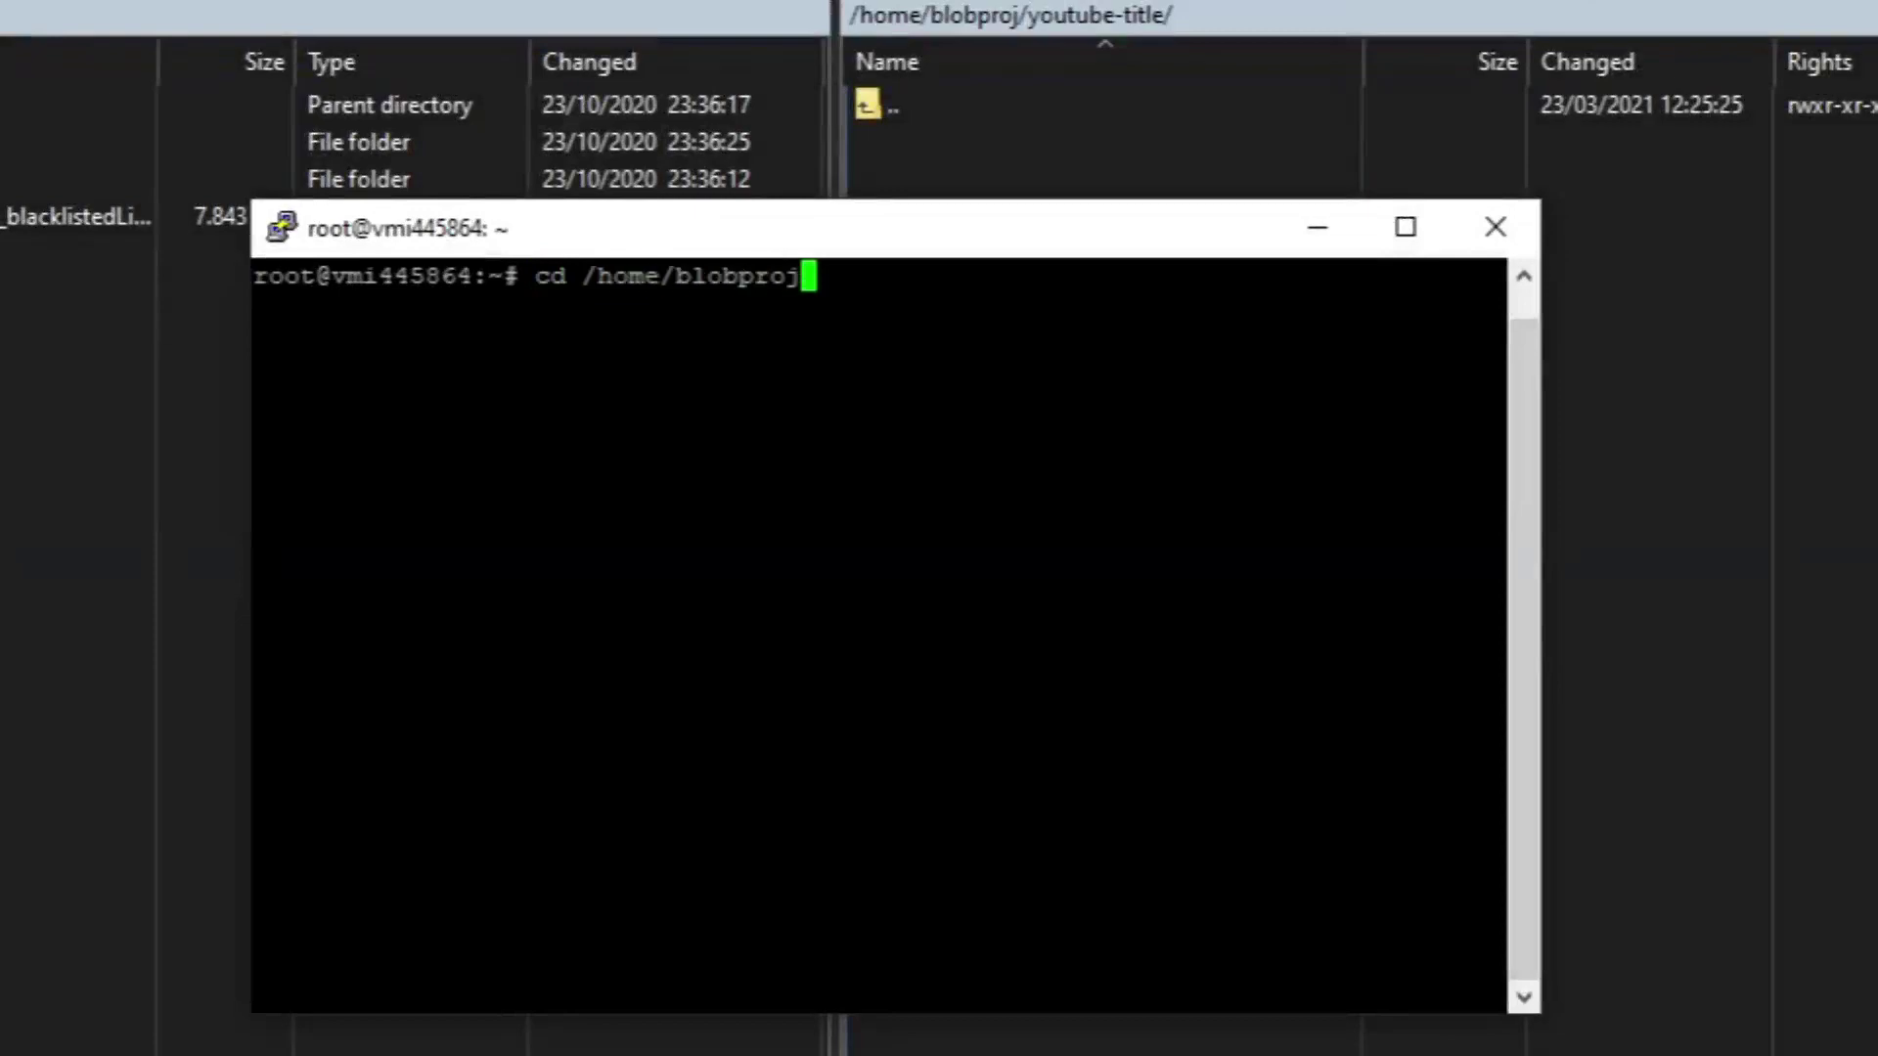
pyautogui.write('/youtube')
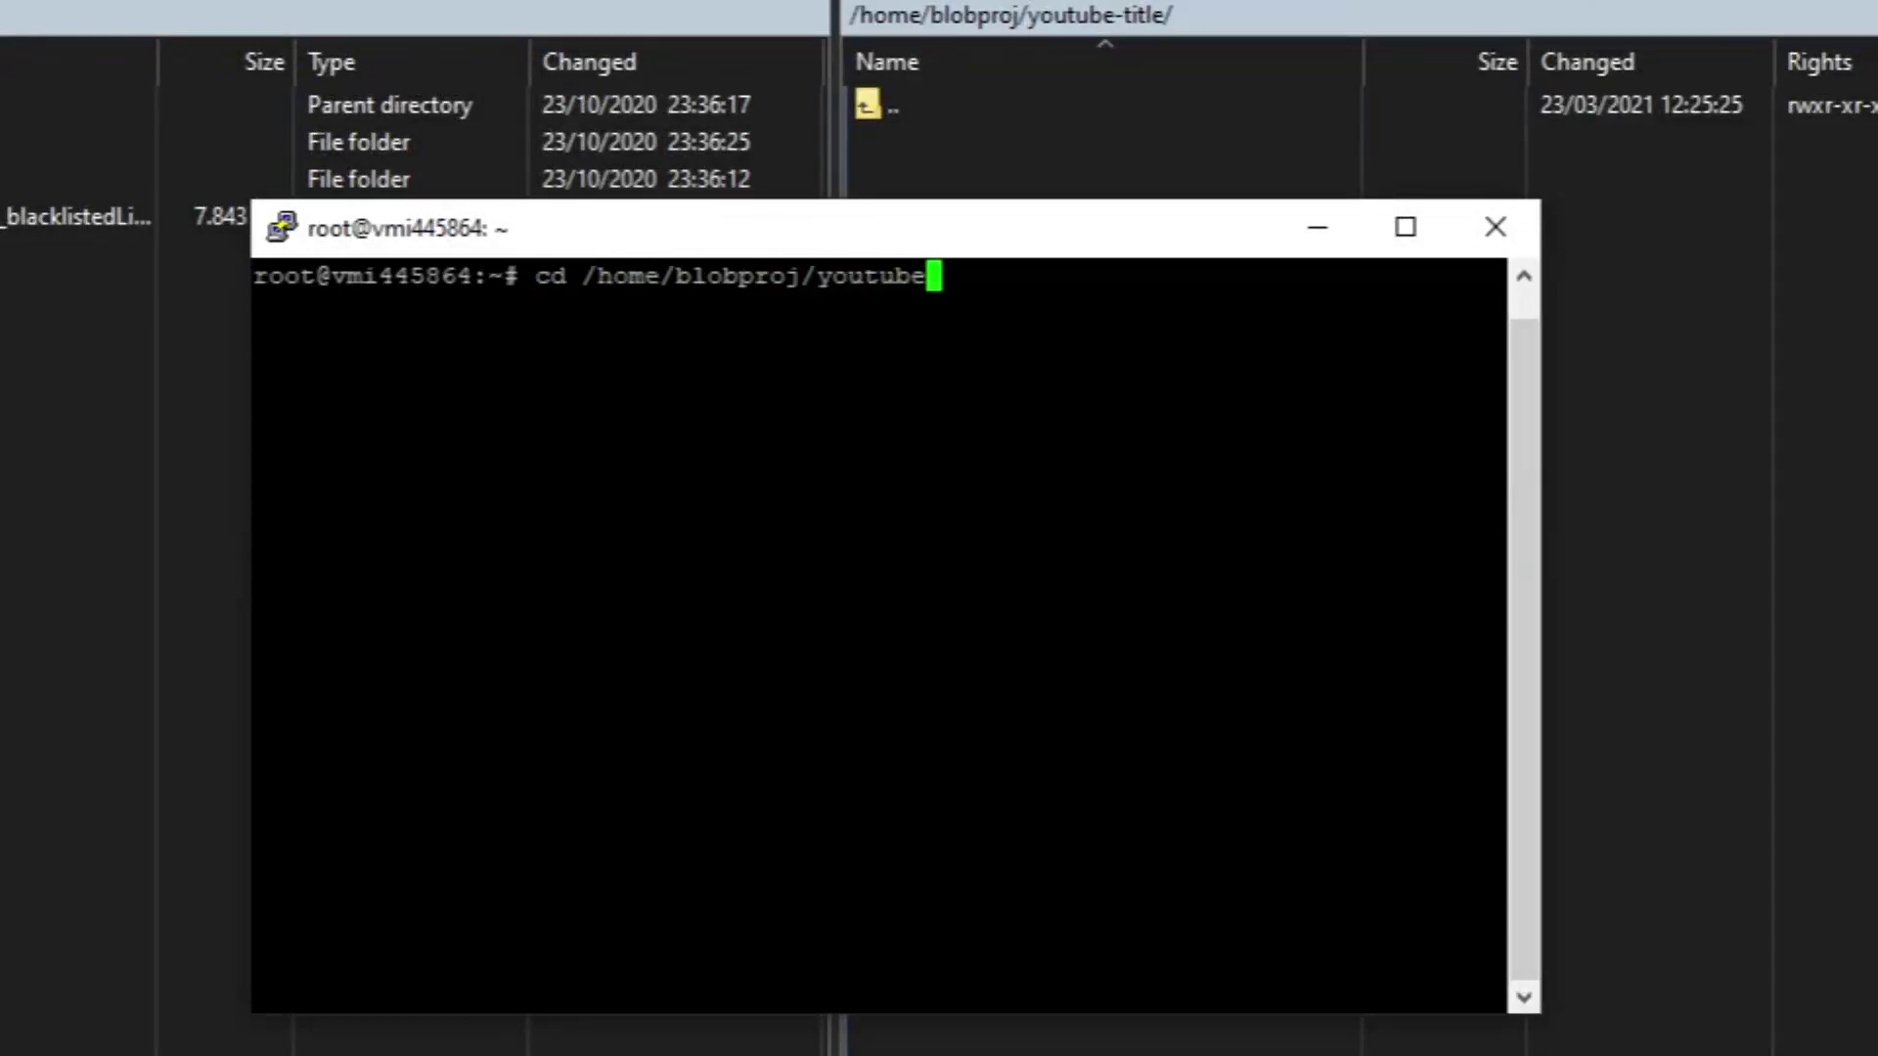
pyautogui.write('-title')
pyautogui.press('Return')
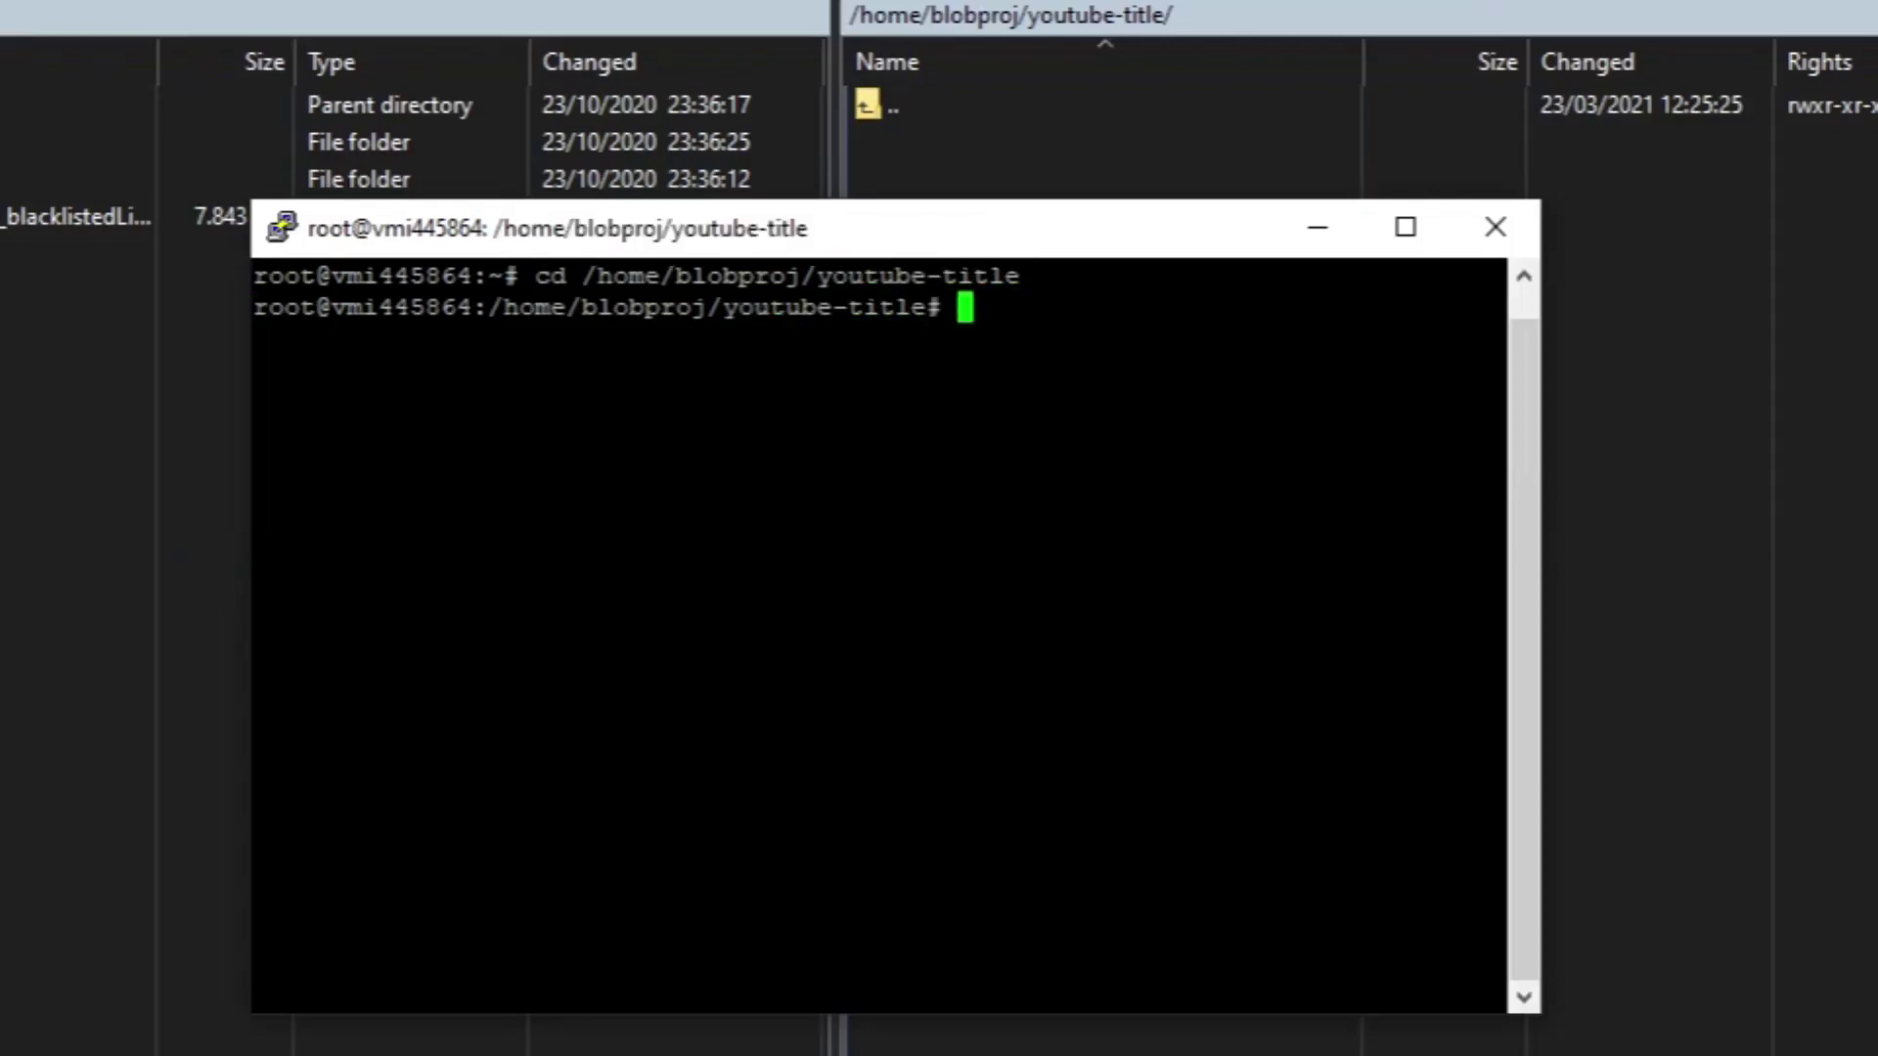
# Install the googleapis, ms and dotenv packages with npm in the youtube-title directory
pyautogui.write('npm ins')
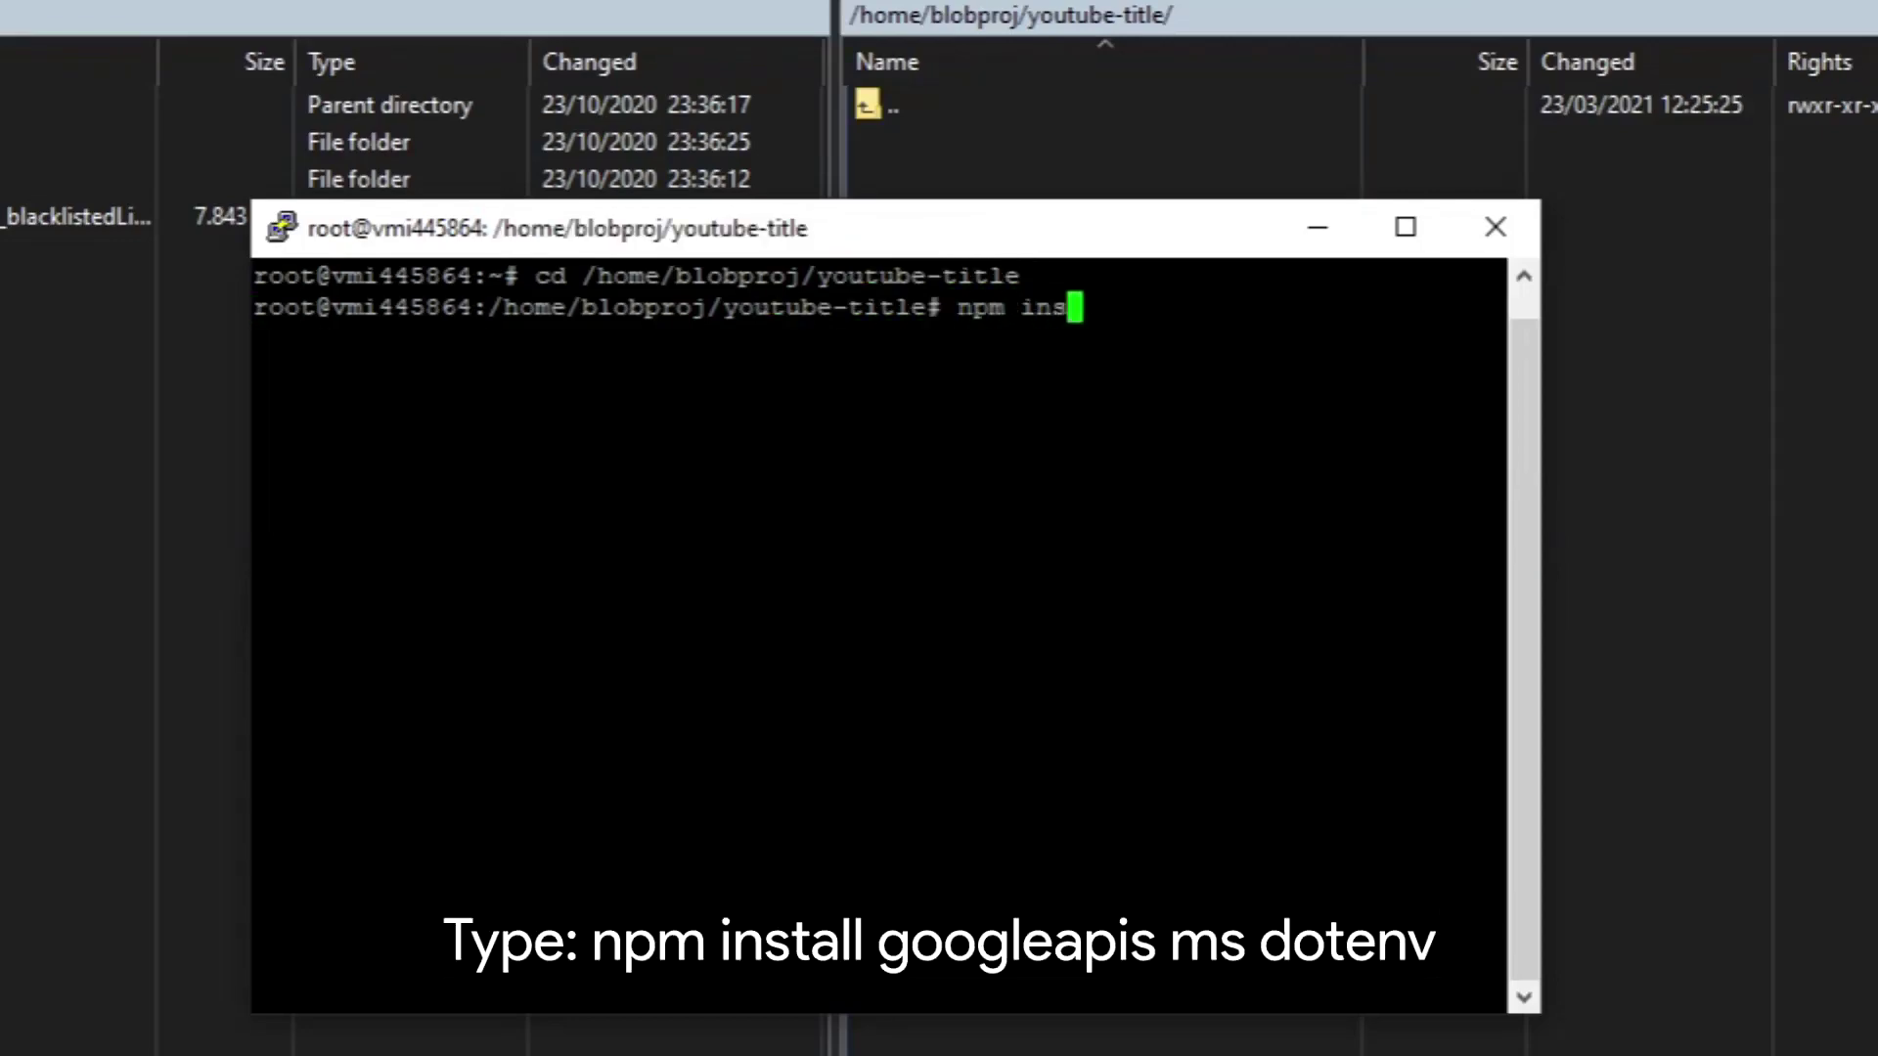
pyautogui.write('tall googleap')
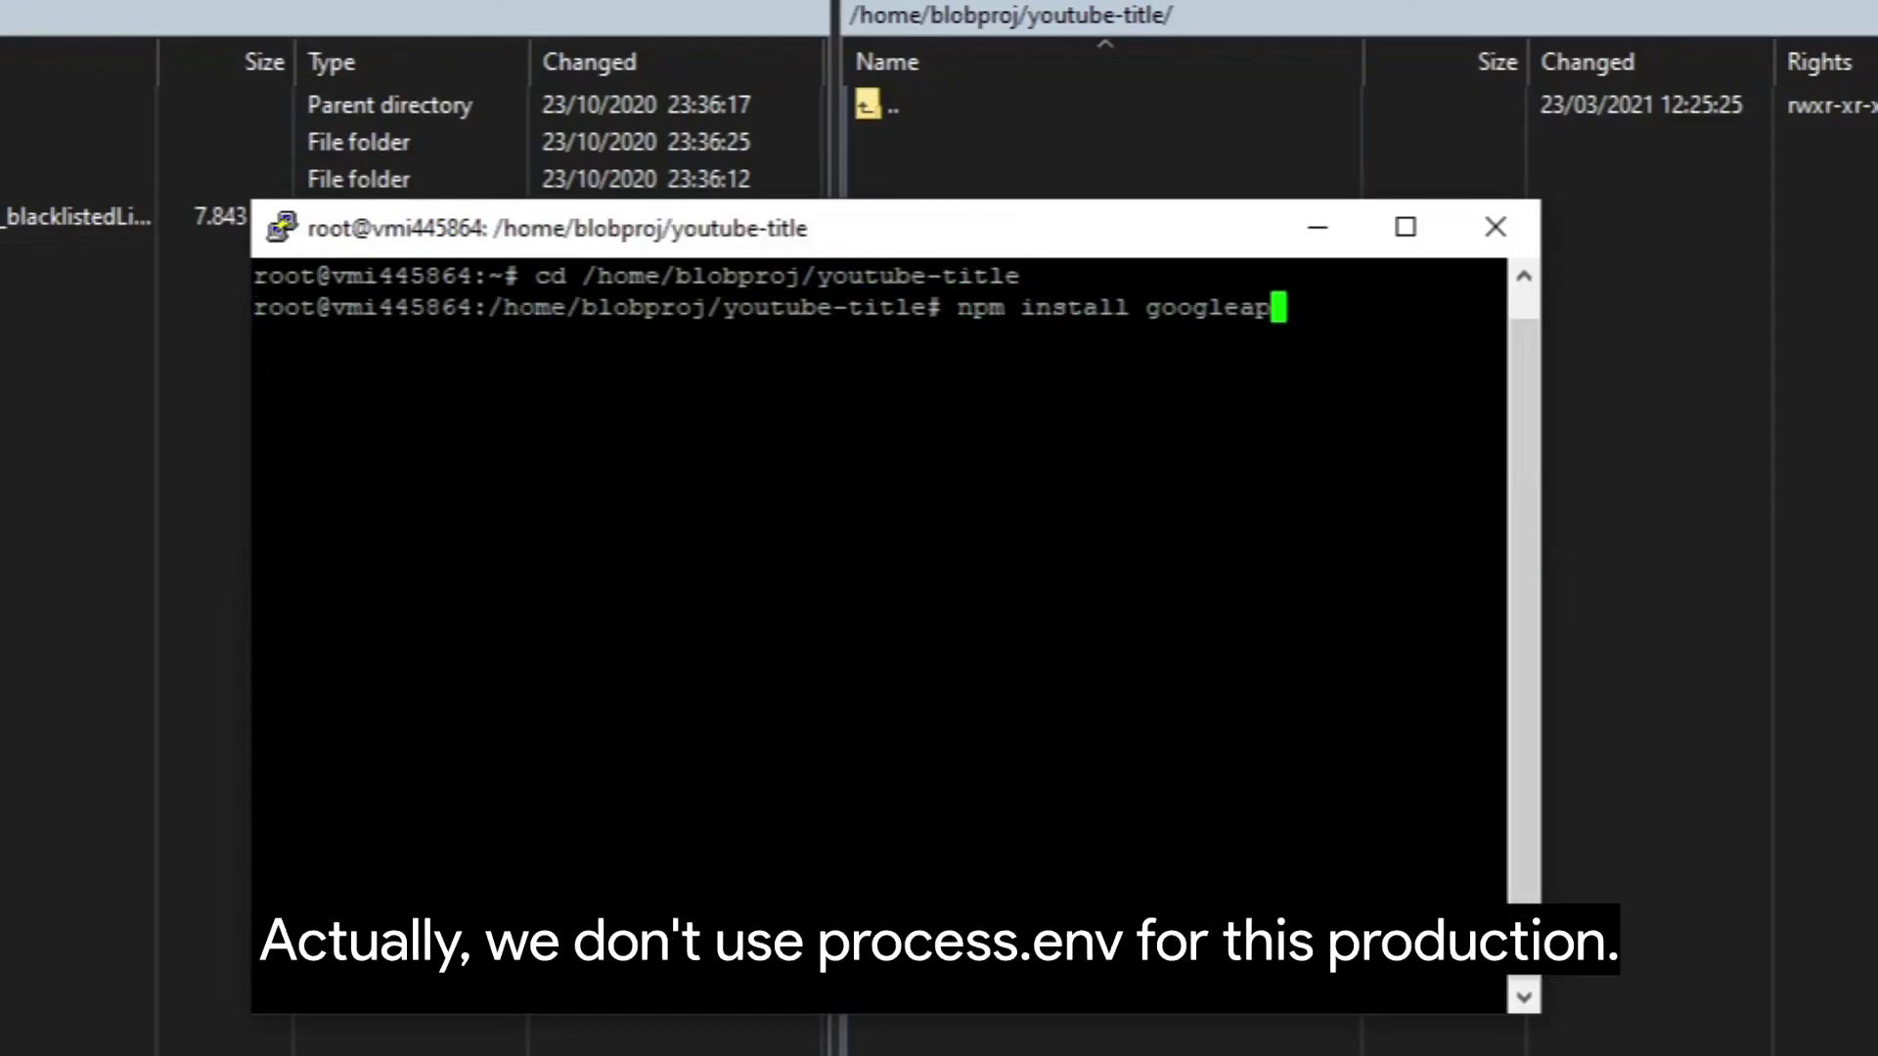
pyautogui.write('is ms ')
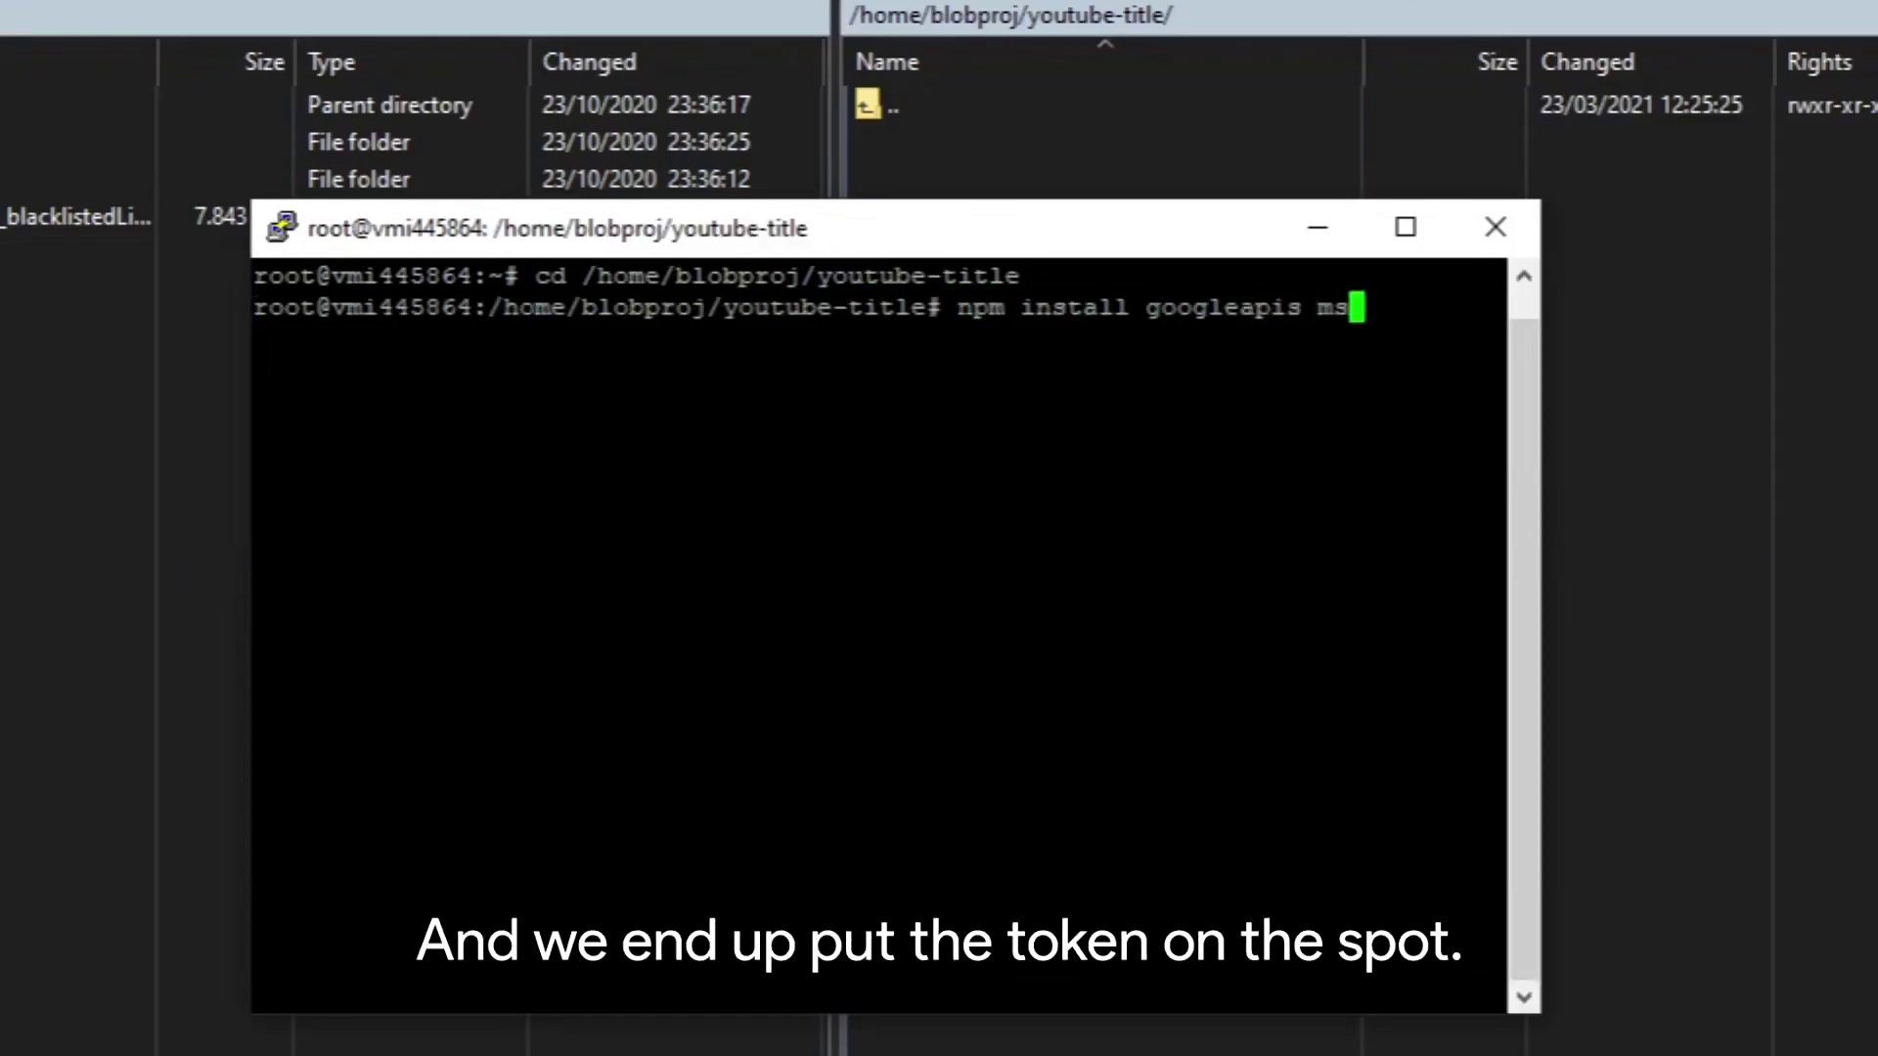
pyautogui.write('dotenv')
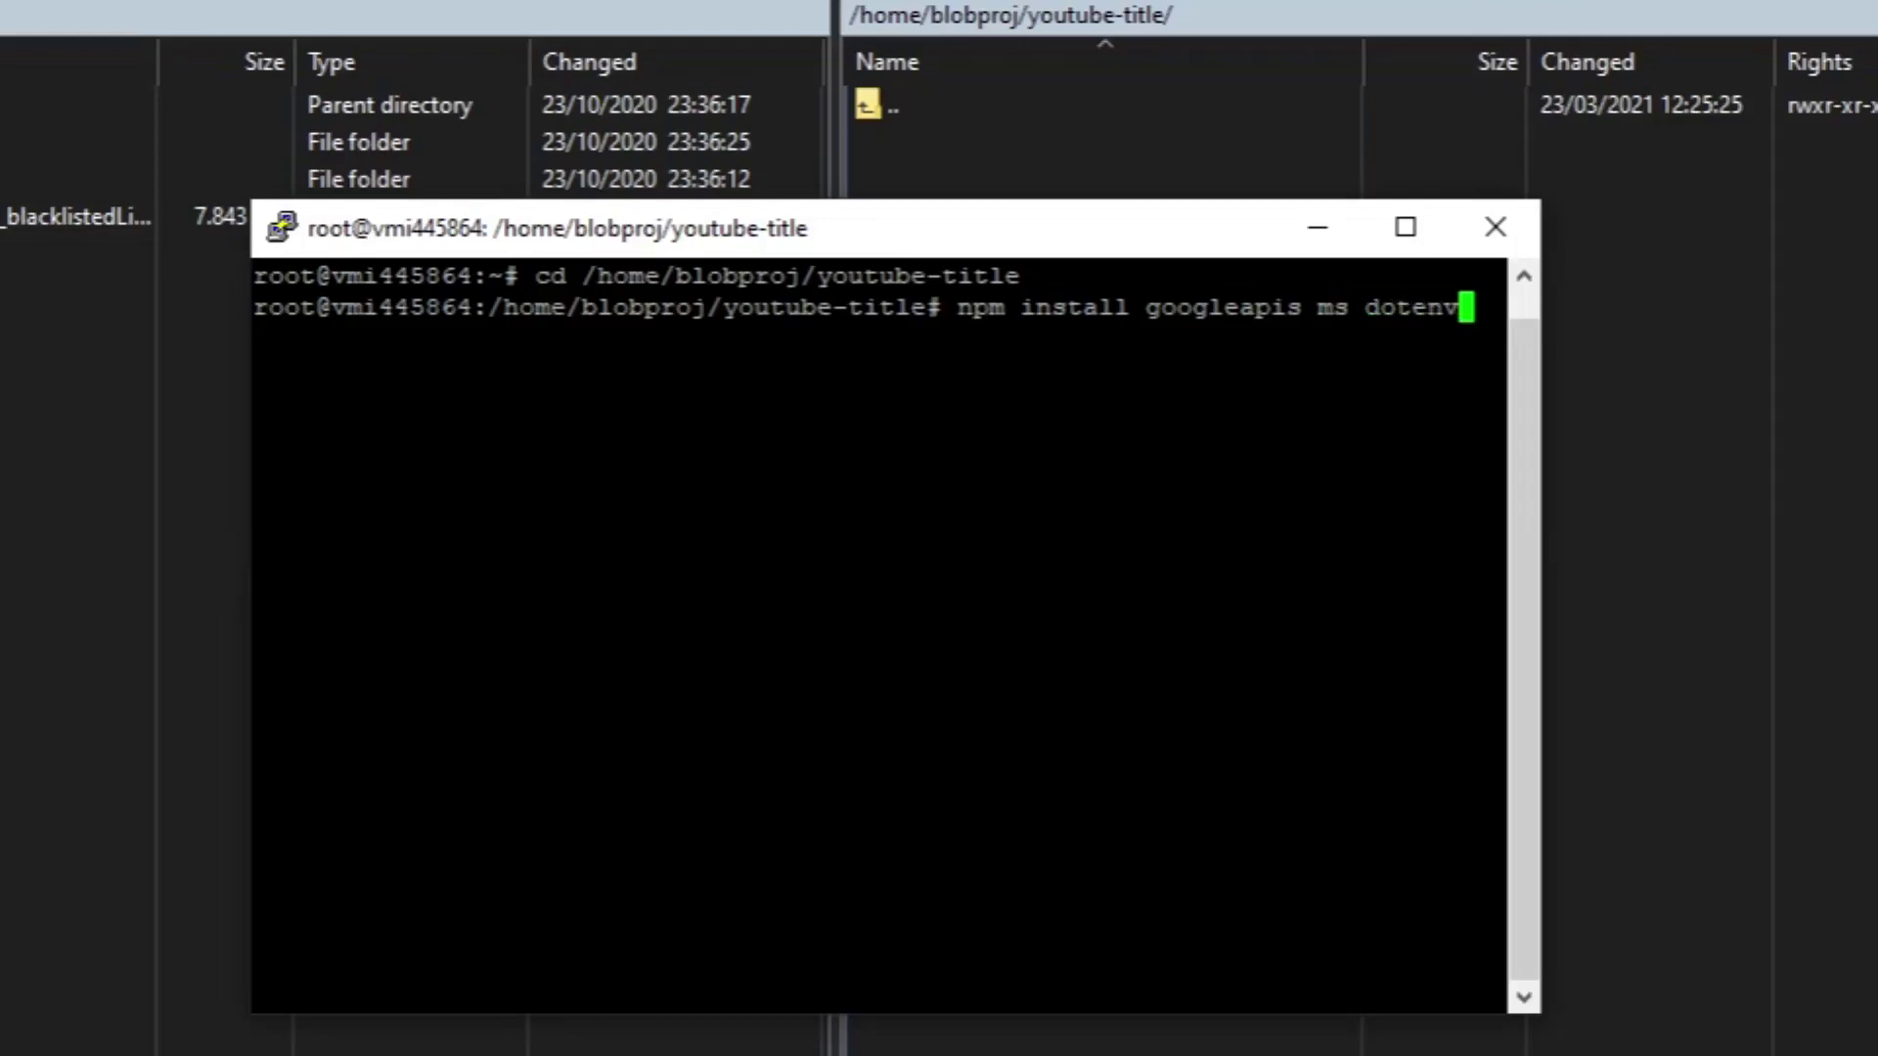
pyautogui.press('Return')
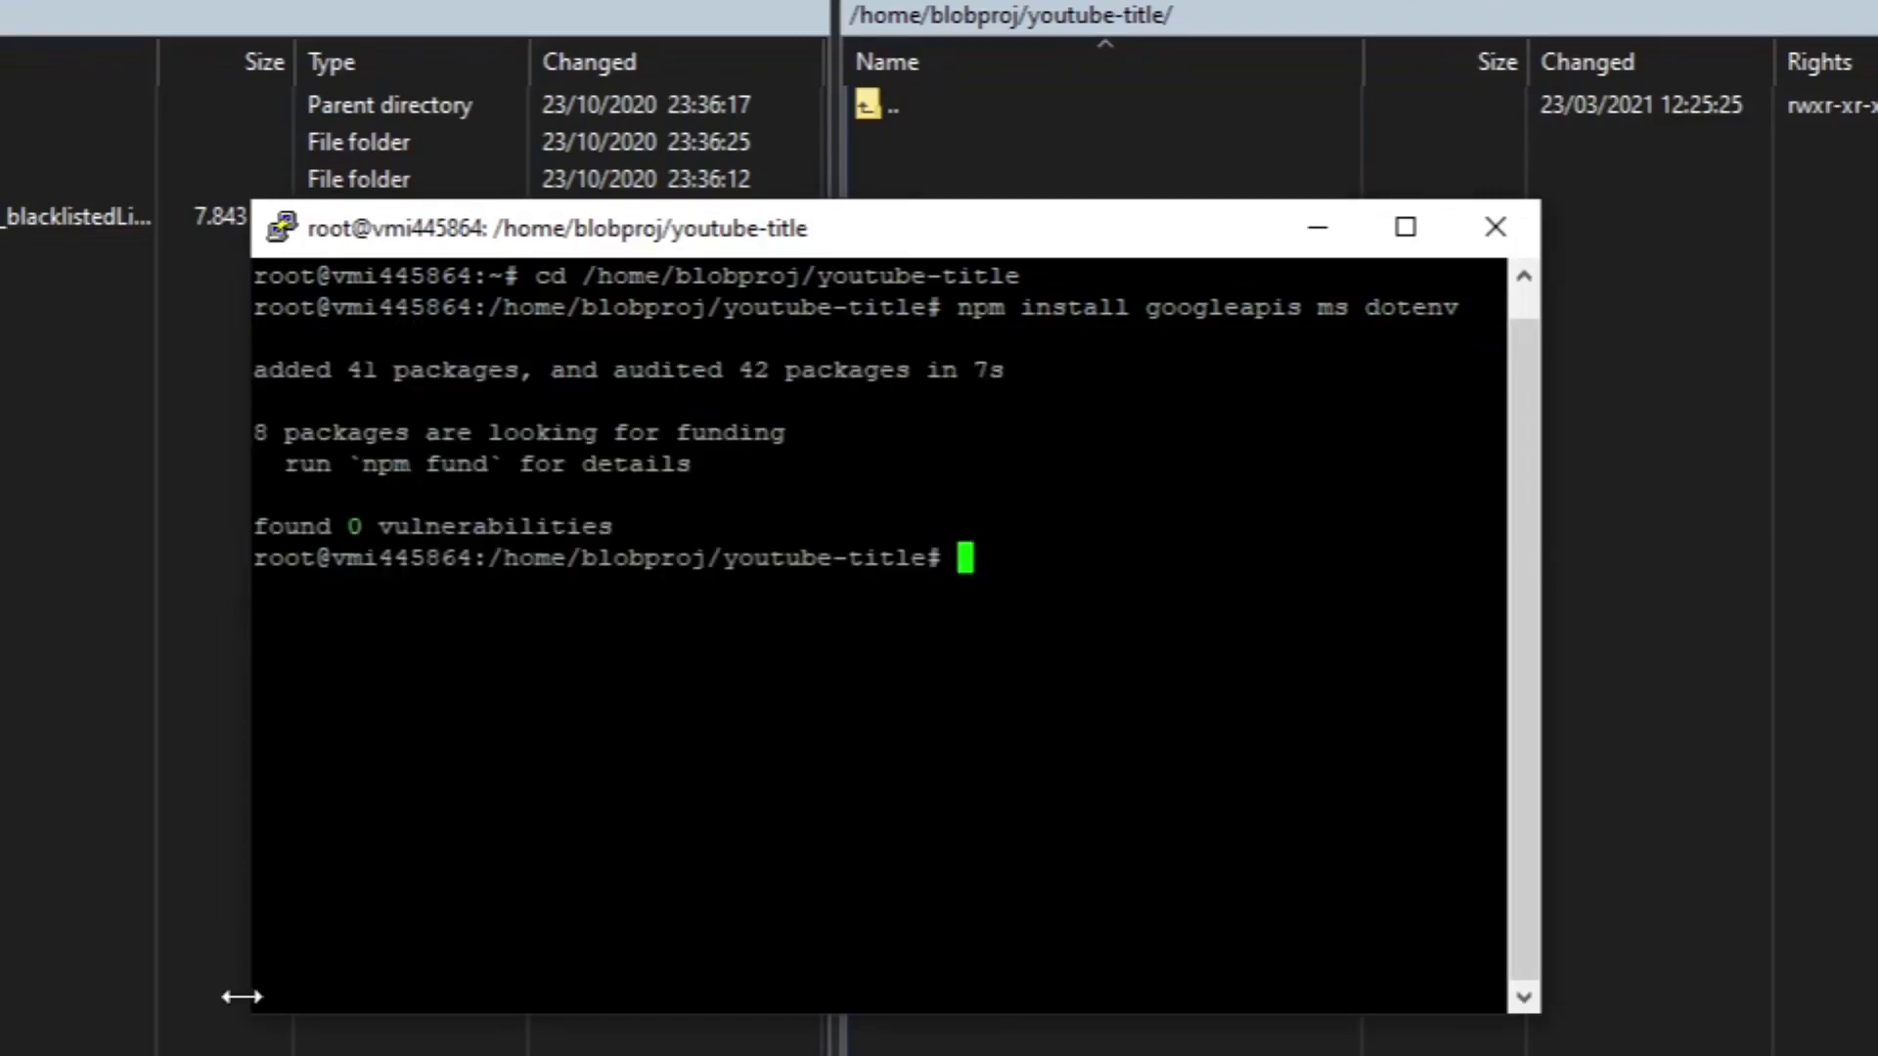
# Switch to the server's file manager and create a new file named index.js in /home/blobproj/youtube-title
pyautogui.moveTo(251, 1020); pyautogui.dragTo(1, 1022)
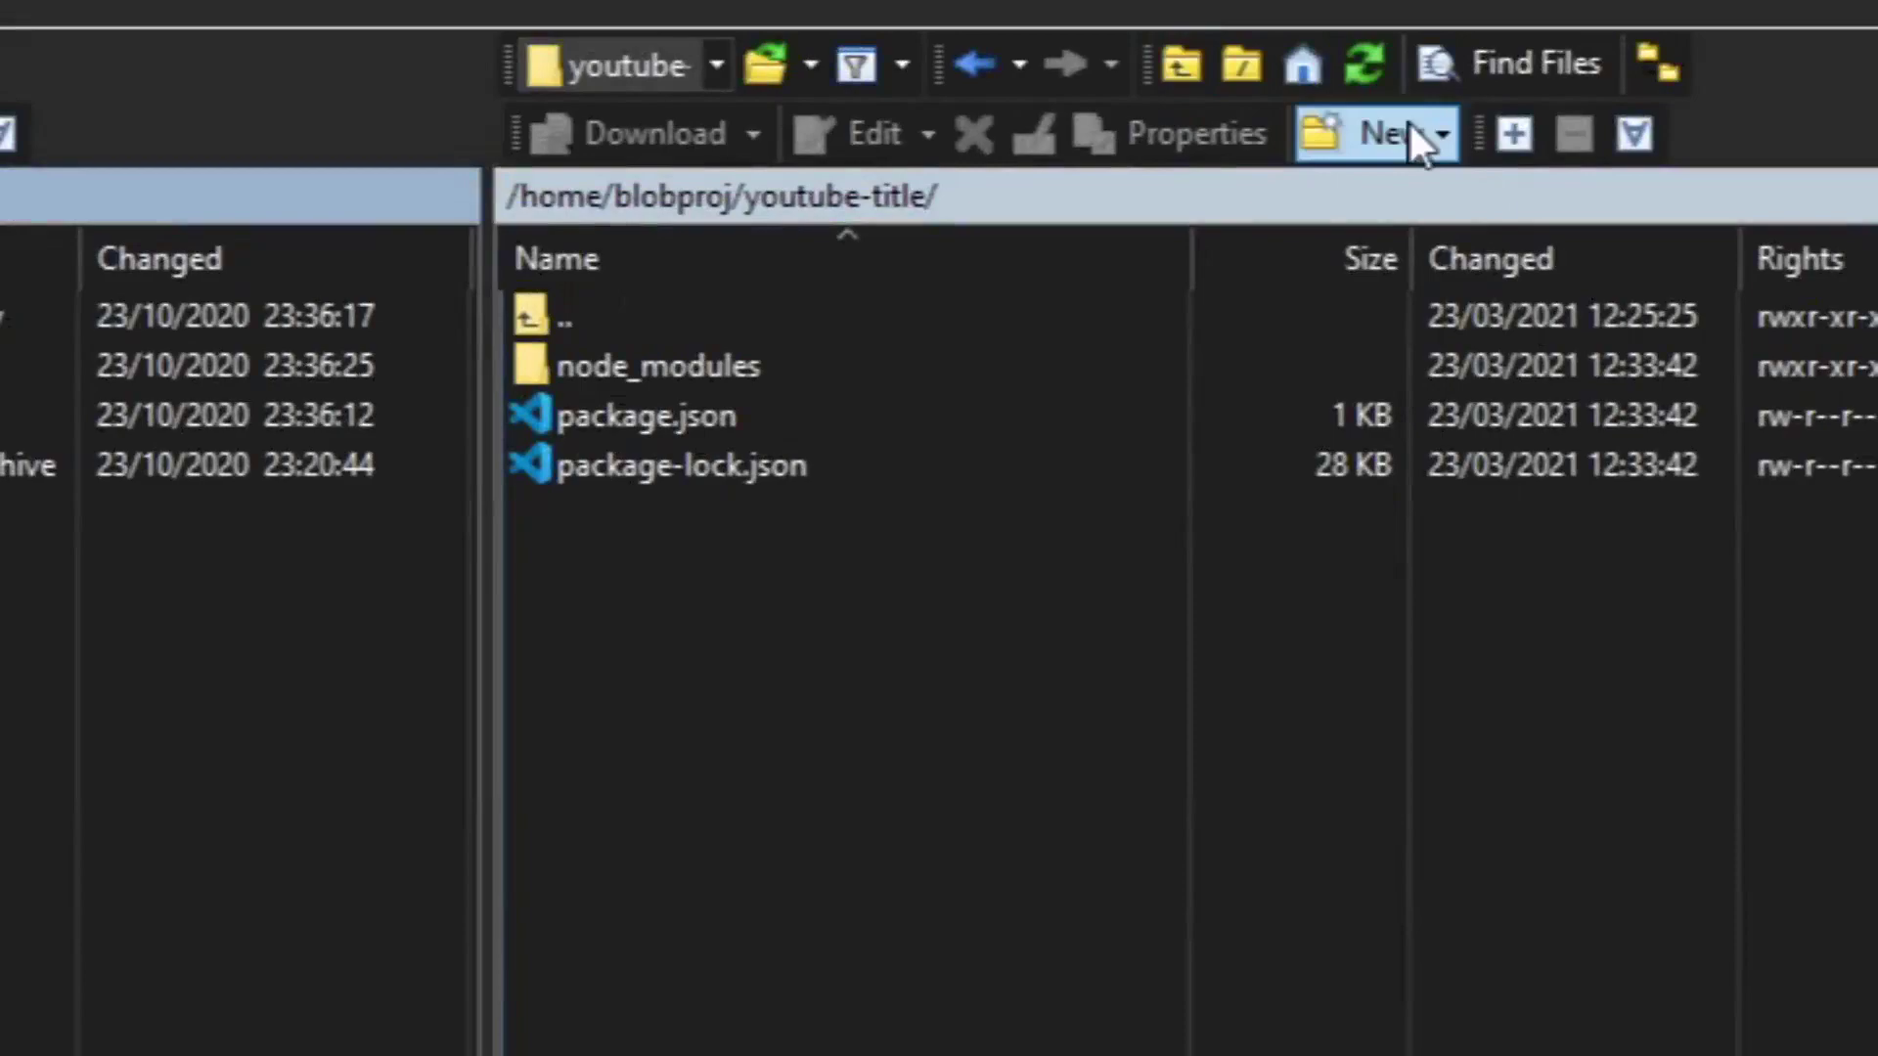
pyautogui.click(1411, 123)
pyautogui.click(1398, 210)
pyautogui.write('indfe')
pyautogui.press('BackSpace')
pyautogui.press('BackSpace')
pyautogui.write('ex.js')
pyautogui.press('Return')
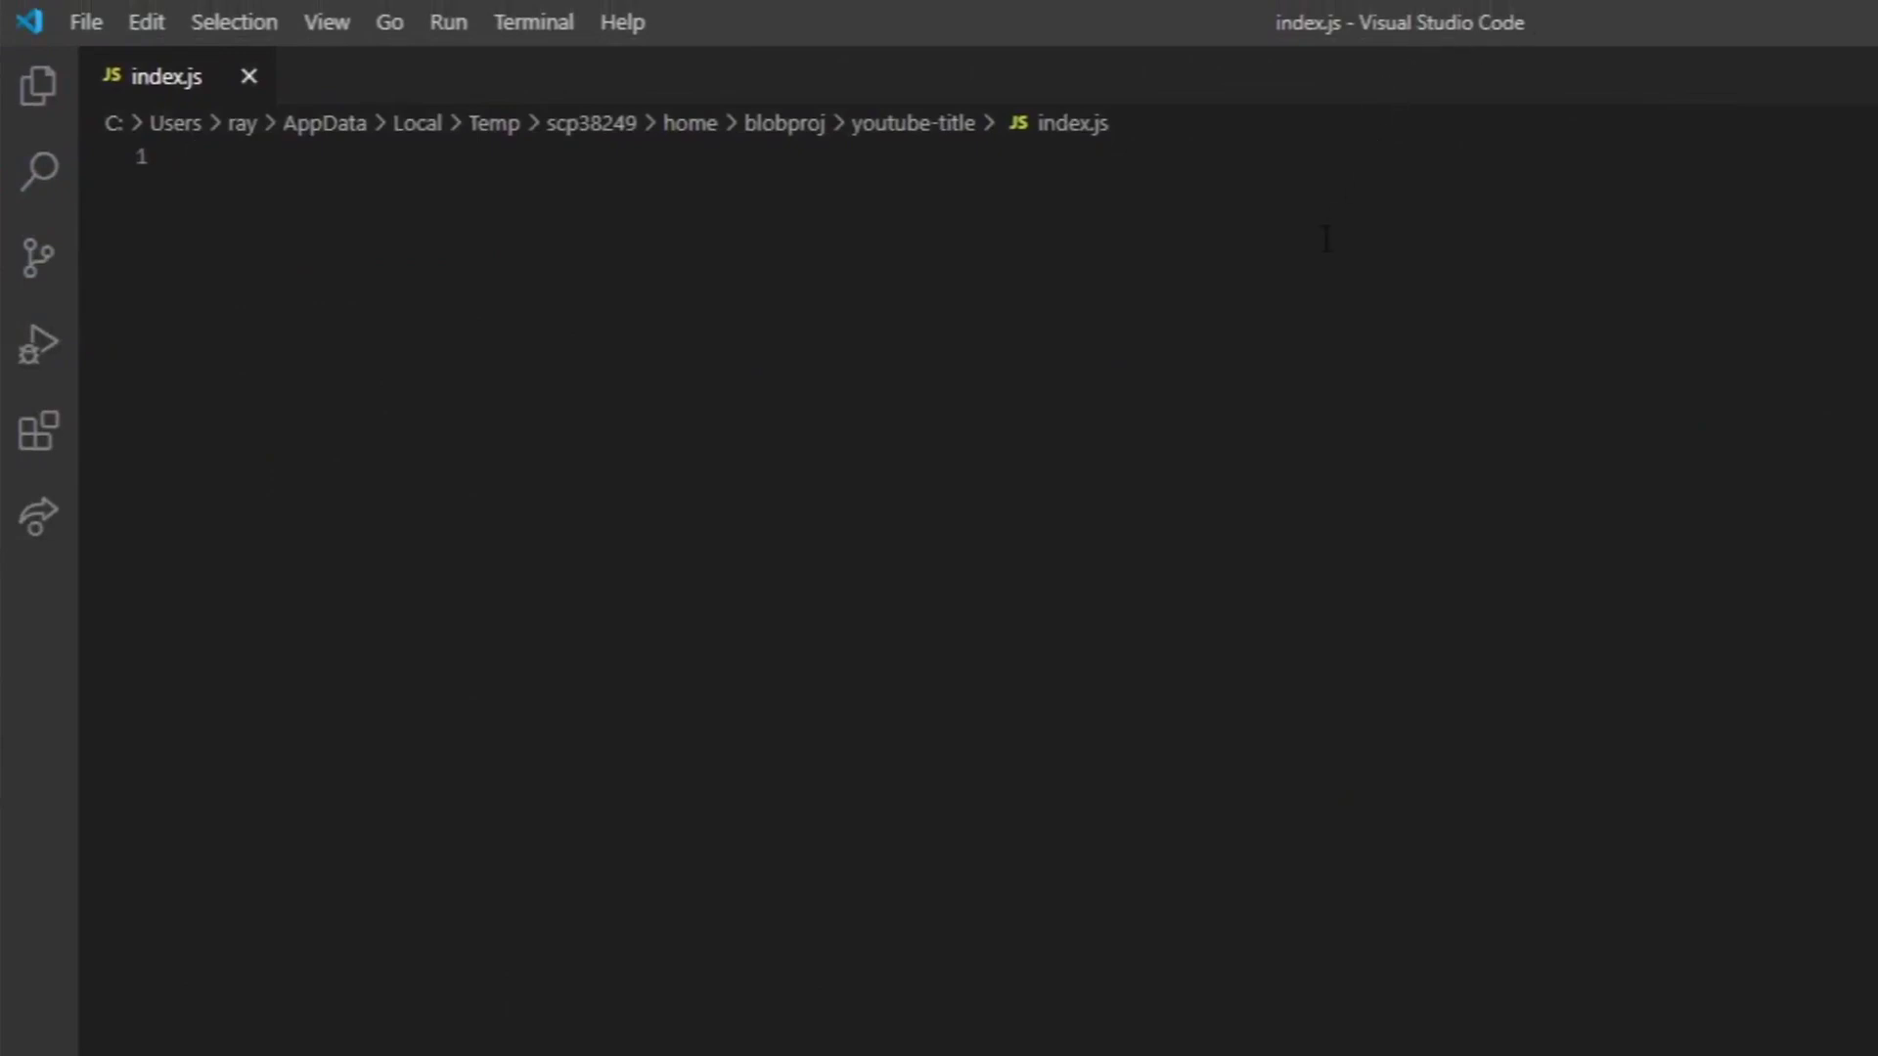
# Load the dotenv configuration on the first line of index.js with require("dotenv").config();
pyautogui.write('requestAnimationFrame(')
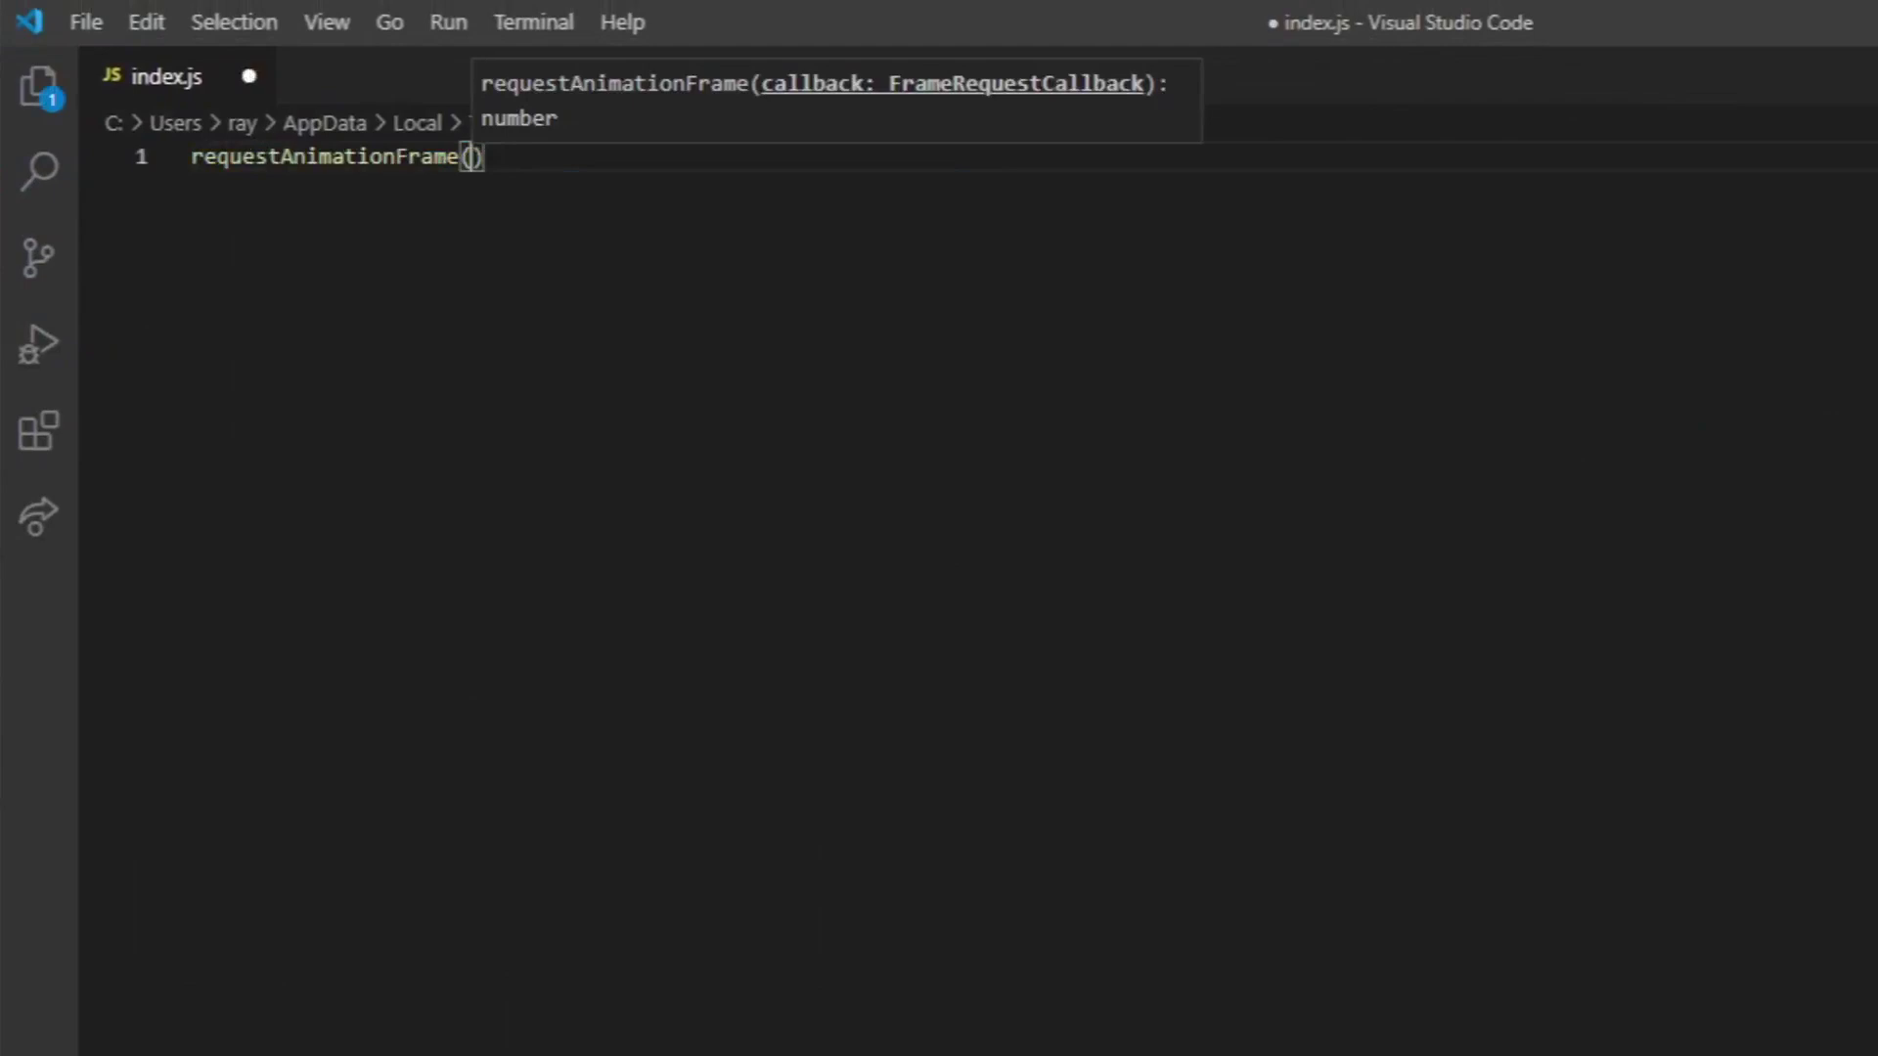
pyautogui.press('BackSpace')
pyautogui.press('BackSpace')
pyautogui.press('BackSpace')
pyautogui.press('BackSpace')
pyautogui.press('BackSpace')
pyautogui.press('BackSpace')
pyautogui.press('BackSpace')
pyautogui.press('BackSpace')
pyautogui.press('BackSpace')
pyautogui.press('BackSpace')
pyautogui.press('BackSpace')
pyautogui.press('BackSpace')
pyautogui.press('BackSpace')
pyautogui.press('BackSpace')
pyautogui.press('BackSpace')
pyautogui.press('BackSpace')
pyautogui.press('BackSpace')
pyautogui.press('BackSpace')
pyautogui.write('ire("dontenv')
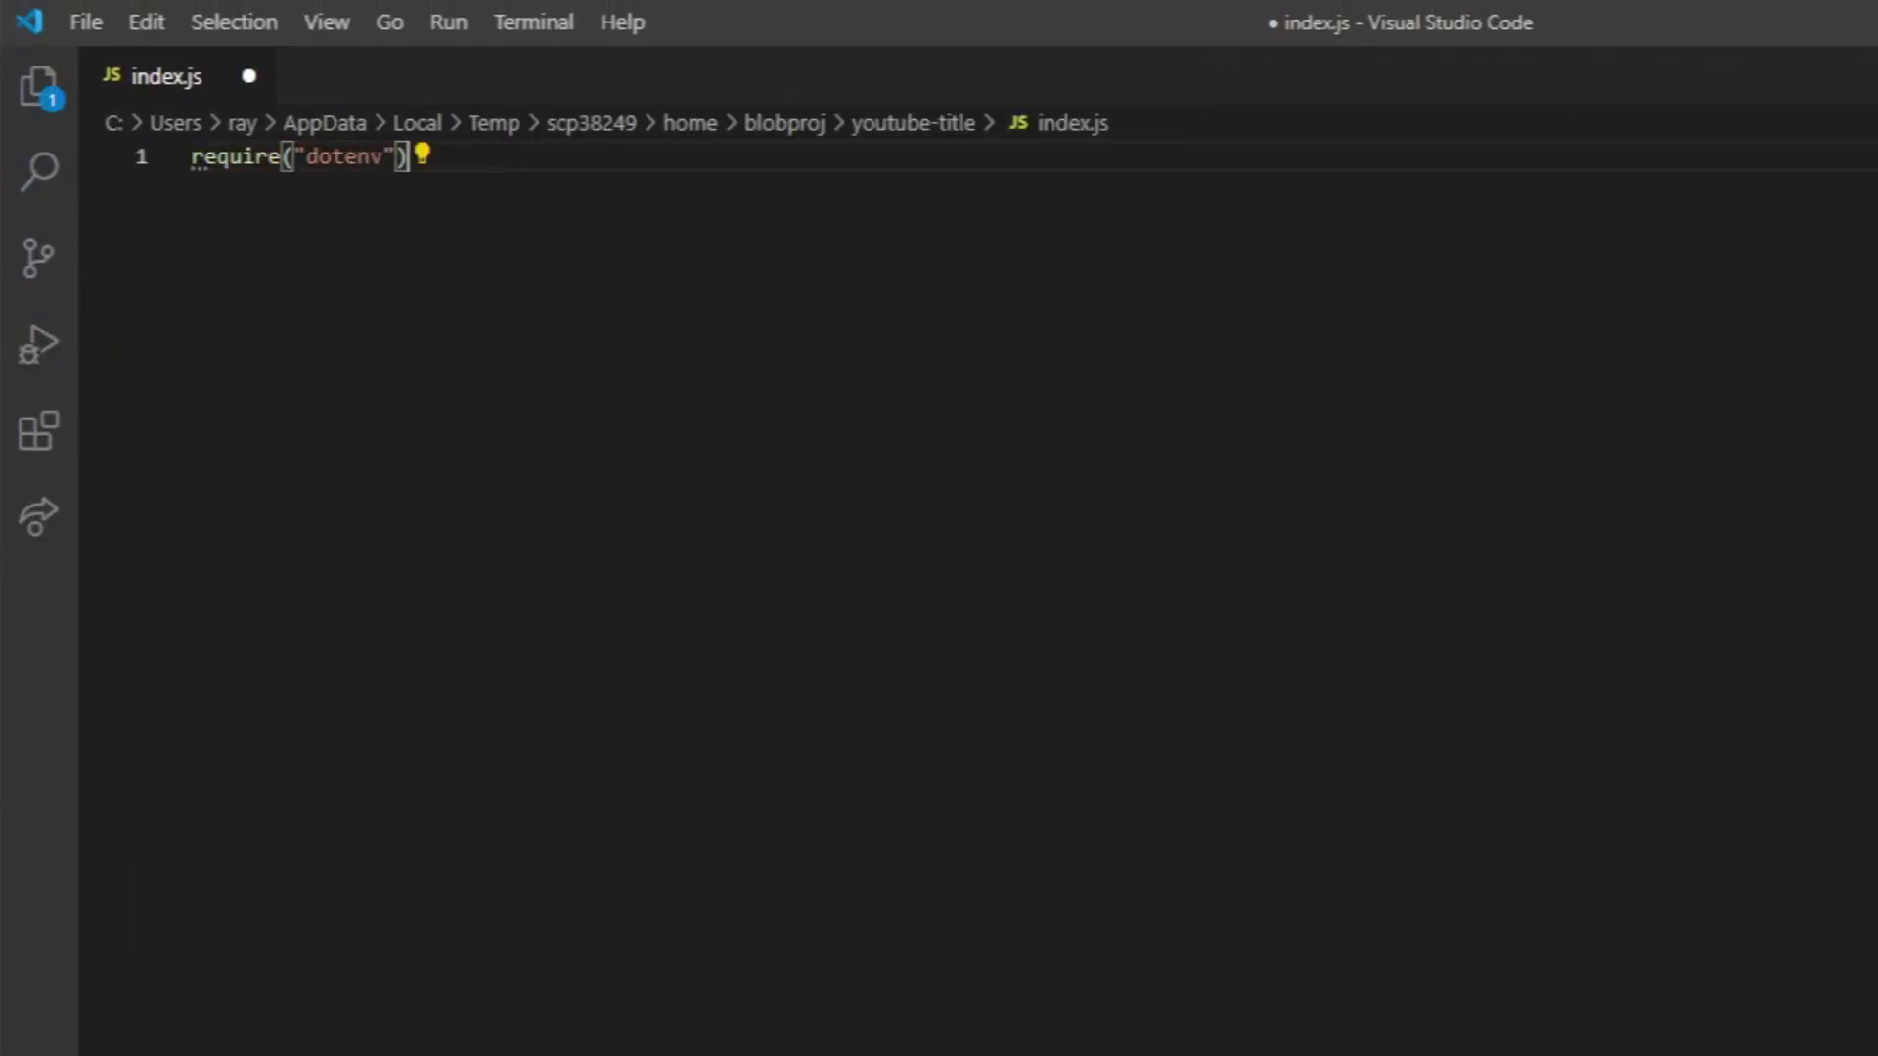
pyautogui.write('.config();')
pyautogui.press('Return')
# Import google from the googleapis package below the dotenv line with const {google} = require("googleapis");
pyautogui.write('const ')
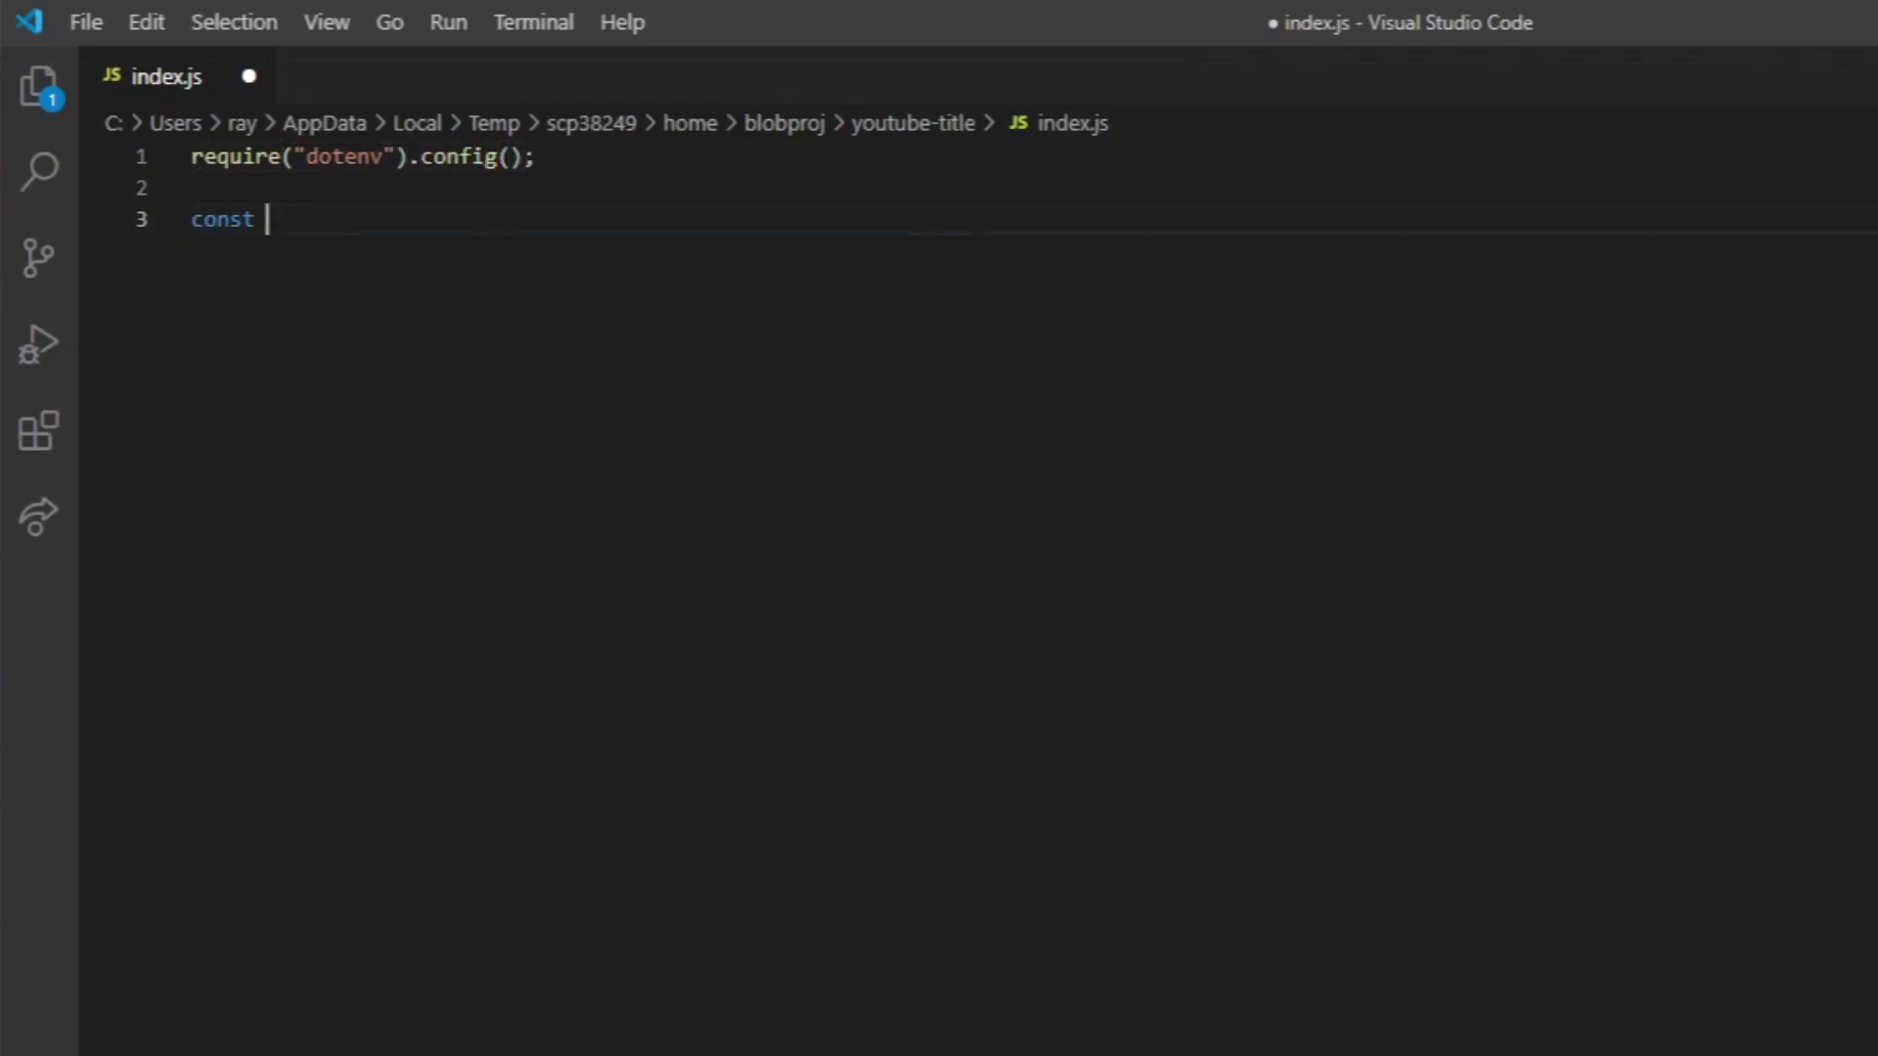
pyautogui.write('{google} ')
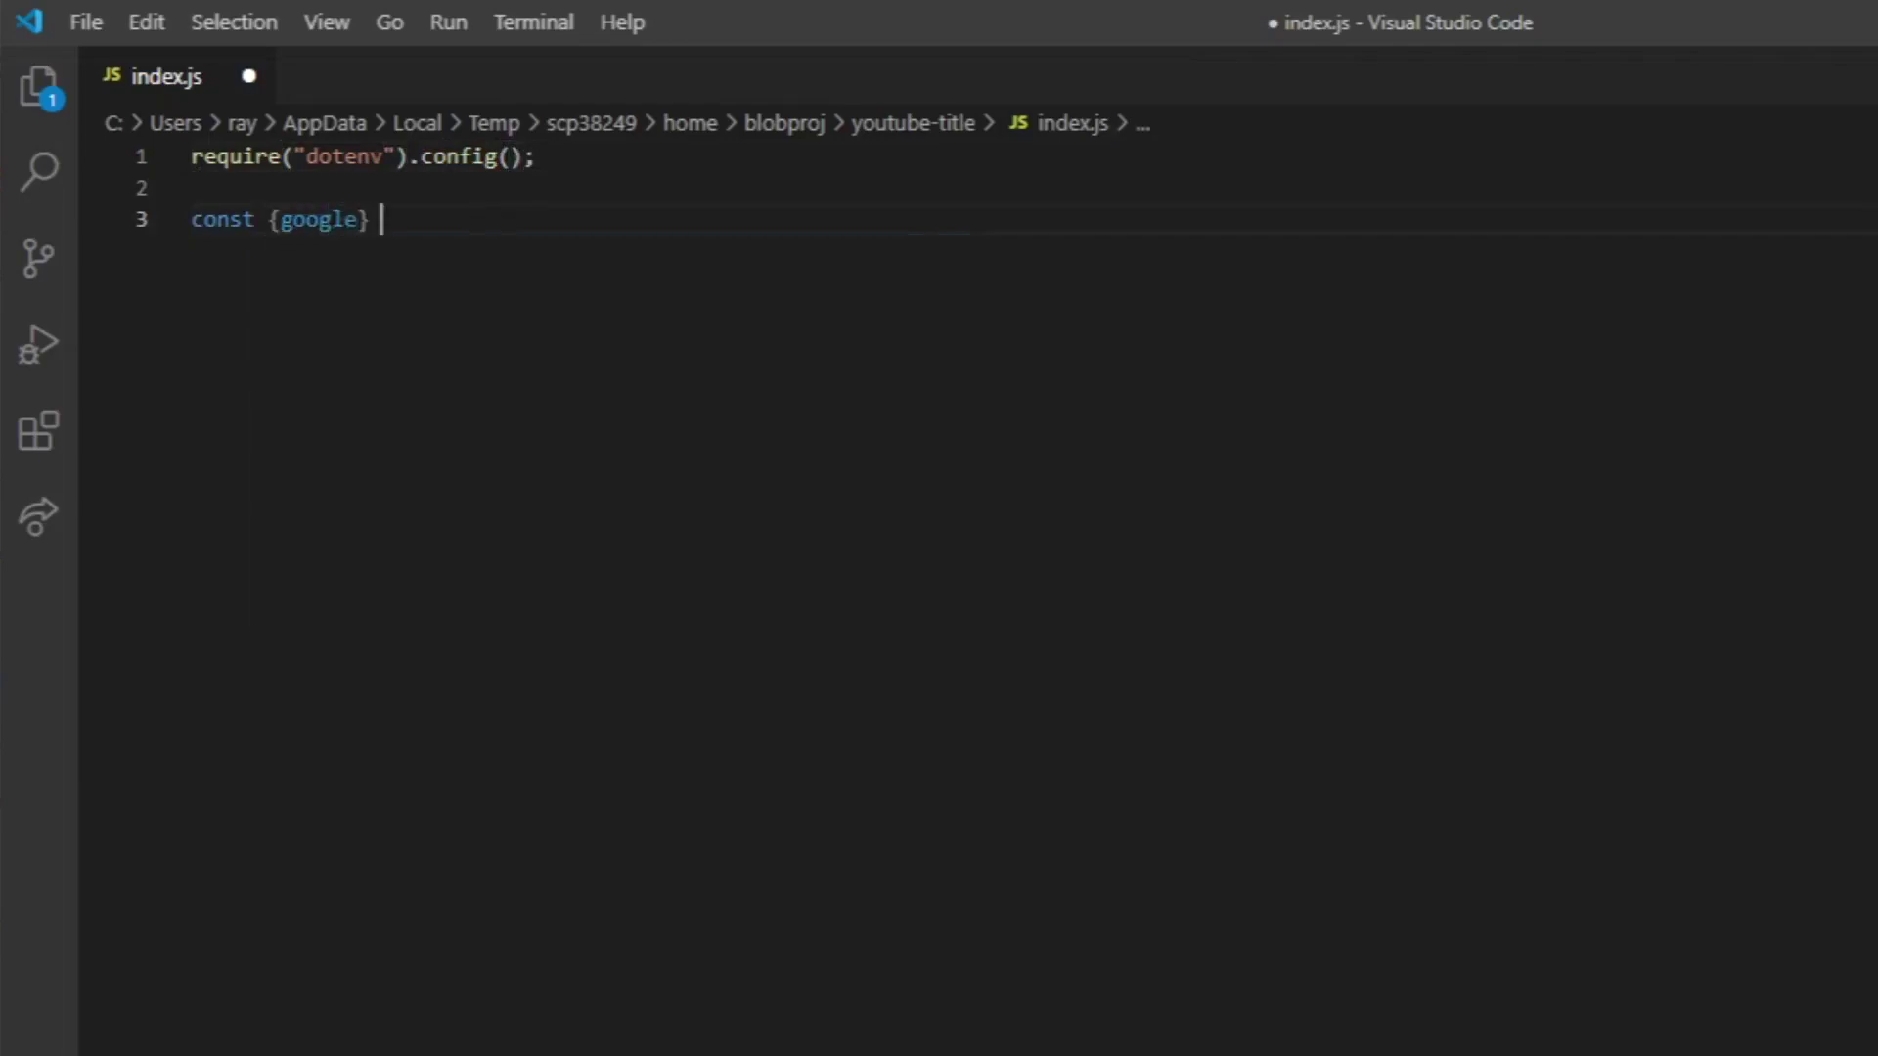
pyautogui.write('= require("googleapi')
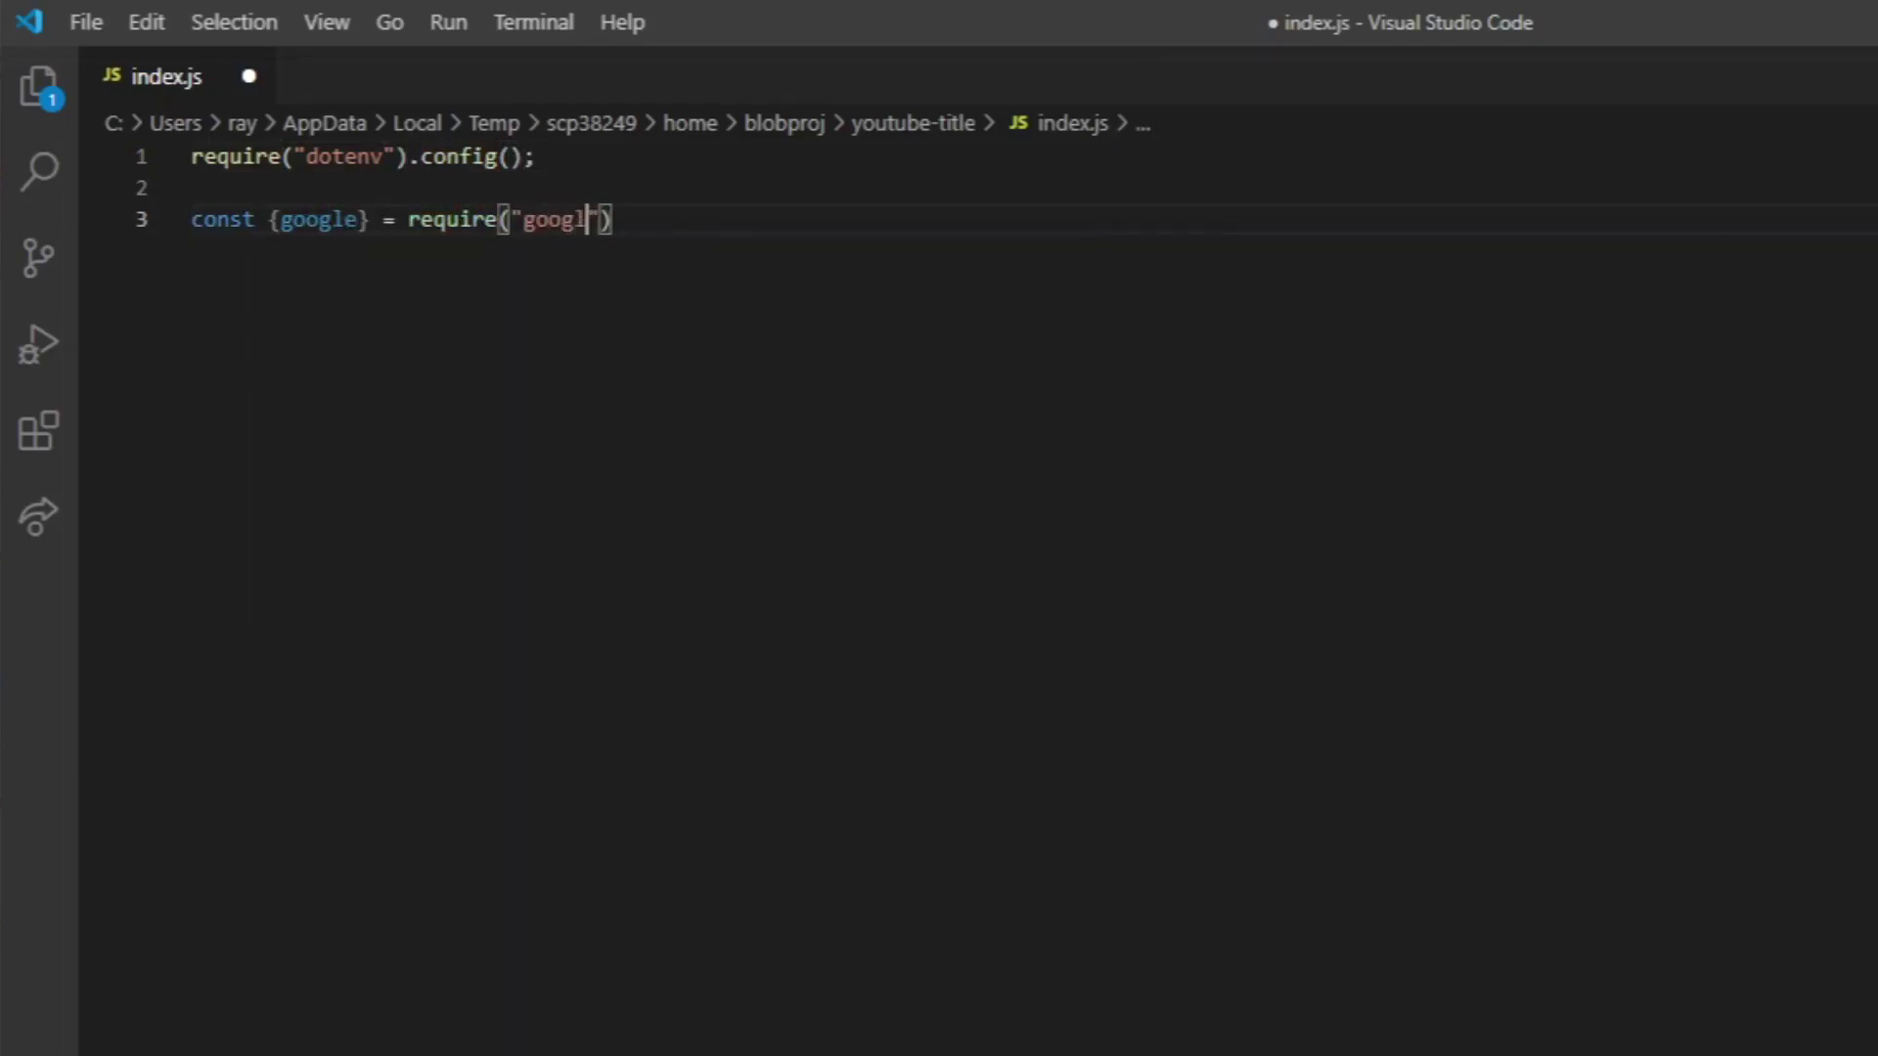
pyautogui.write('s"')
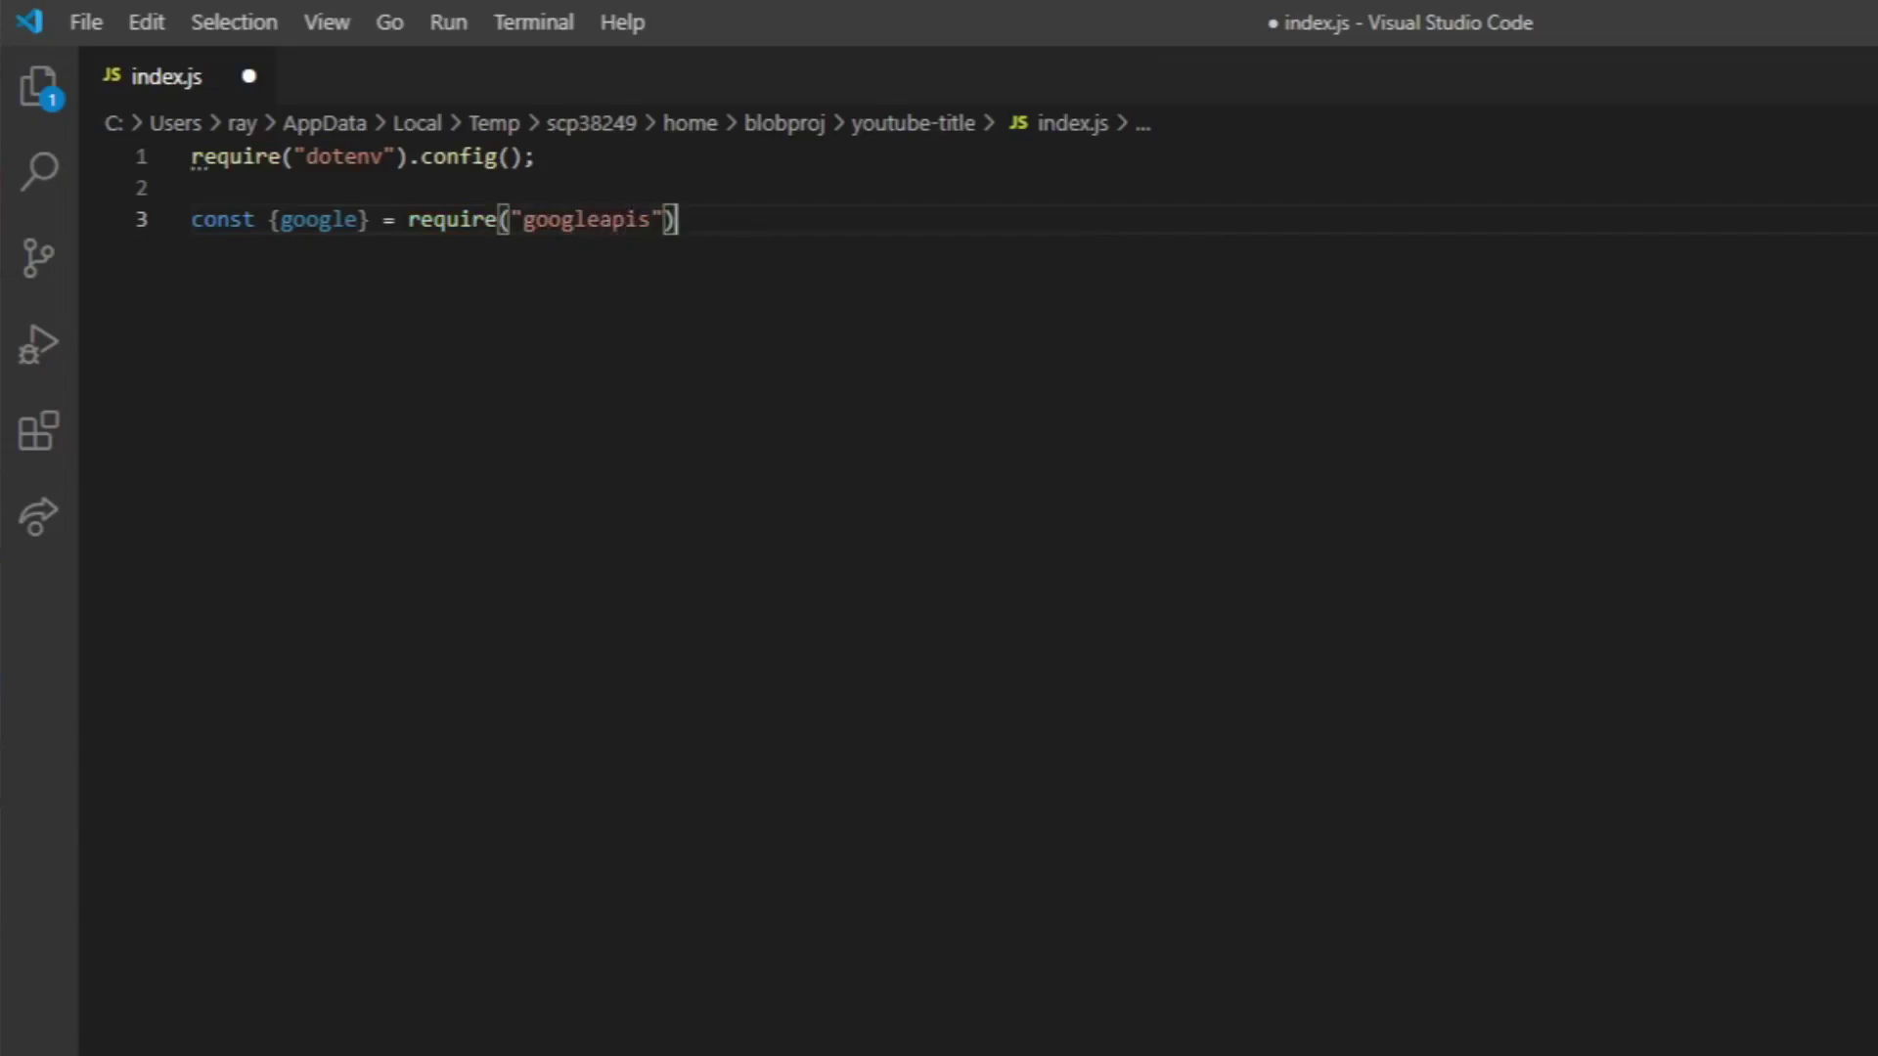
pyautogui.write(');')
pyautogui.press('Return')
# Import the ms package under the googleapis import with const ms = require("ms");
pyautogui.write('const ms= r')
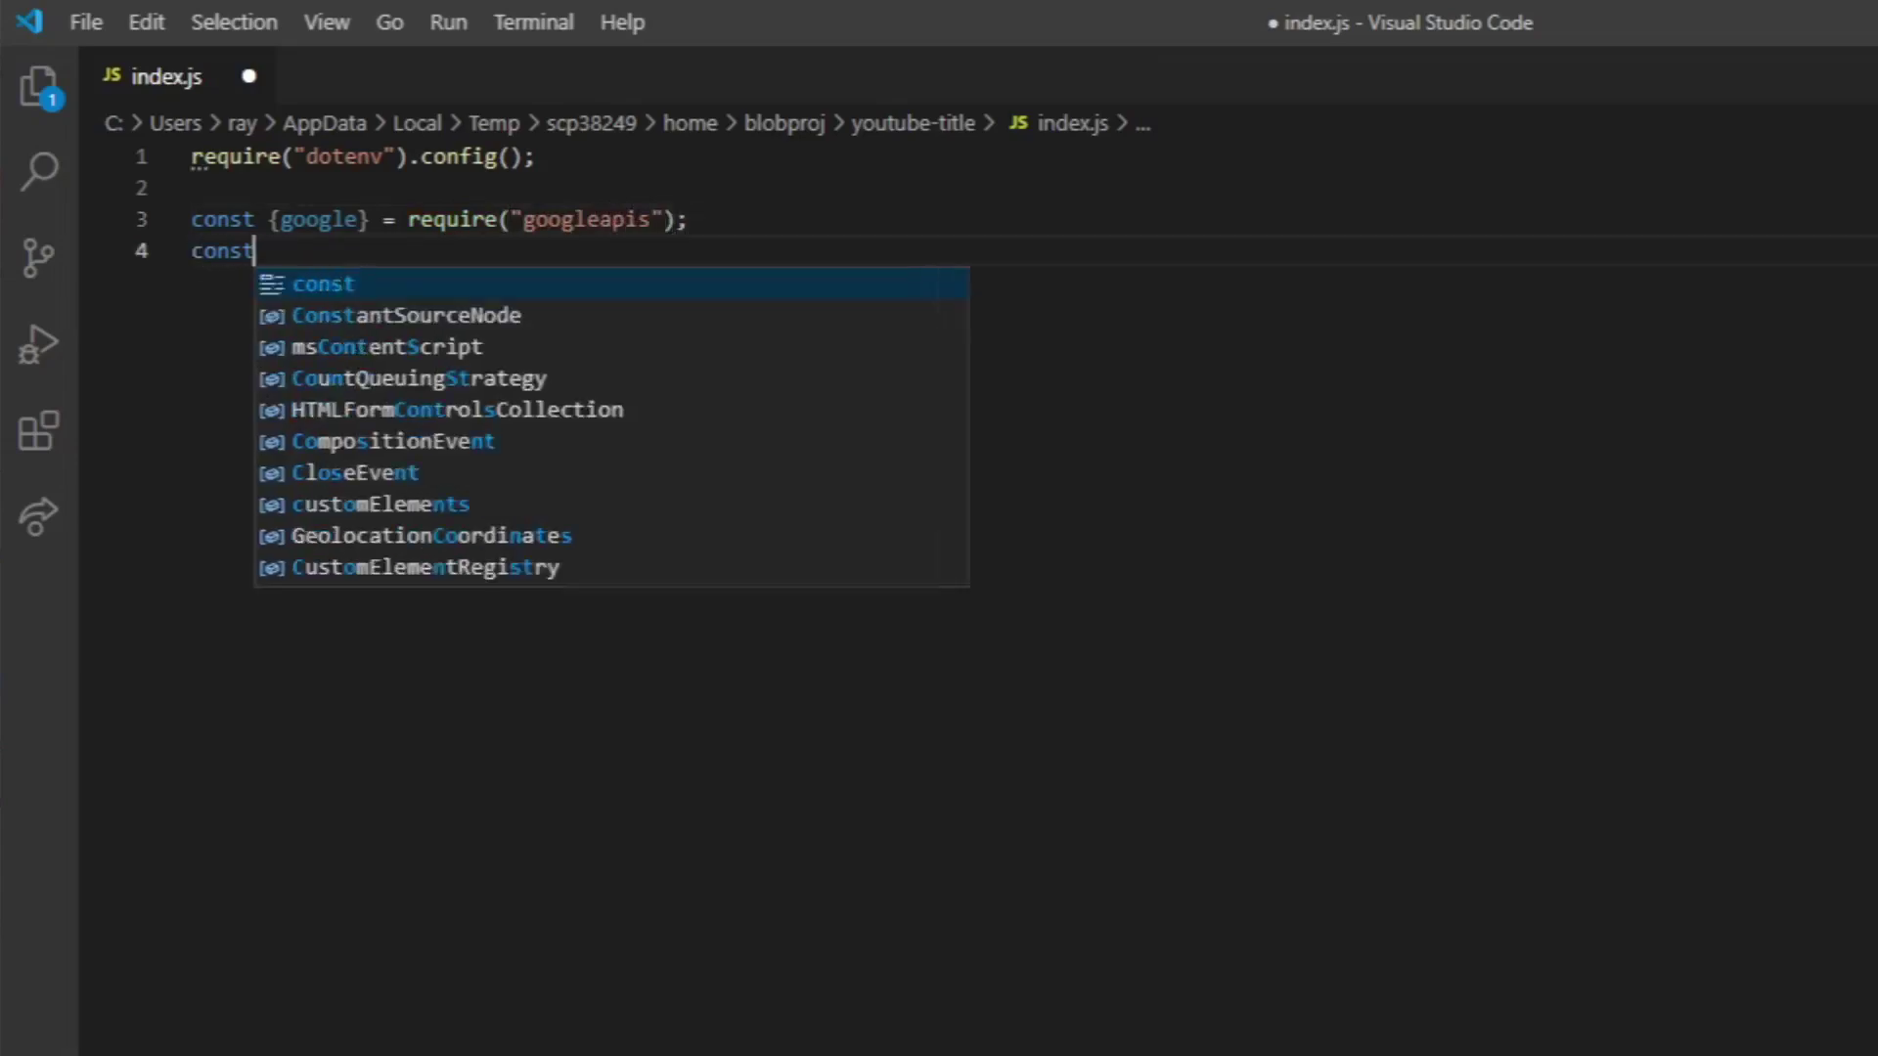
pyautogui.press('BackSpace')
pyautogui.press('BackSpace')
pyautogui.press('BackSpace')
pyautogui.write('req')
pyautogui.press('Down')
pyautogui.press('Tab')
pyautogui.write('("ms");')
pyautogui.press('Return')
# Declare a string constant named videoID below the ms import
pyautogui.write('const ')
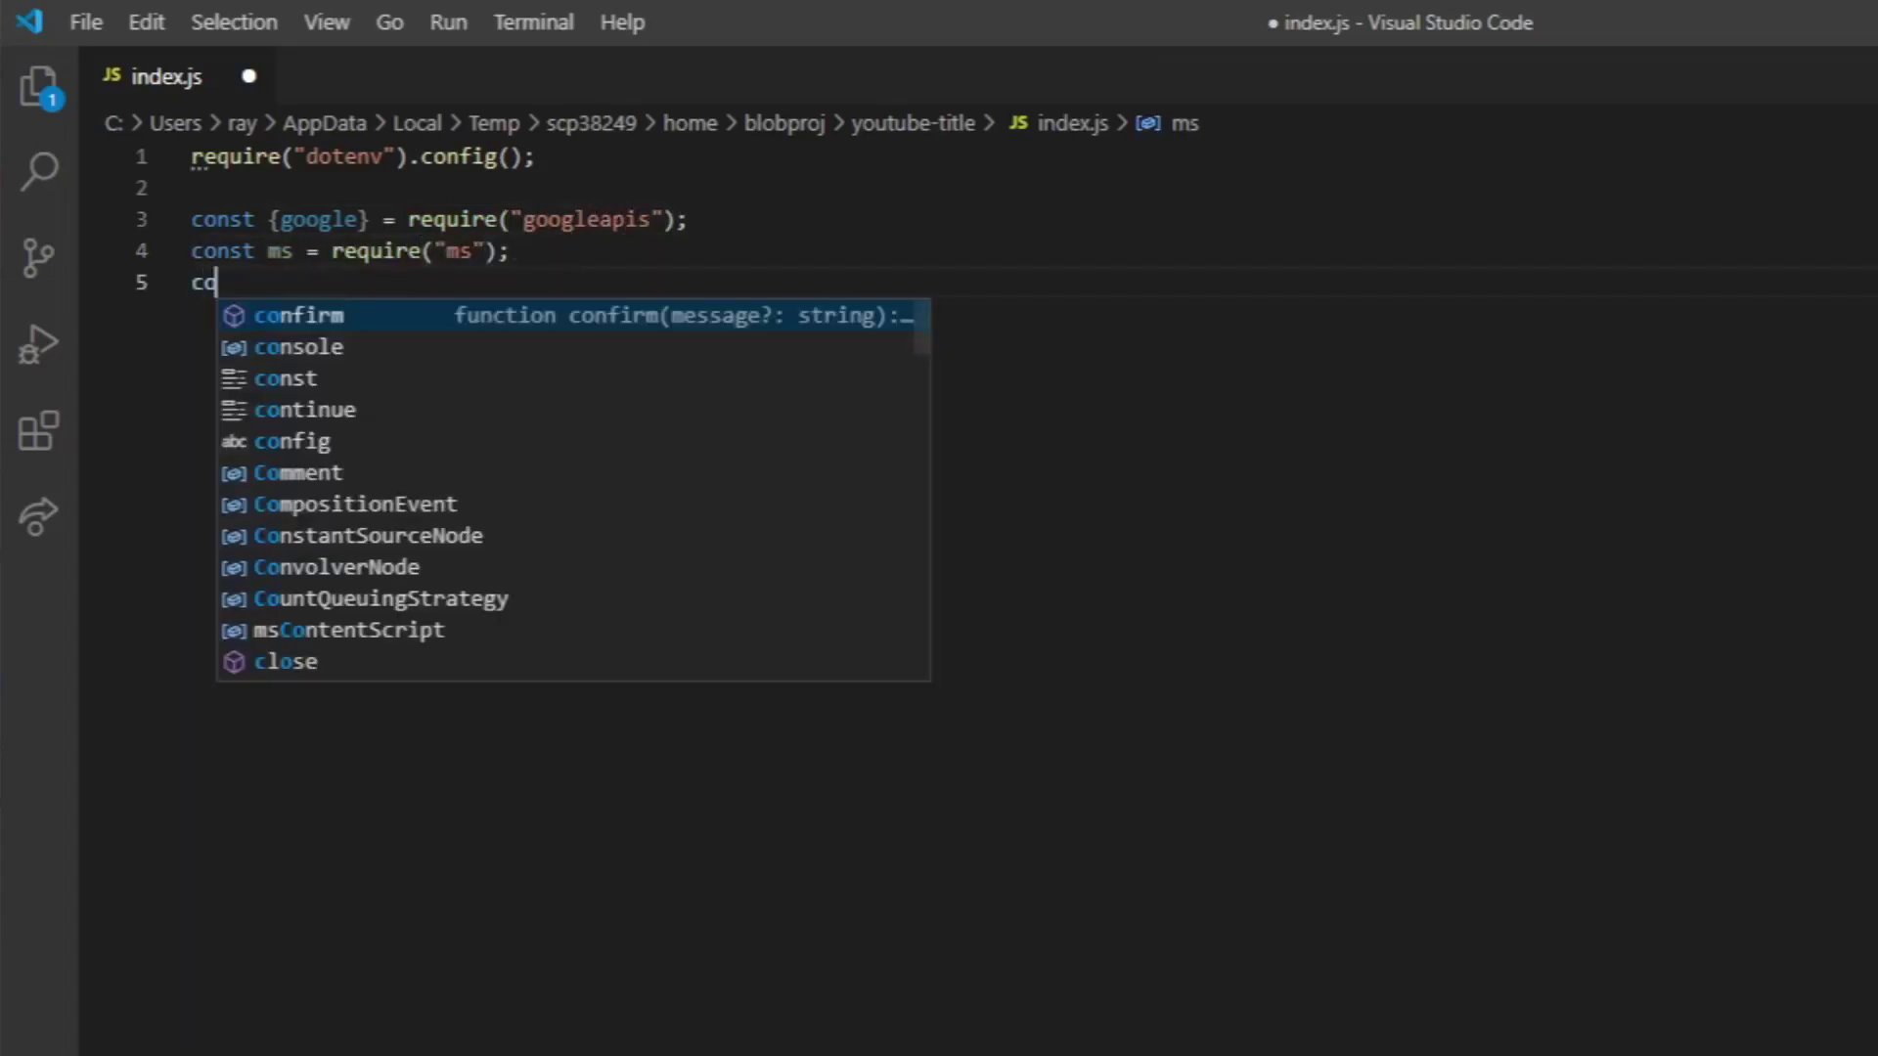
pyautogui.write('video')
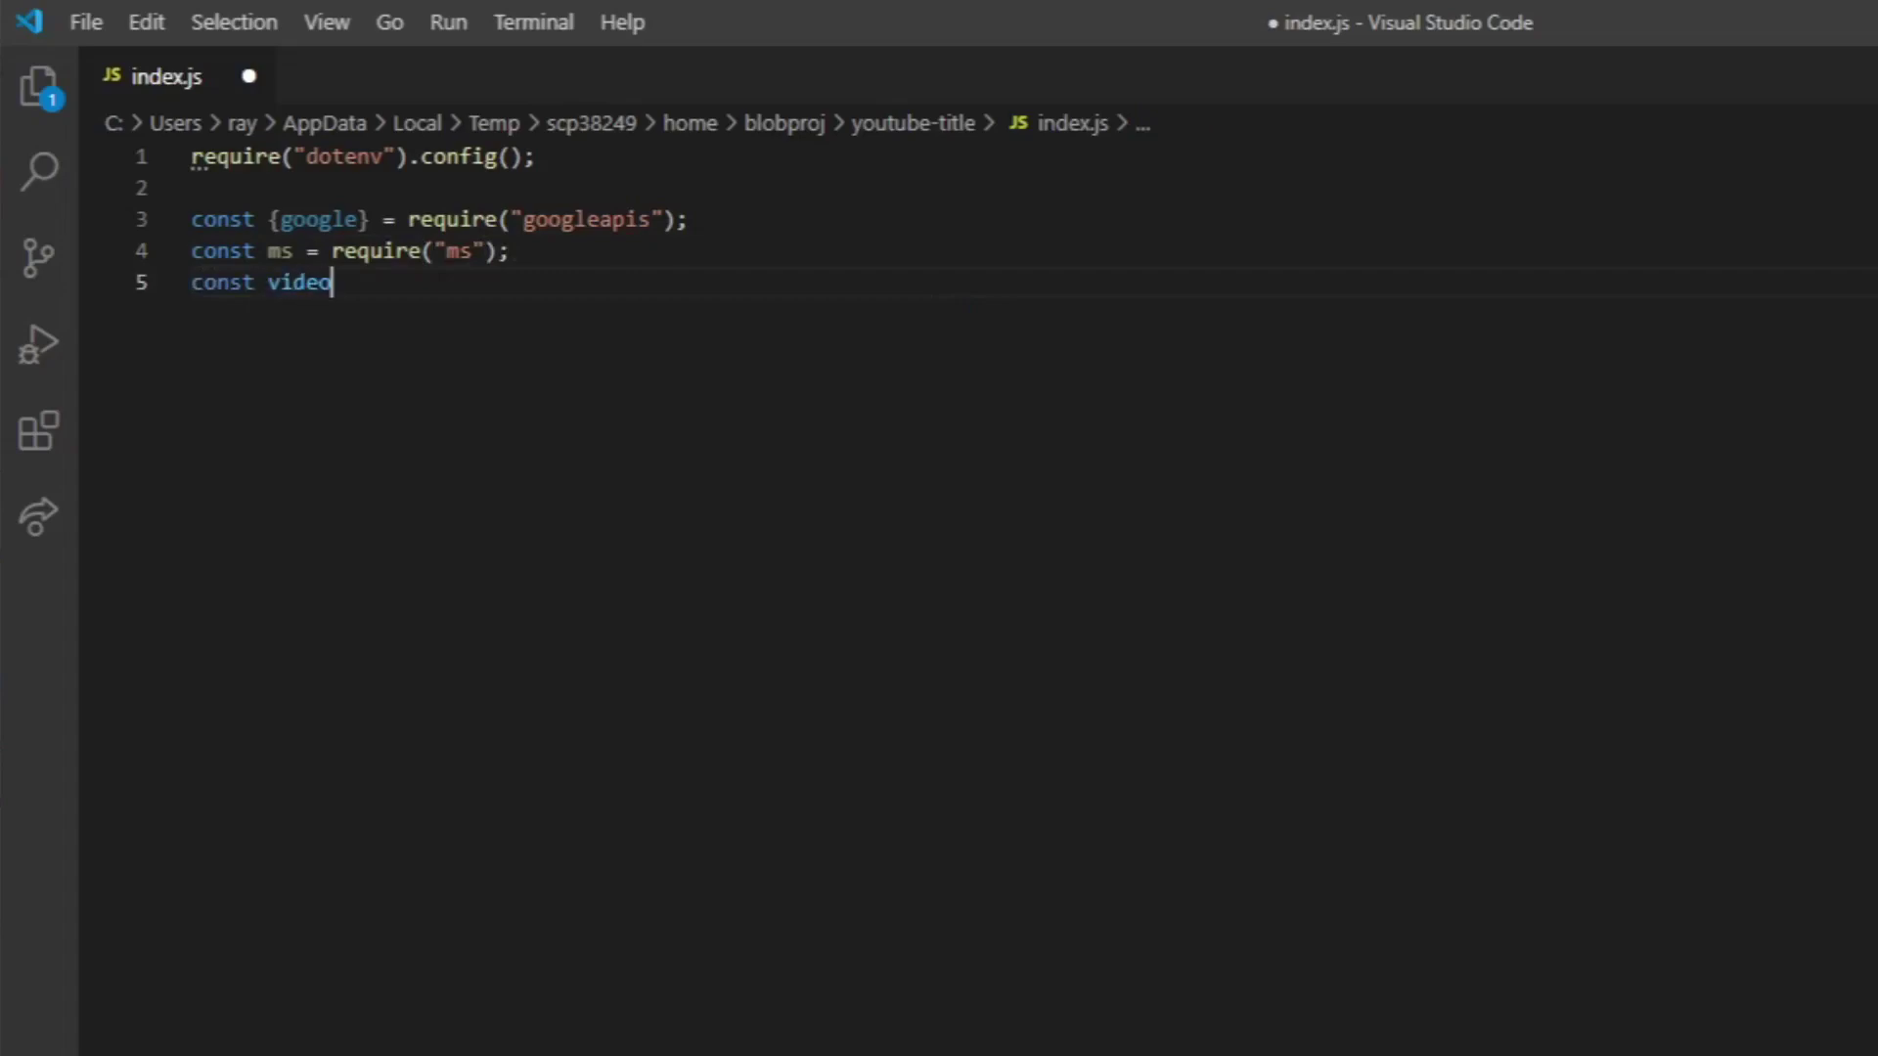
pyautogui.write('ID = "')
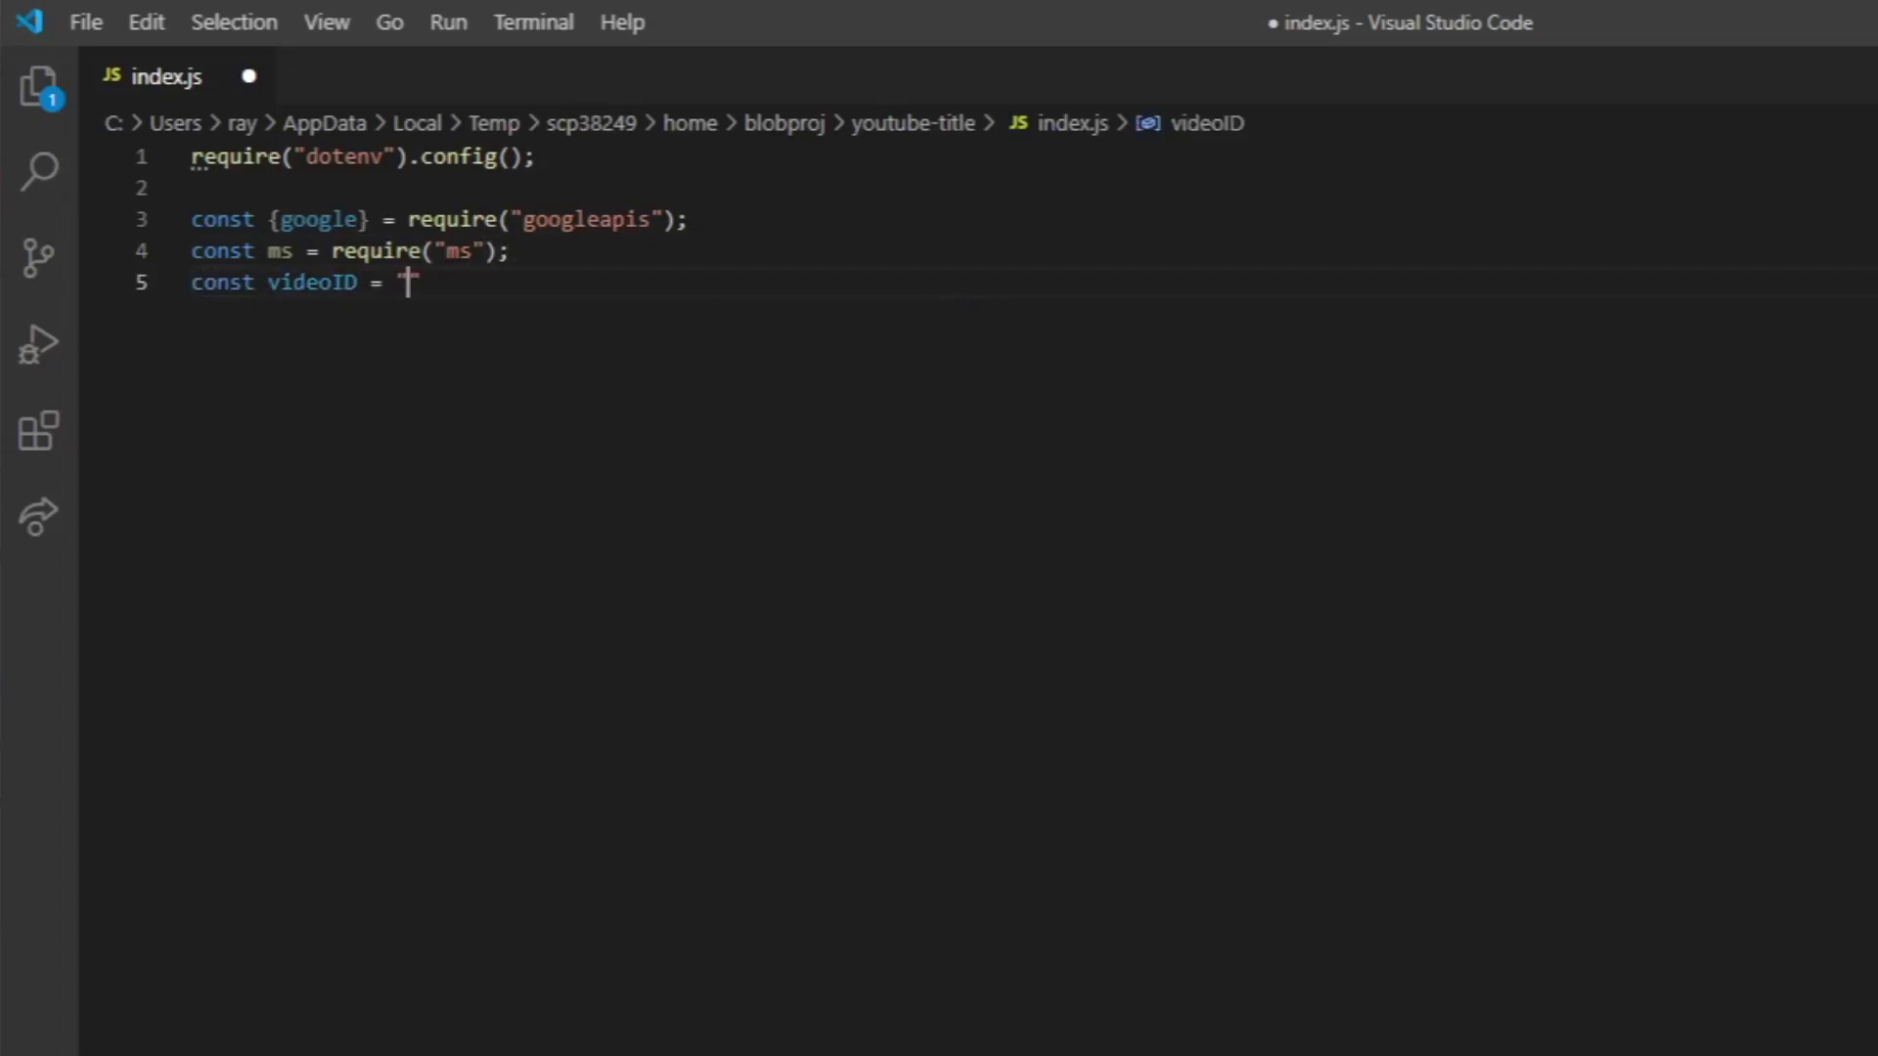